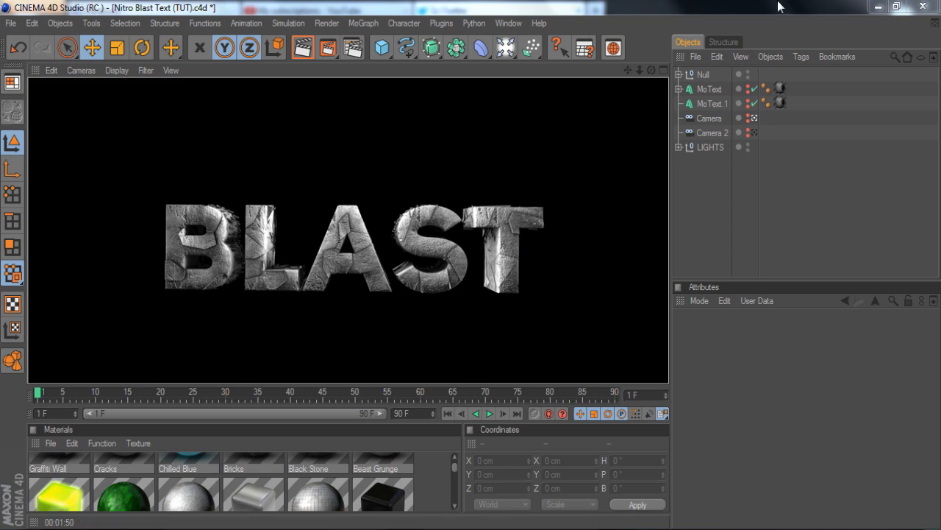
Delete the Null, MoText and MoText.1 objects, keeping the cameras and lights.
left_click(722, 240)
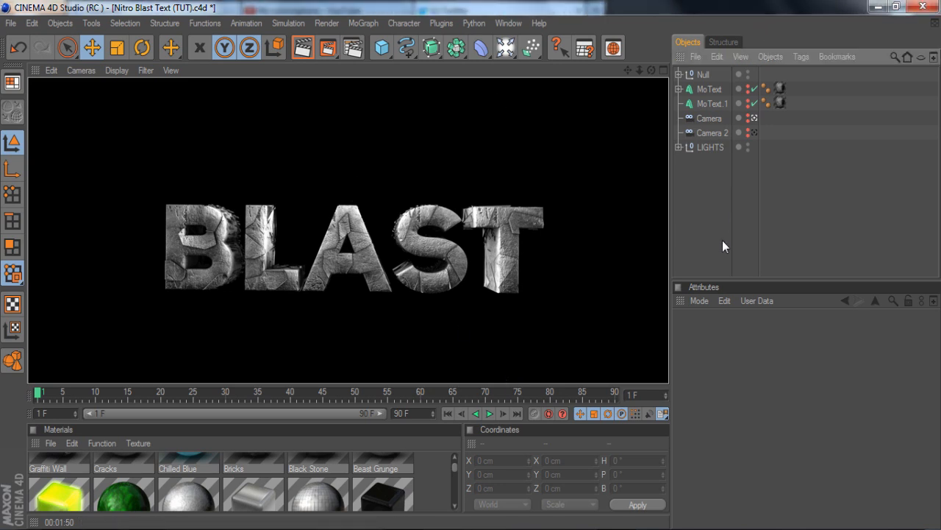
left_click(701, 100)
left_click(702, 74, "ctrl")
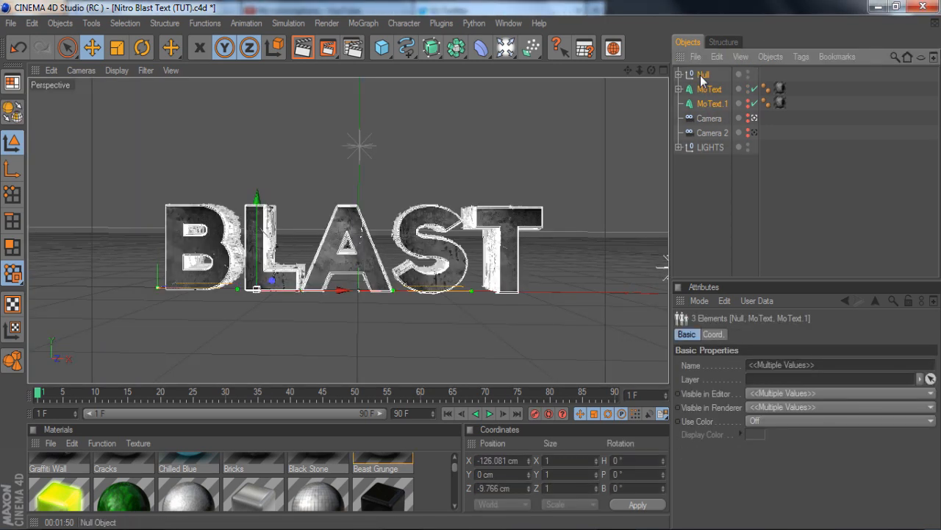
key("Delete")
Add a MoText object, scaled down to about 256 cm wide and placed at X about -132 cm.
left_click(364, 22)
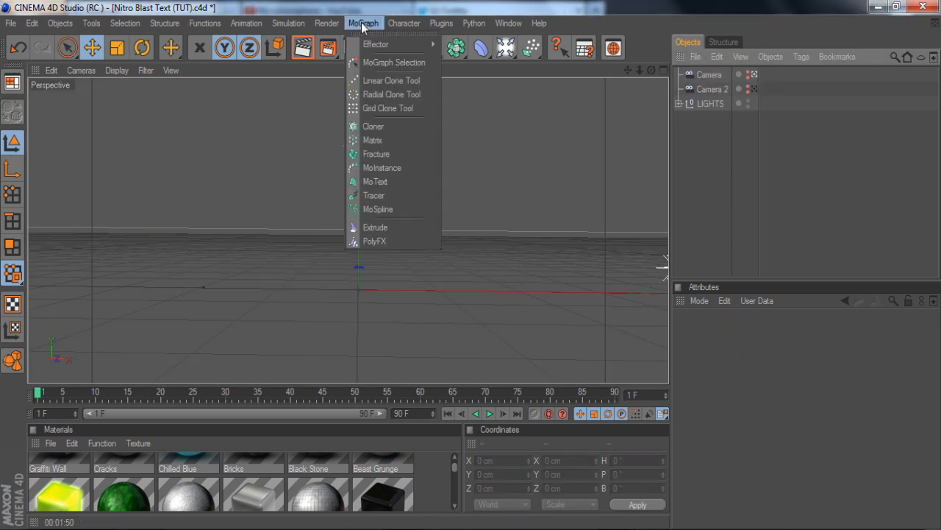
left_click(375, 182)
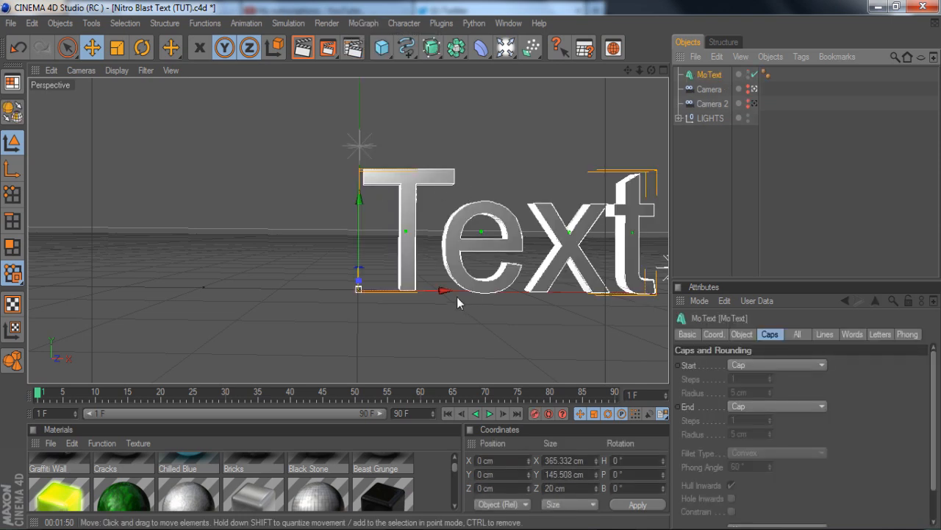
key("t")
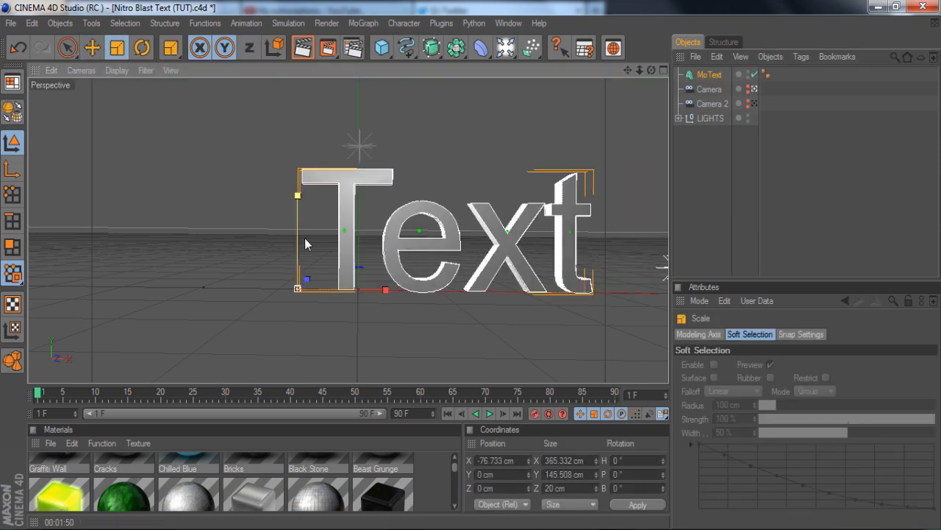
left_click_drag(302, 291, 236, 292)
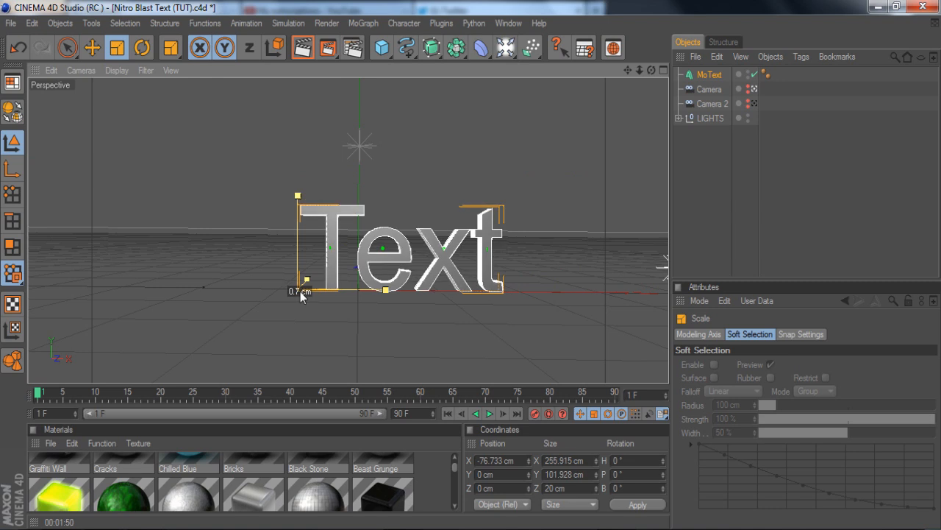
left_click(91, 48)
left_click_drag(381, 288, 336, 289)
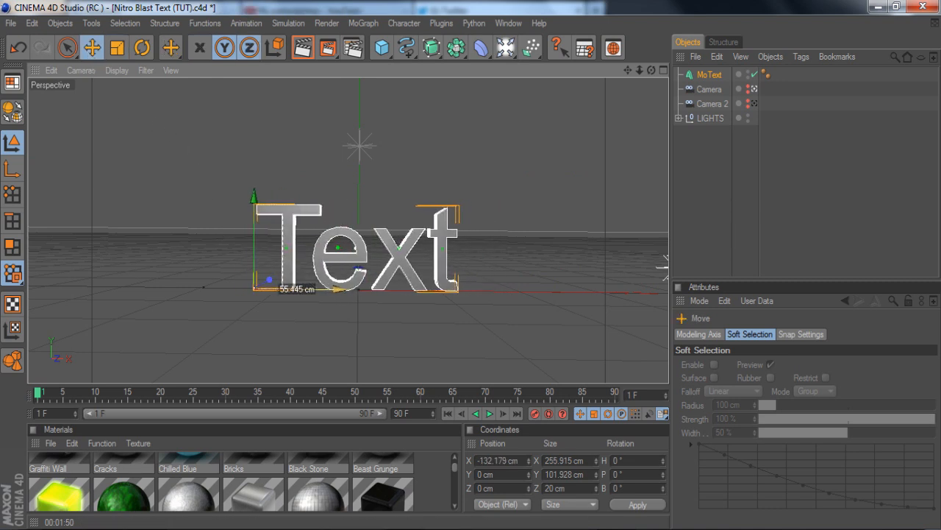
Change the MoText wording to "blast" and set its depth to 45.
left_click(707, 77)
left_click(742, 334)
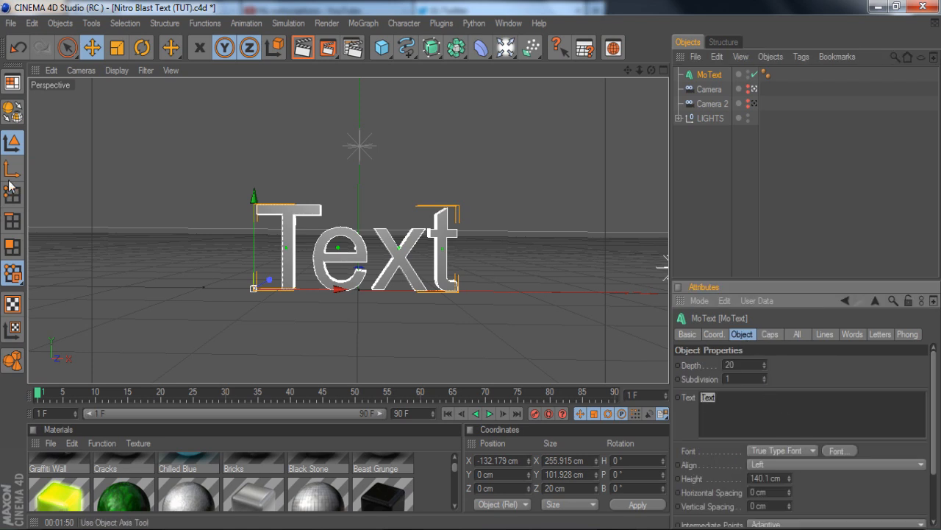
type("blast")
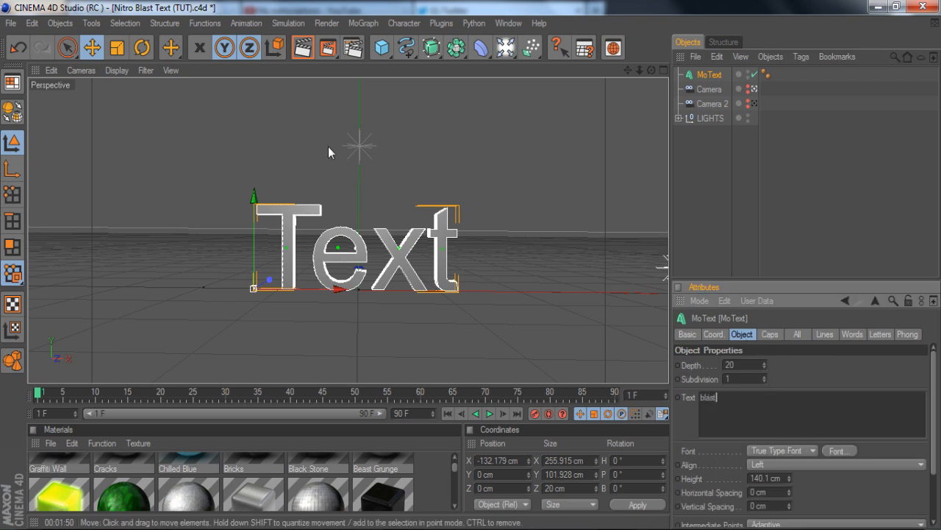
left_click(752, 365)
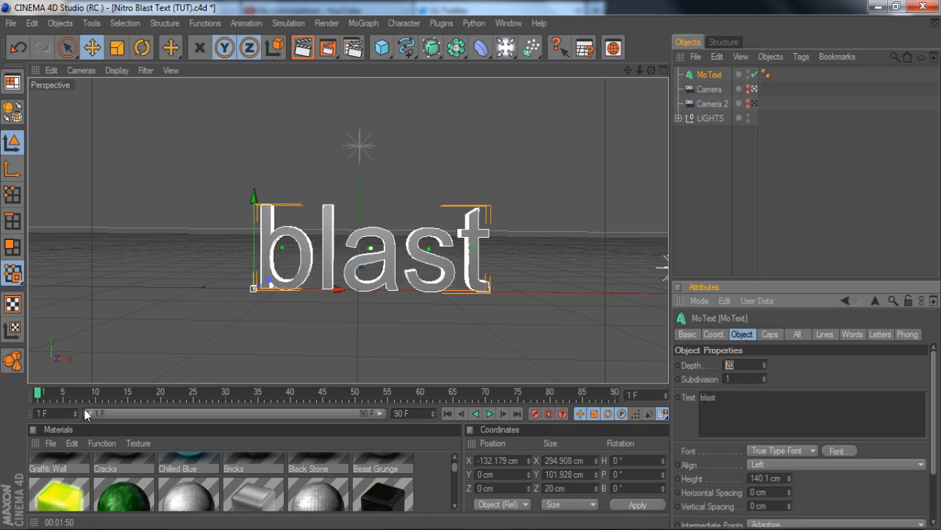
left_click(804, 256)
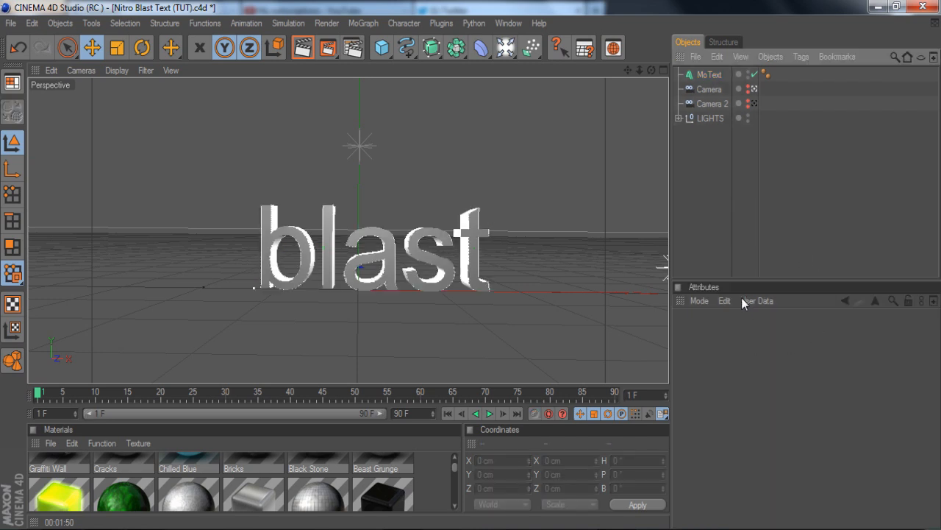
Set both the start and end caps of the MoText to Fillet Cap.
left_click(705, 76)
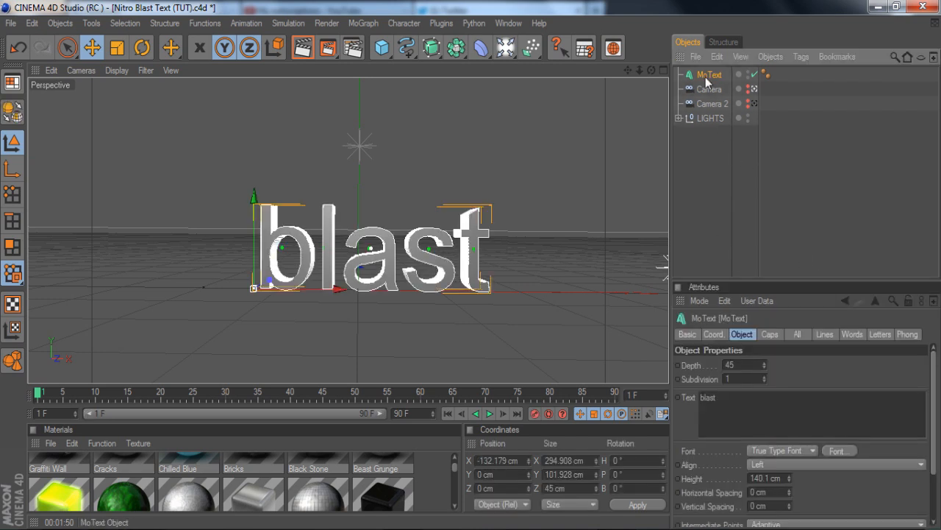
left_click(763, 375)
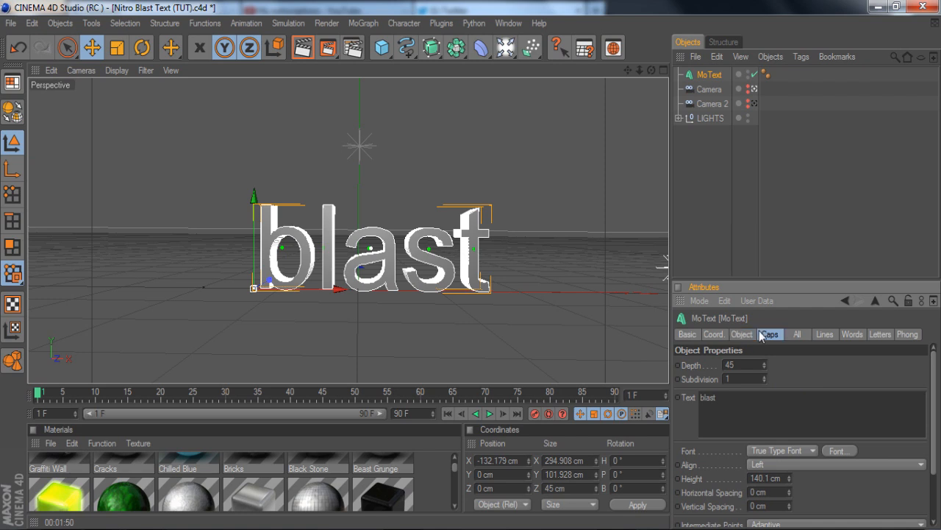
left_click(769, 334)
left_click(769, 406)
left_click(755, 417)
left_click(757, 405)
left_click(743, 448)
Set the fillet radius of the start and end caps to 1.5 cm.
double_click(762, 388)
type("1.5")
key("Return")
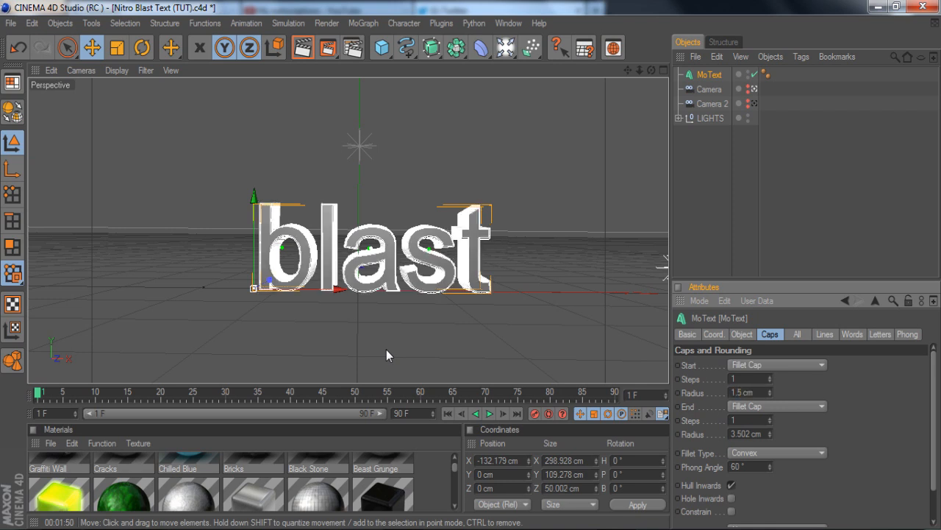
double_click(758, 434)
type("1.5")
key("Return")
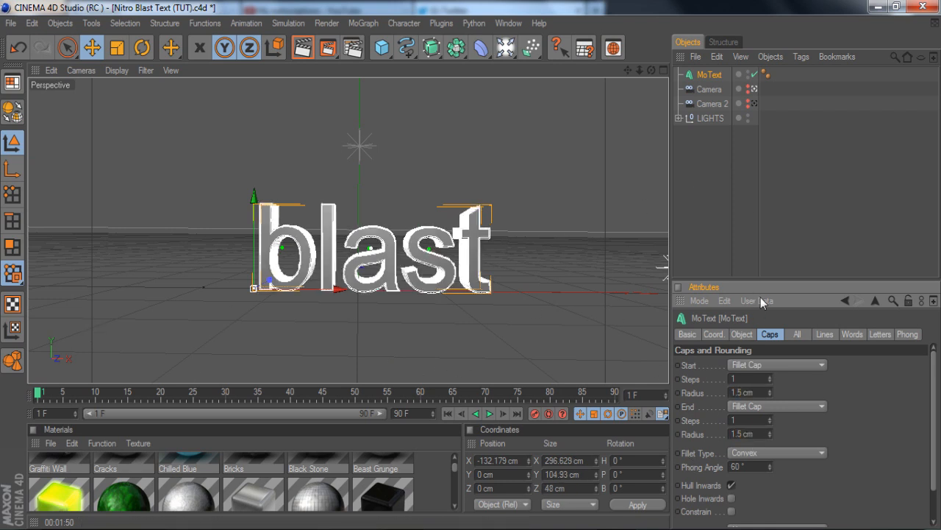
left_click(754, 240)
Change the MoText font to Typograph Pro in the ExtraBold style.
left_click(703, 75)
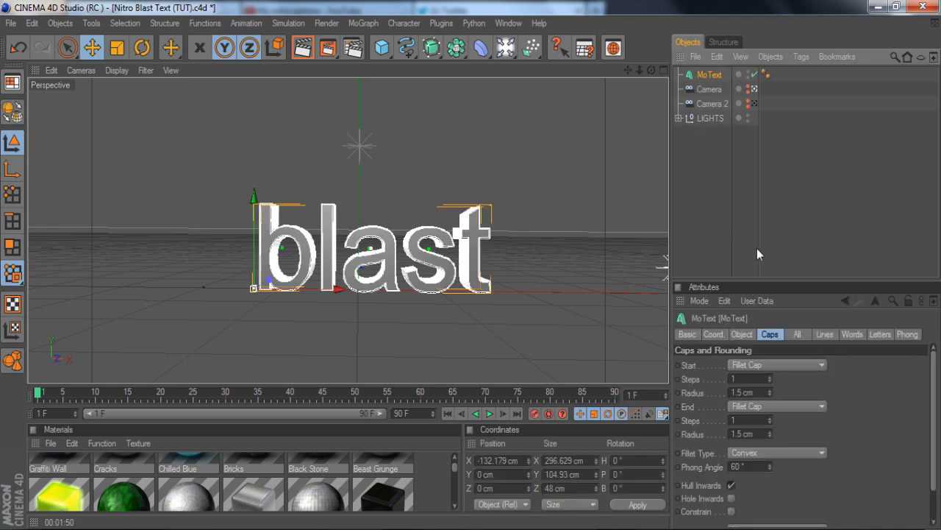
left_click(741, 334)
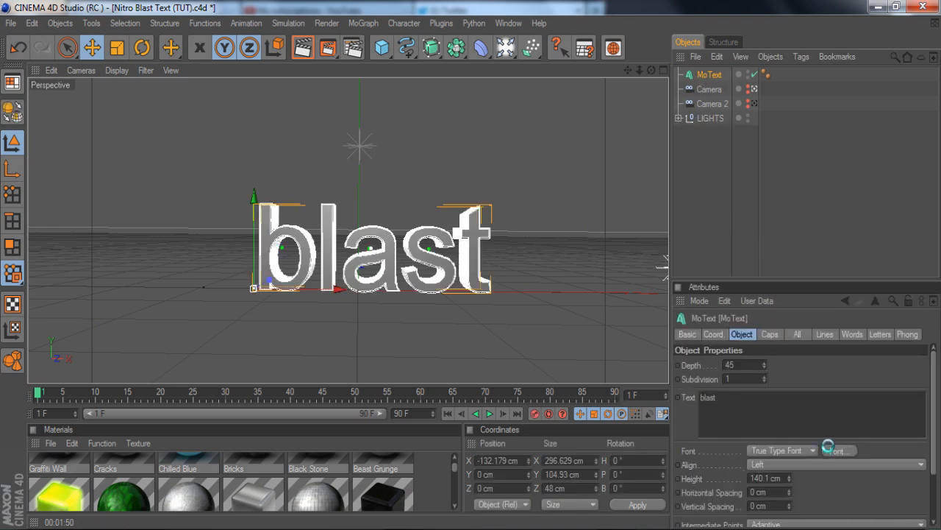
left_click(834, 448)
type("type")
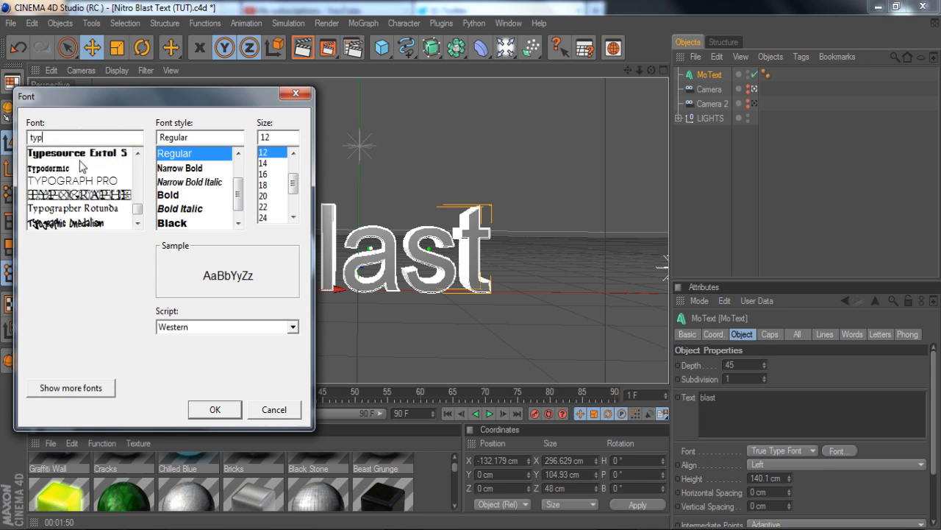
left_click(76, 183)
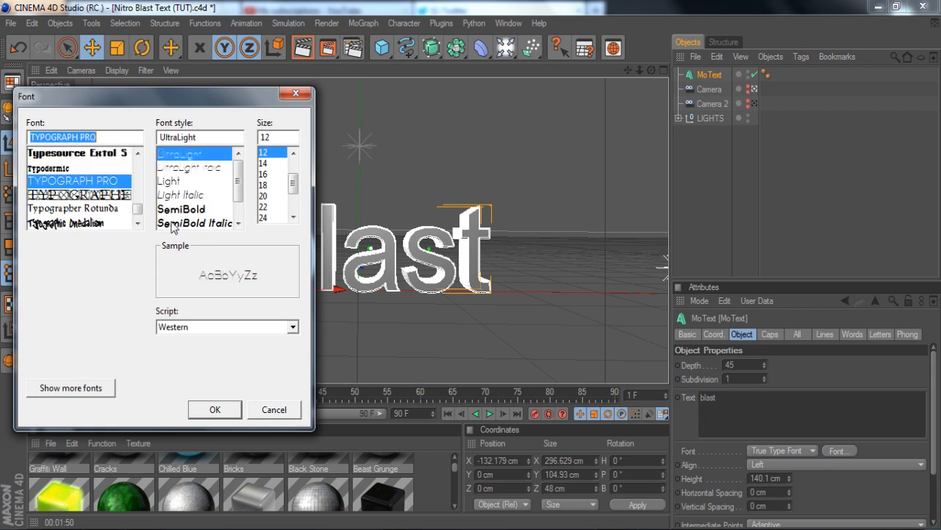
scroll(221, 198, "down", 4)
scroll(243, 181, "down", 1)
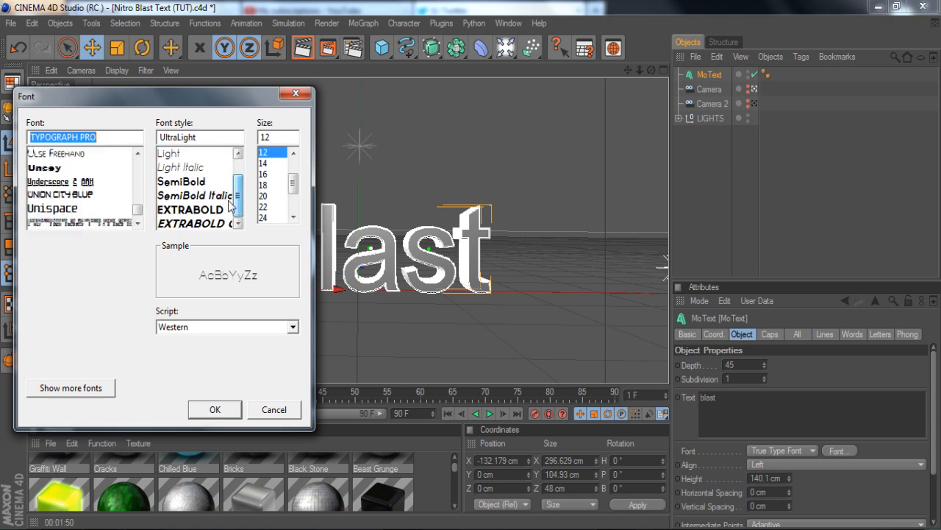
left_click(205, 210)
left_click(215, 410)
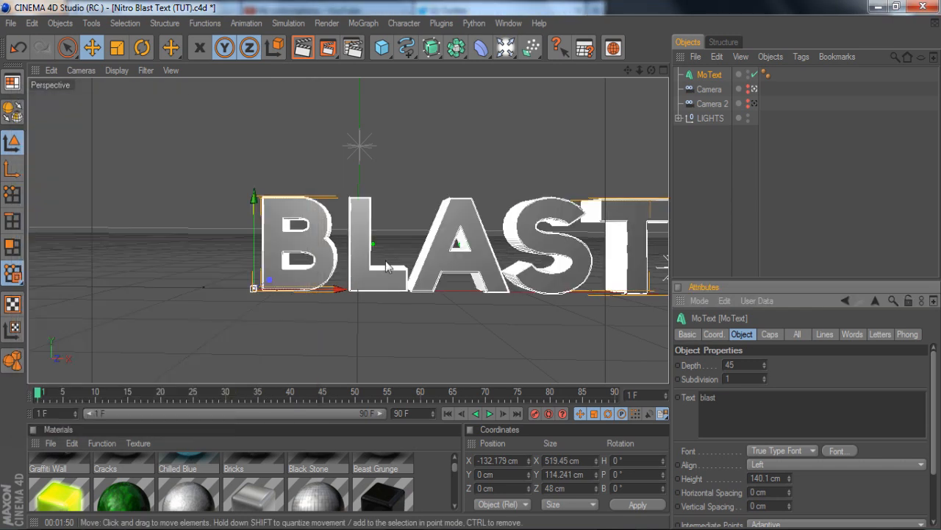
Centre the text at X about -273 cm with 7 cm horizontal spacing and render the view.
left_click_drag(336, 290, 236, 290)
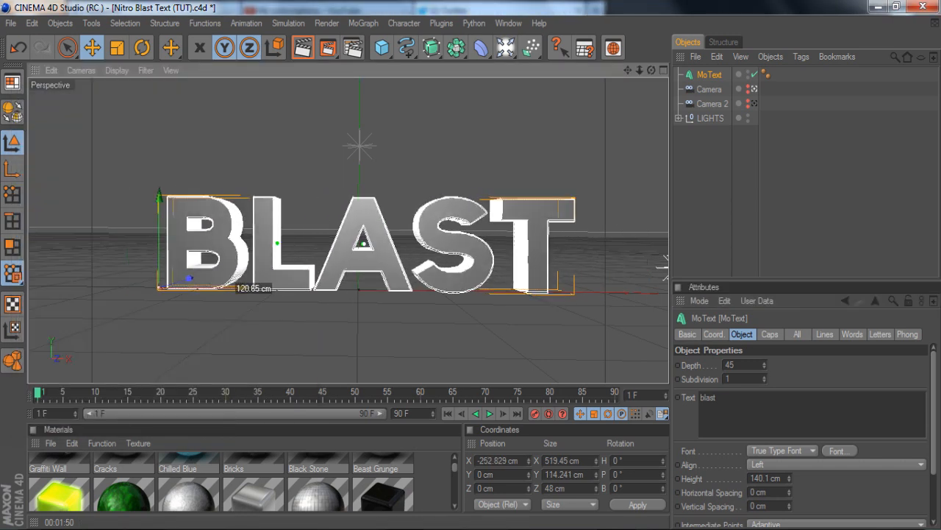
left_click_drag(789, 492, 790, 490)
left_click_drag(242, 290, 227, 289)
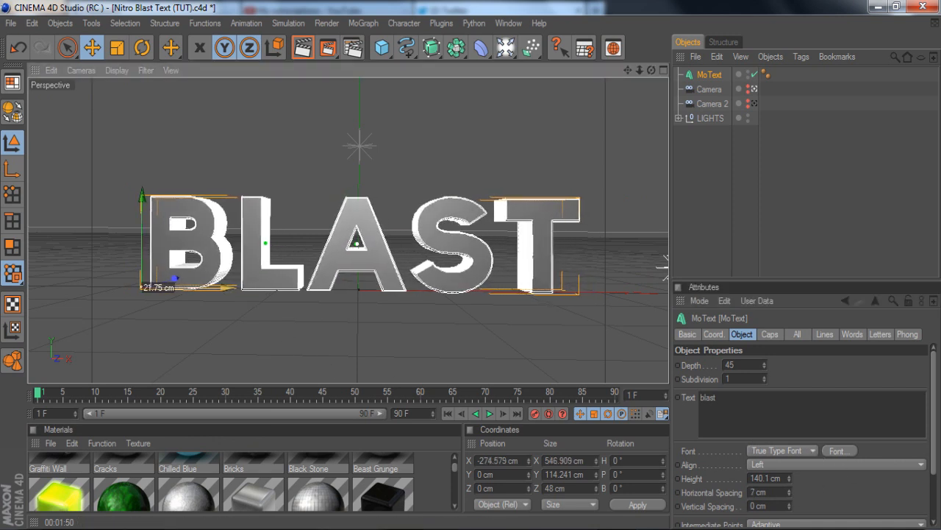
left_click(308, 59)
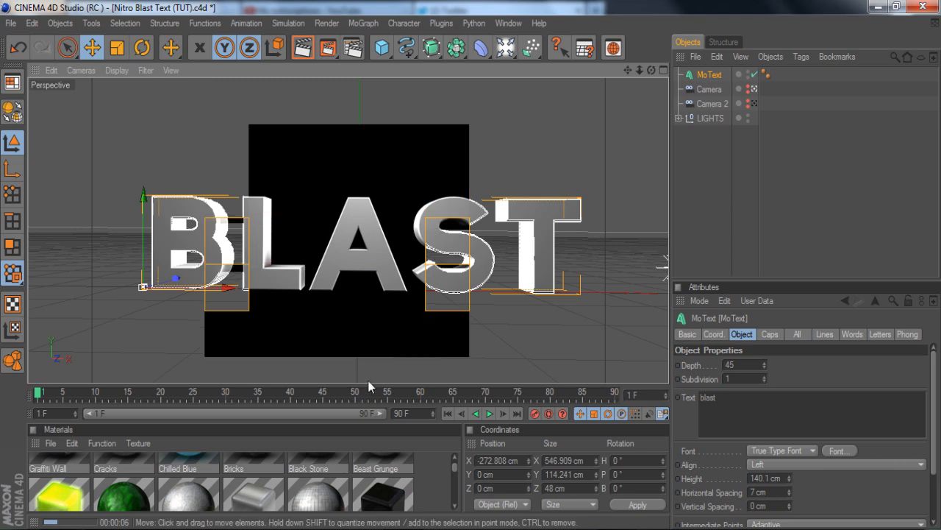
Find the Beast Grunge material among the materials and apply it to the MoText object.
left_click_drag(360, 383, 361, 222)
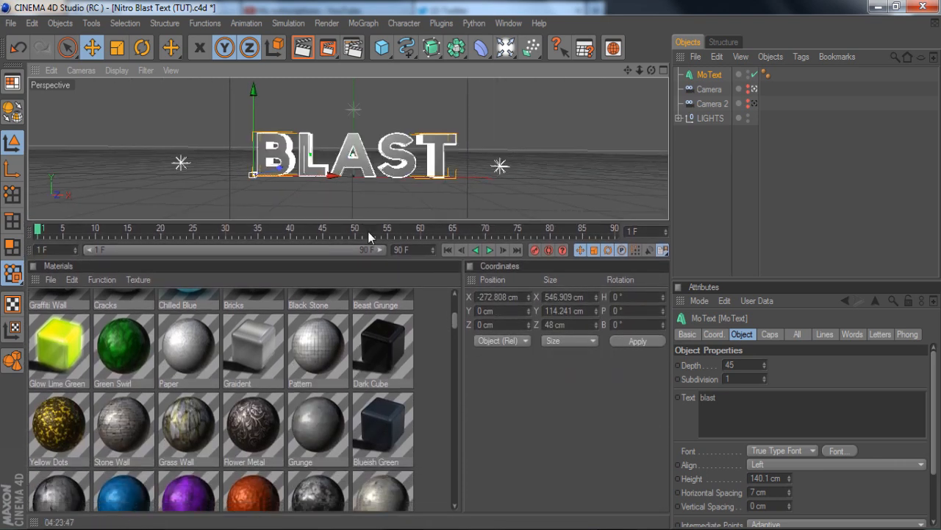
scroll(338, 416, "down", 3)
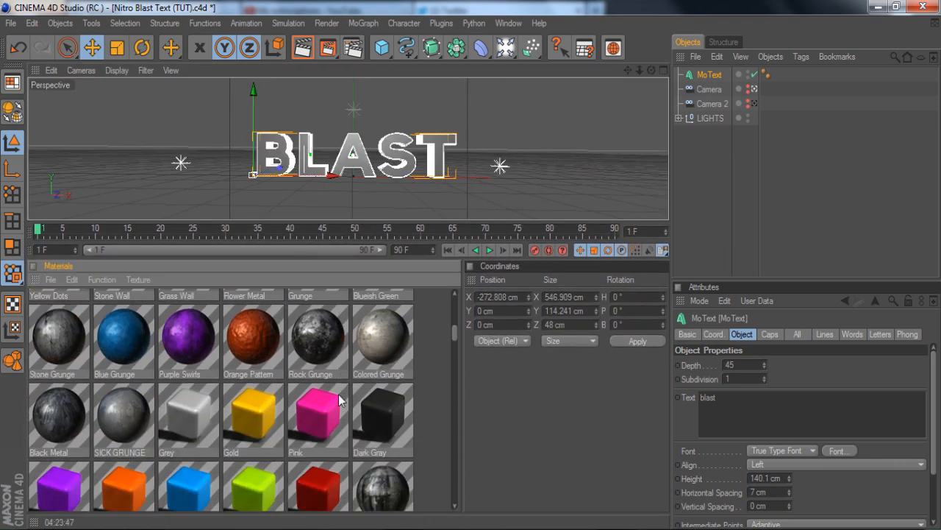
scroll(267, 415, "down", 3)
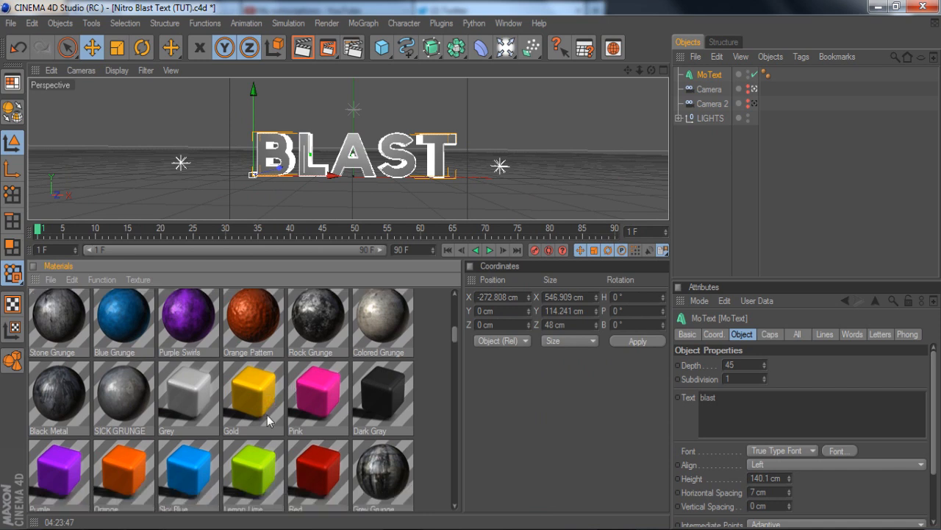
scroll(268, 416, "down", 2)
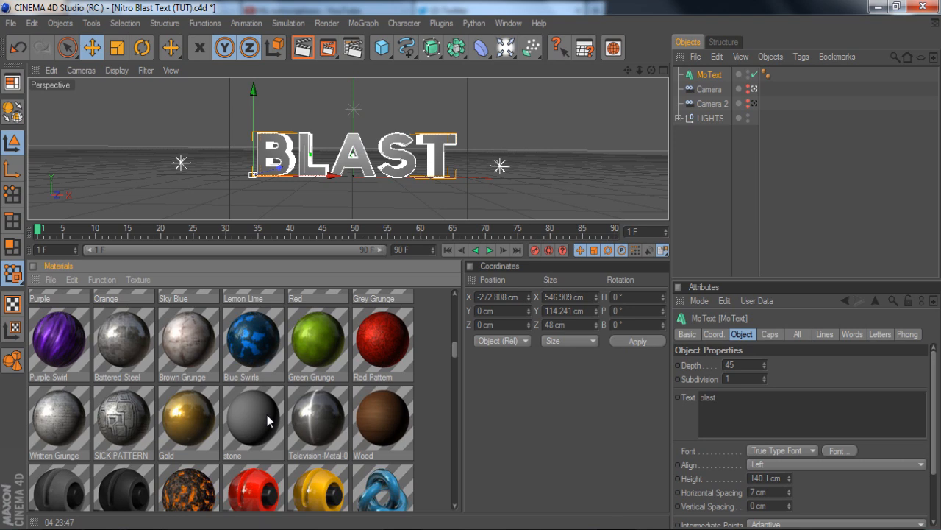
scroll(267, 415, "down", 8)
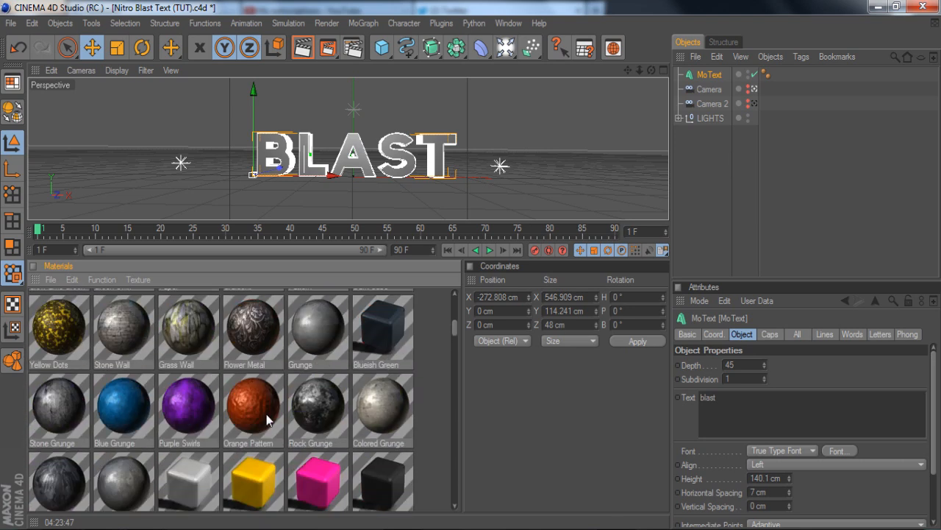
scroll(266, 414, "up", 10)
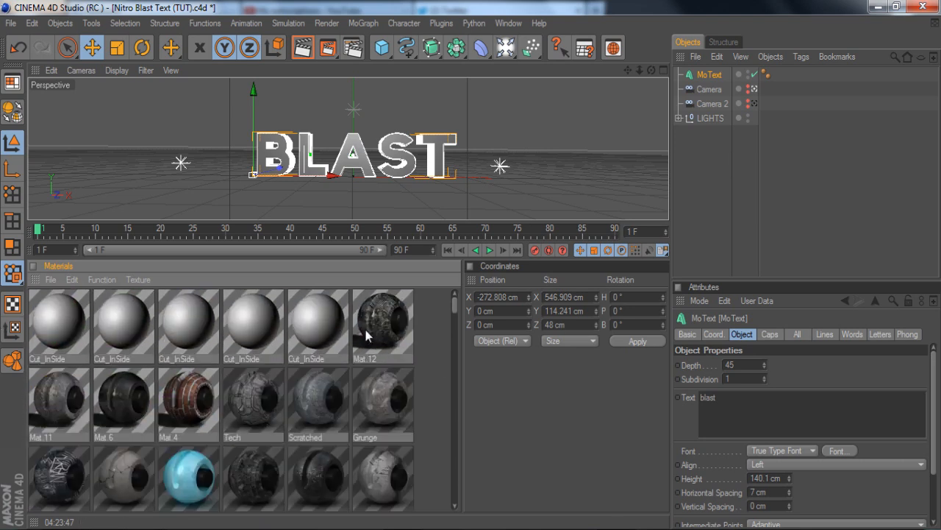
scroll(72, 404, "down", 2)
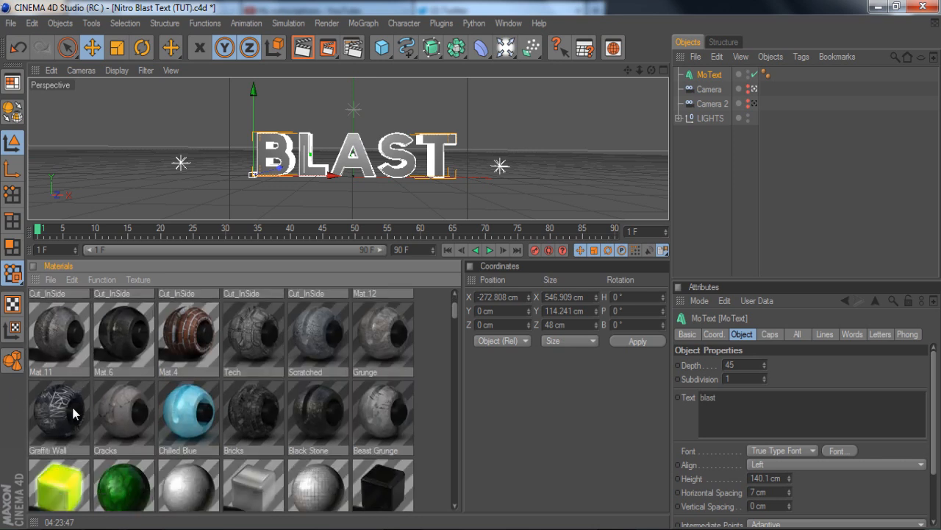
scroll(360, 390, "down", 2)
left_click_drag(707, 41, 713, 77)
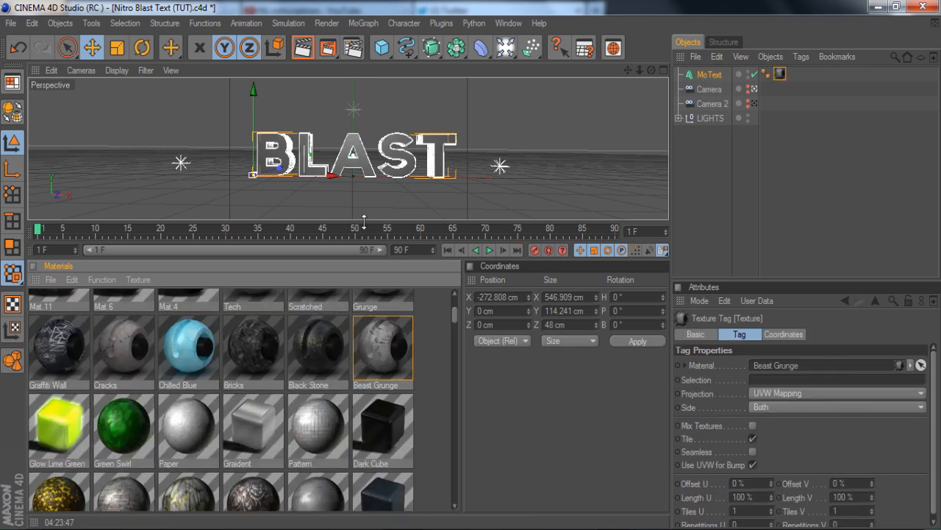
left_click_drag(364, 222, 364, 386)
Set the Beast Grunge texture to Cubic projection with Seamless enabled and render the view.
left_click(799, 392)
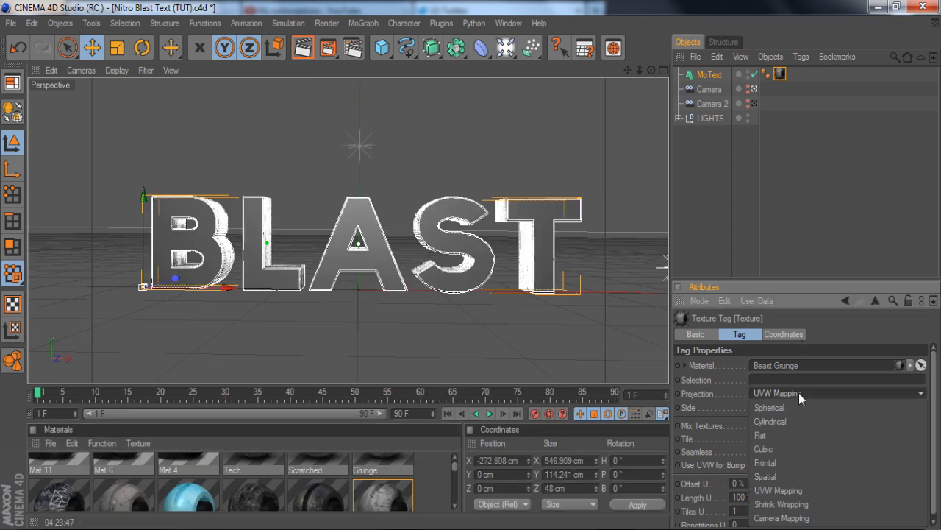
left_click(800, 450)
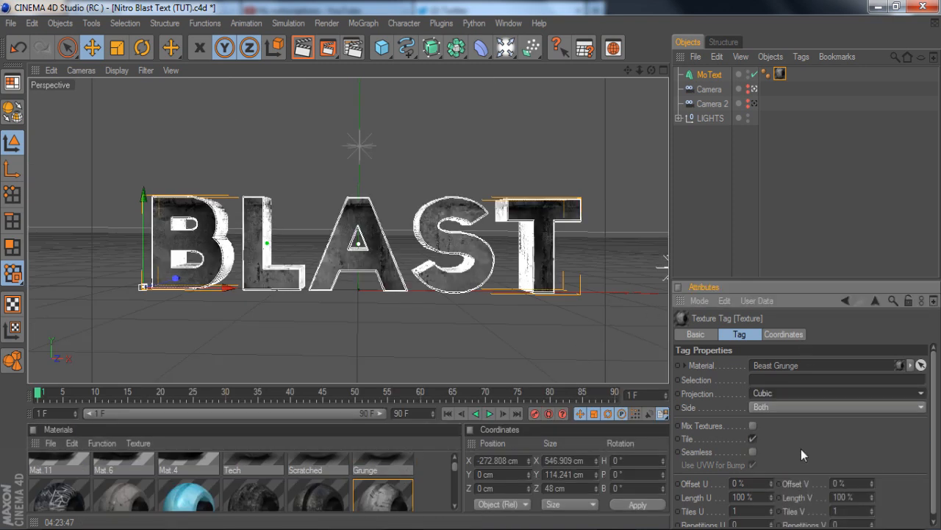
left_click(752, 451)
left_click(315, 48)
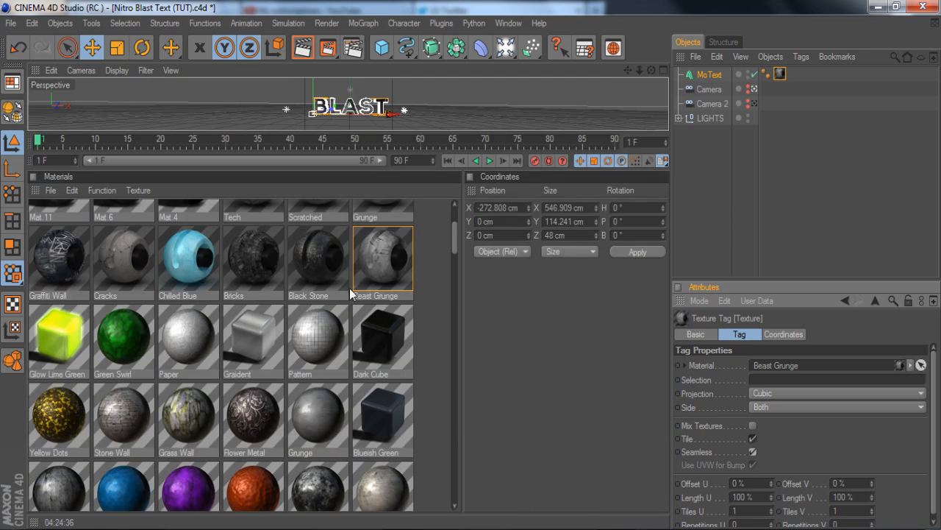
Look through the material library and shrink the materials area to give the viewport its space back.
scroll(342, 302, "down", 5)
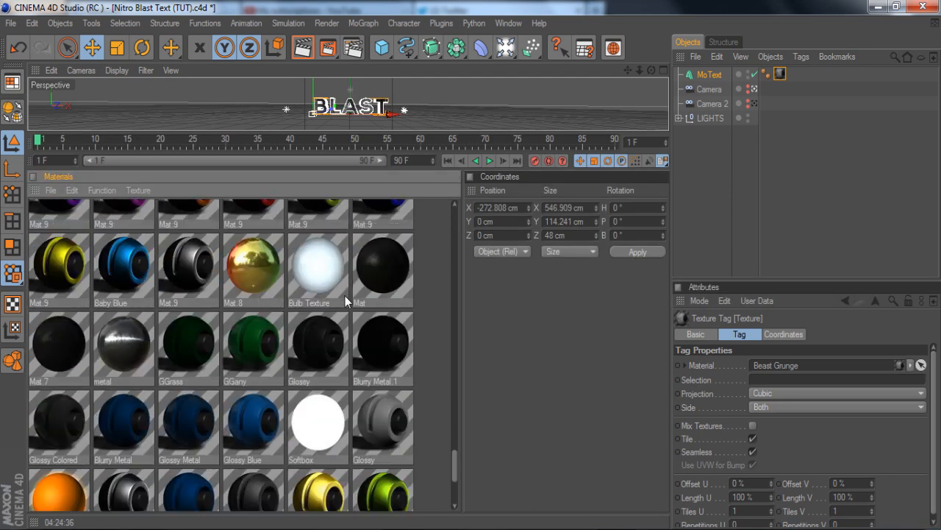
scroll(342, 301, "up", 15)
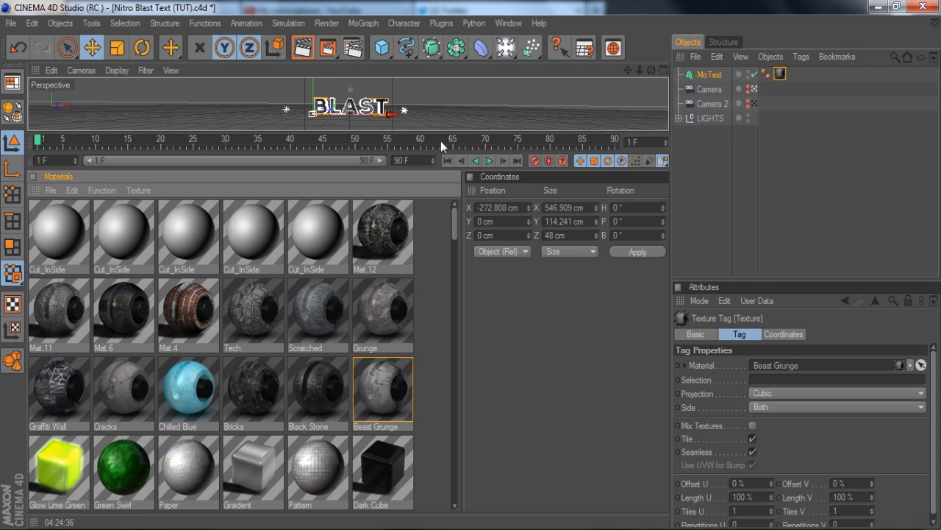
left_click_drag(441, 132, 467, 395)
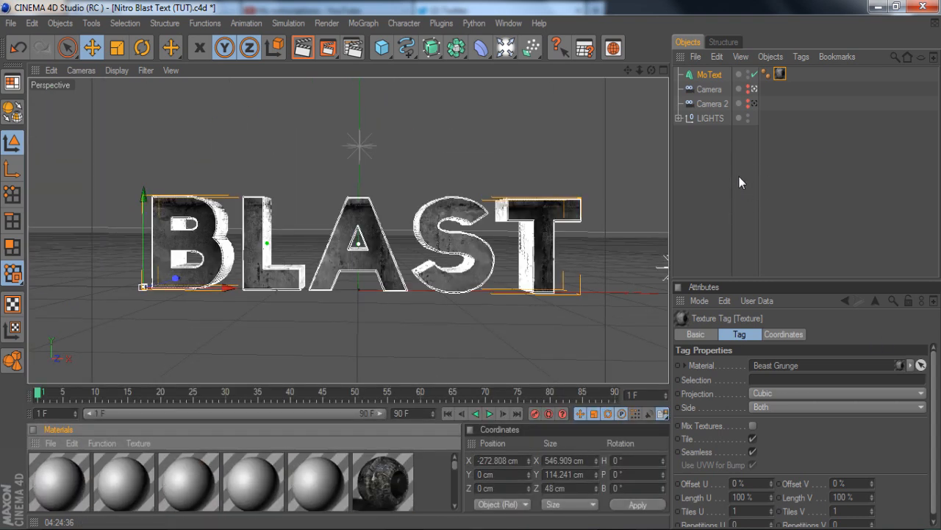
Duplicate the MoText object, place the copy below the original and hide the copy in the editor and renderer.
left_click(706, 74)
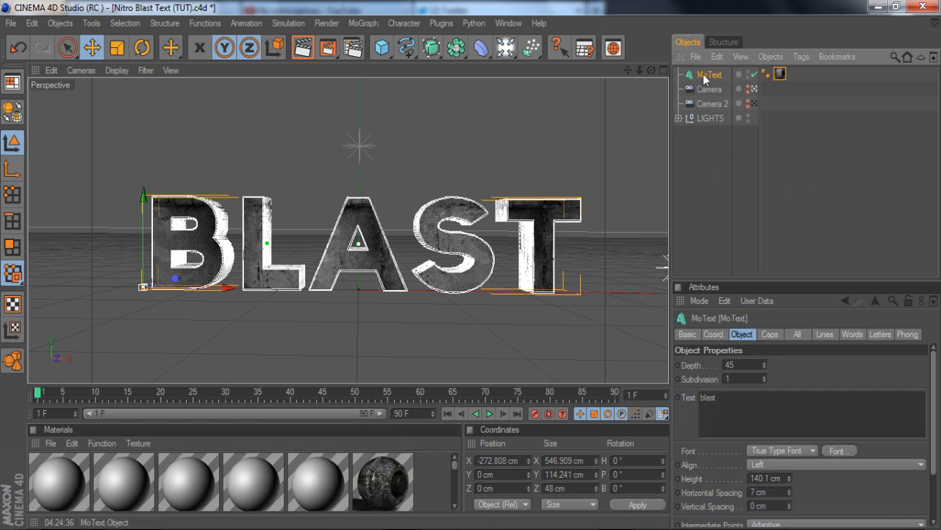
key("ctrl+v")
left_click_drag(703, 75, 704, 97)
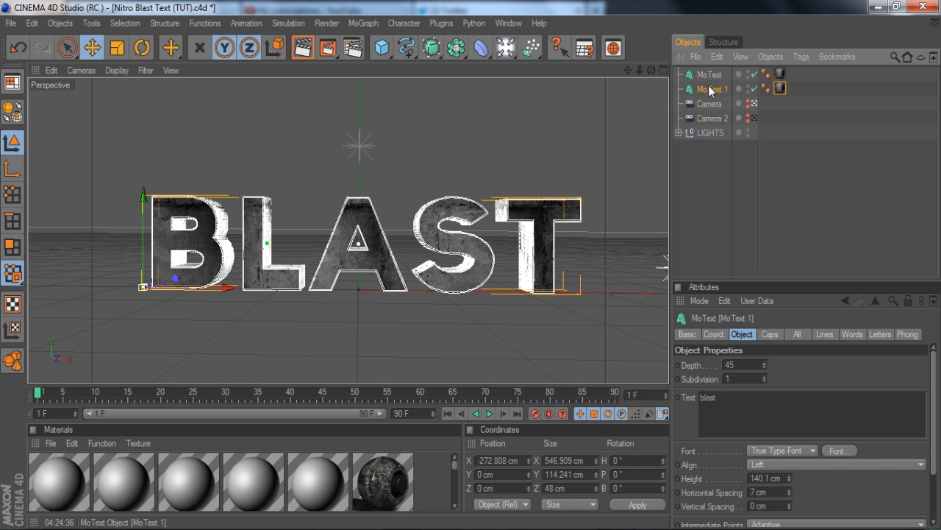
left_click(748, 86)
left_click(748, 86)
left_click(766, 251)
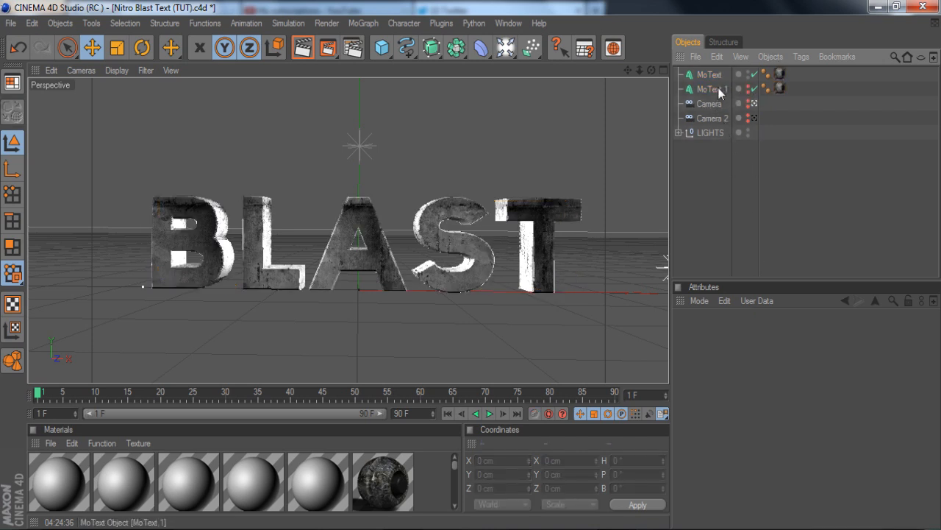
Fracture the original MoText into 50 pieces at Extreme quality with the NitroBlast Main plugin and close the plugin.
left_click(711, 74)
left_click(442, 23)
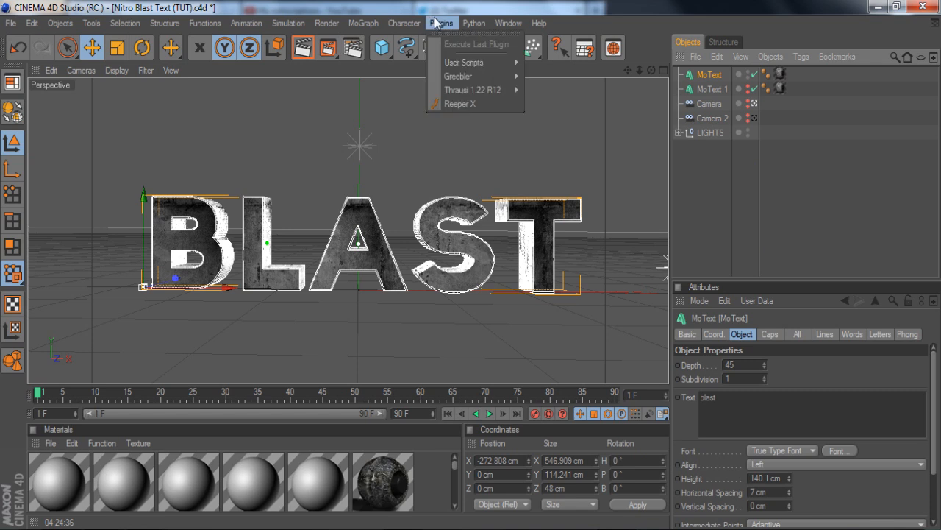
mouse_move(464, 27)
mouse_move(515, 44)
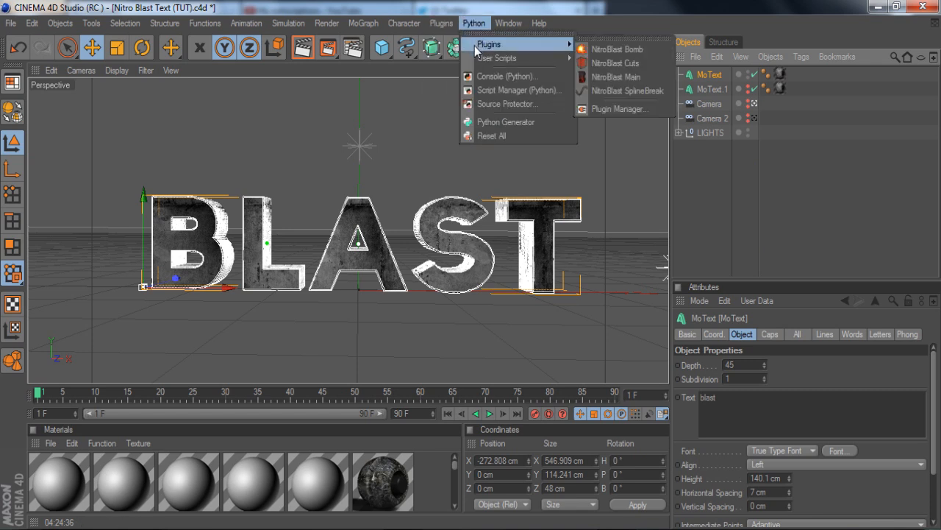
left_click(647, 79)
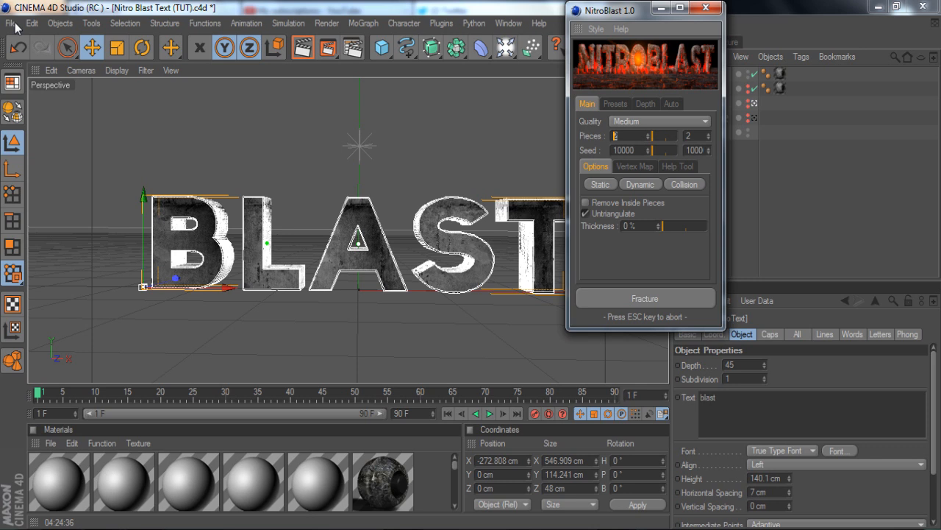
type("50")
left_click(665, 123)
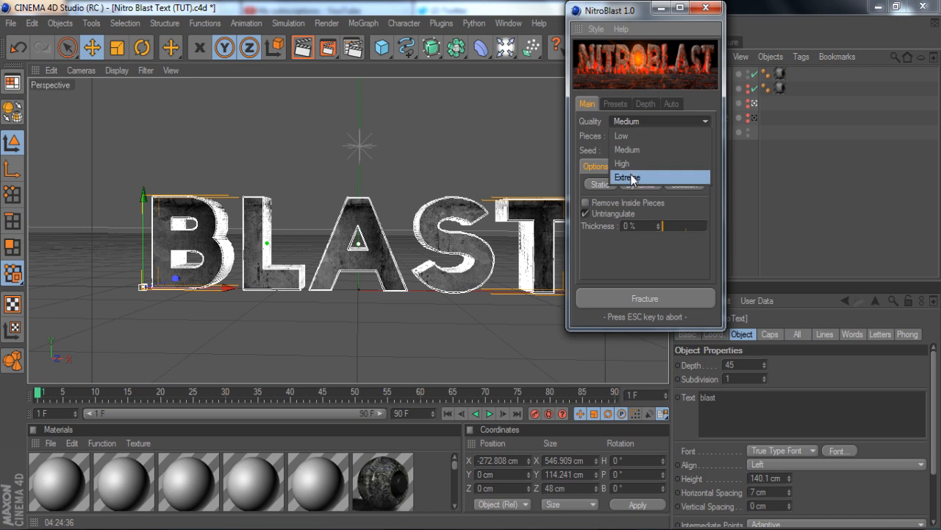
left_click(661, 177)
left_click(631, 294)
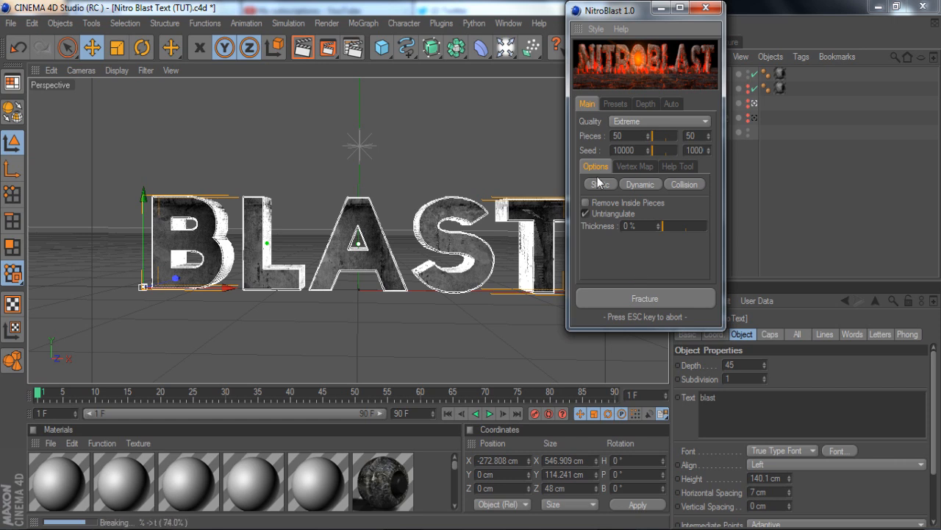
left_click(706, 8)
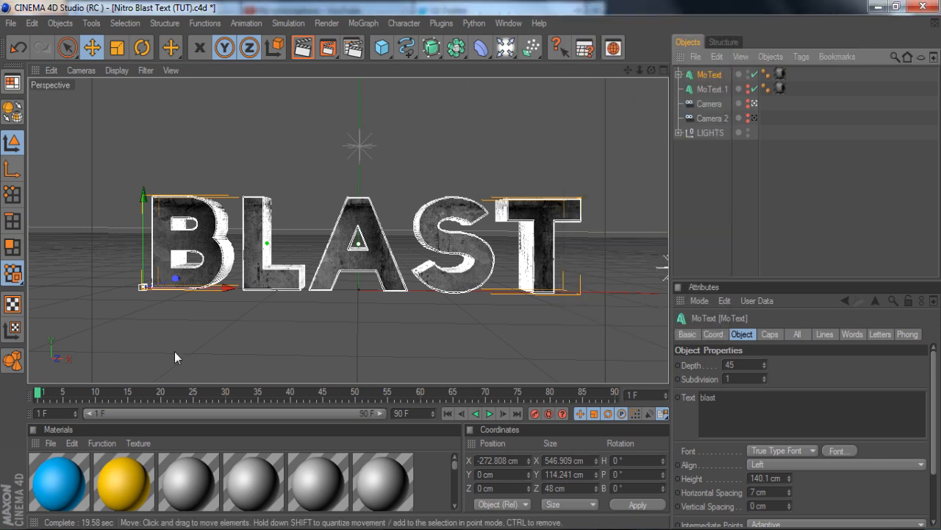
Delete the blue and yellow Default_OUT and Default_IN materials.
left_click(130, 460)
left_click(55, 481, "shift")
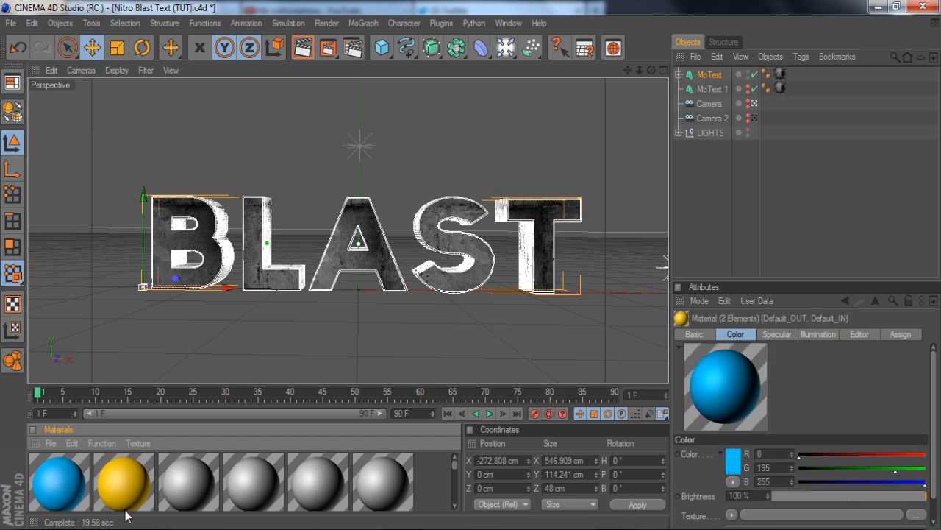
key("Delete")
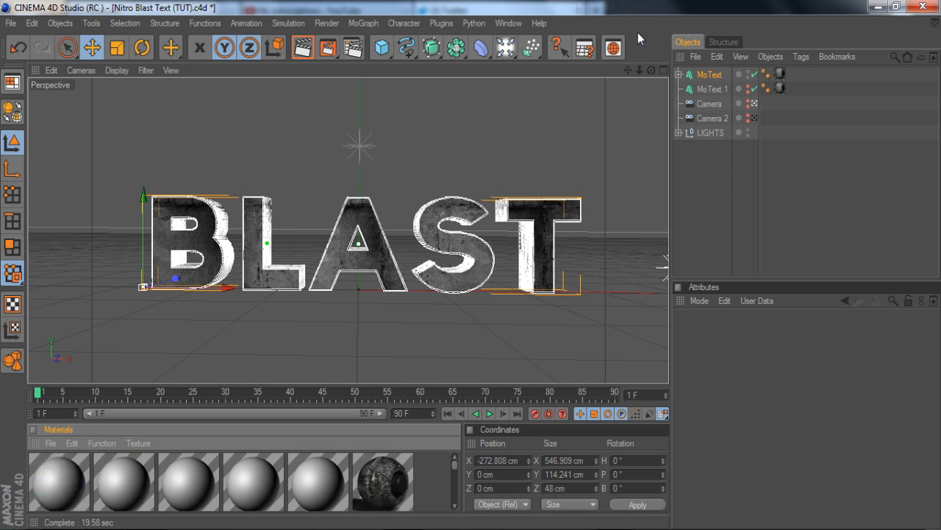
Expand the fractured MoText and delete the empty IN texture tags from all five NitroBlast letter objects.
left_click(678, 75)
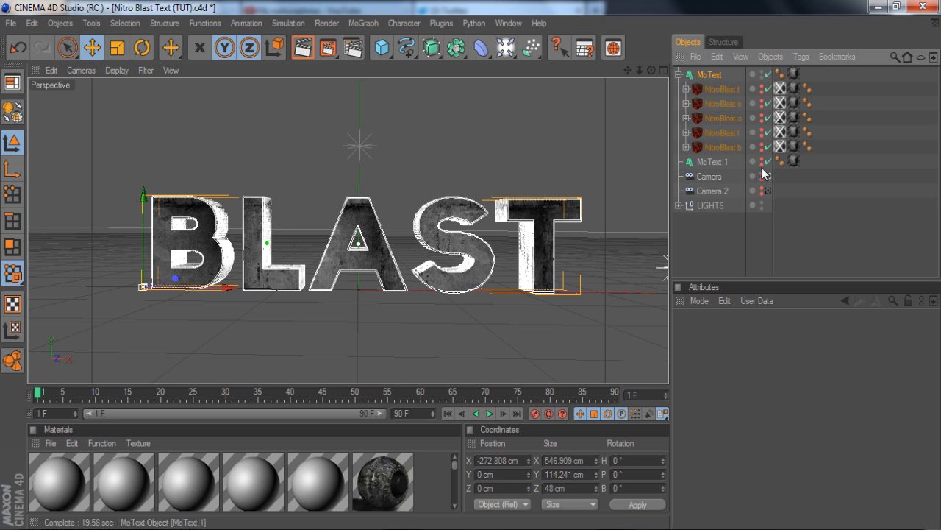
left_click(779, 147)
left_click(780, 88, "shift")
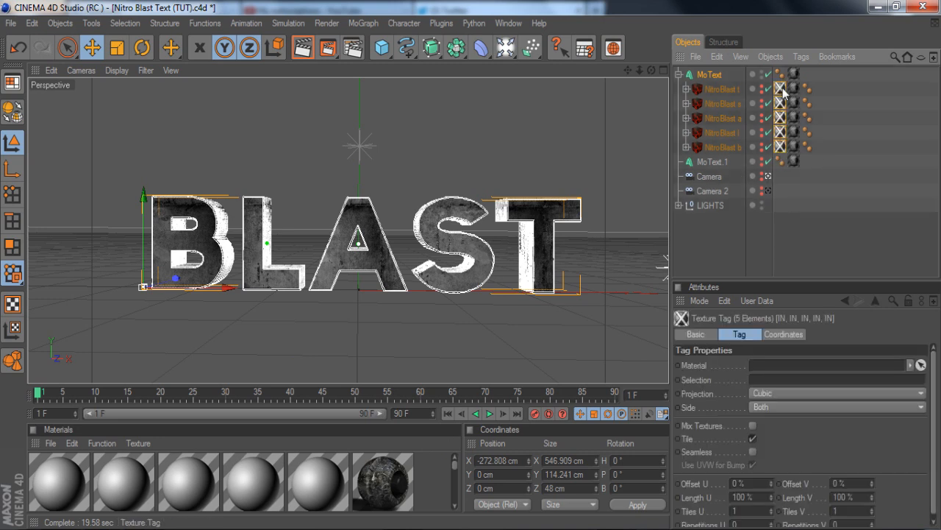
key("Delete")
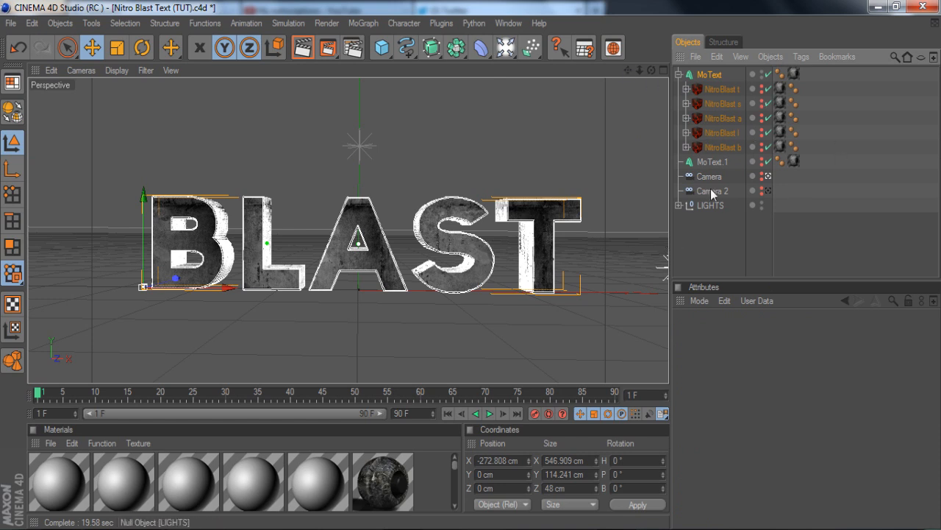
Leave the scene camera's view and shift Piece 45 on the T's crossbar slightly along the Z axis.
left_click(713, 88)
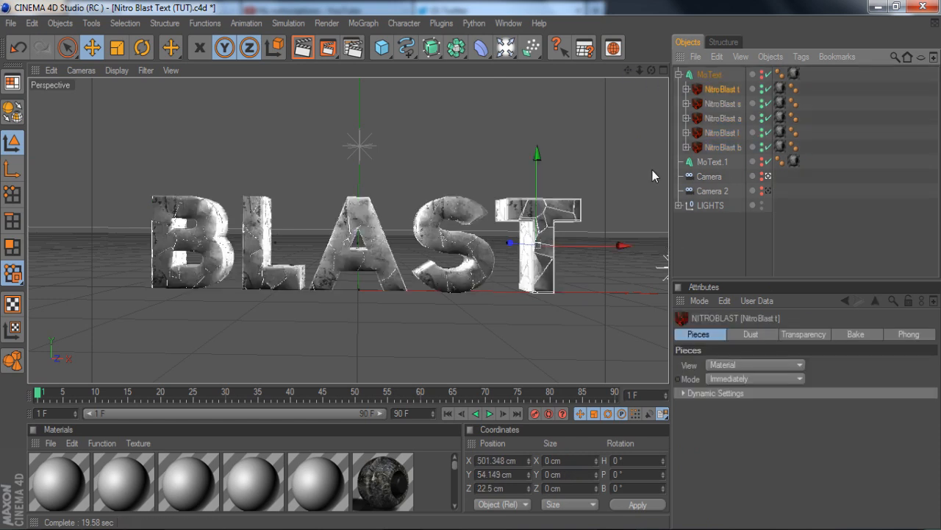
left_click(767, 177)
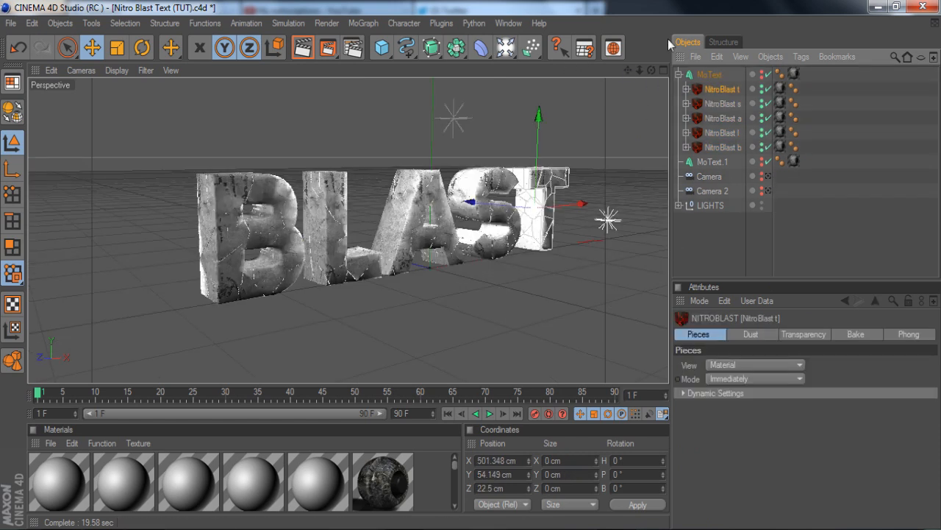
left_click_drag(627, 71, 455, 82)
scroll(417, 236, "up", 7)
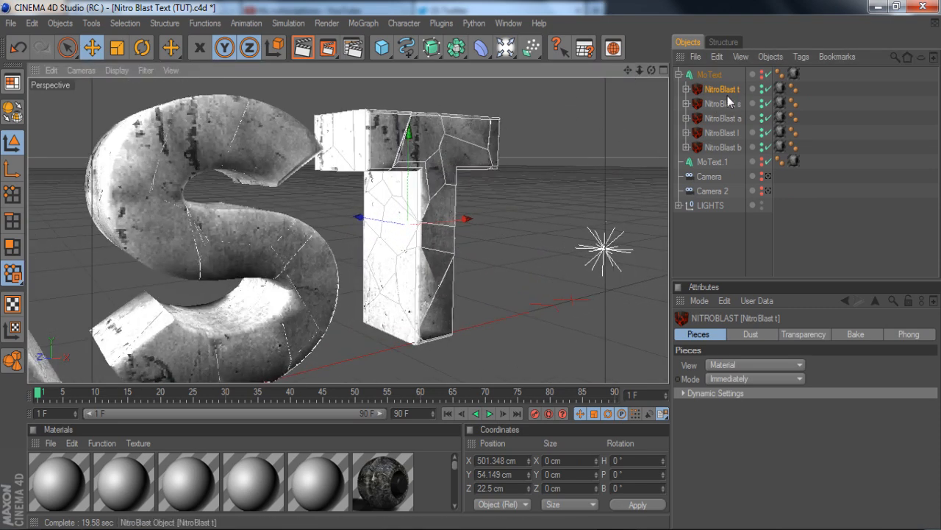
left_click(905, 133)
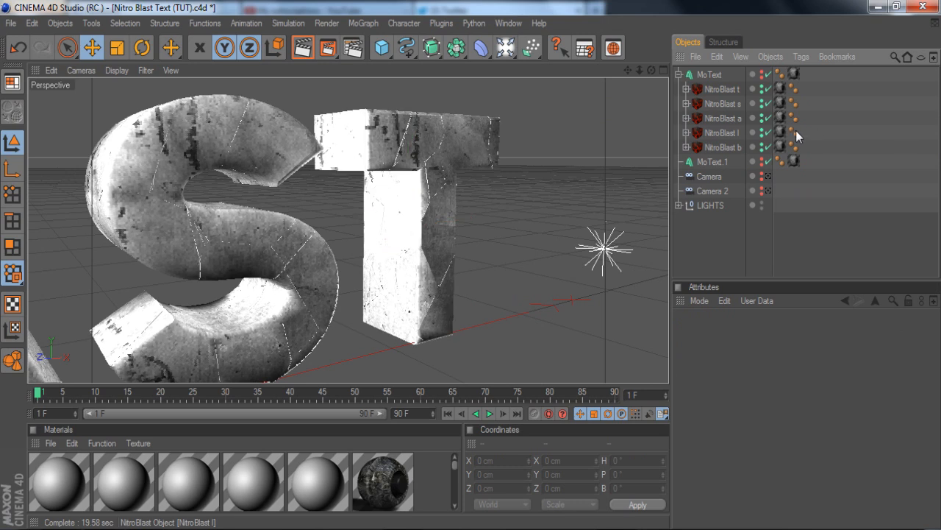
left_click(485, 167)
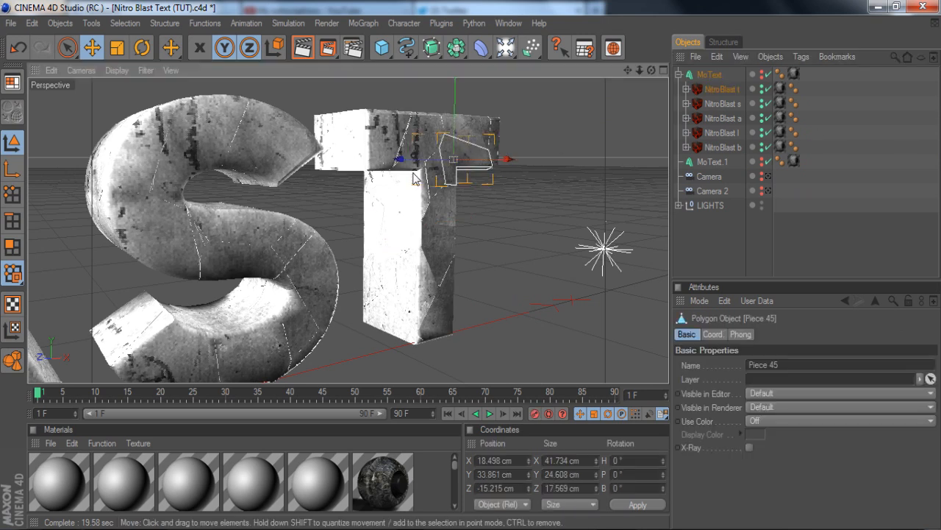
left_click_drag(398, 159, 401, 158)
left_click(770, 253)
Pull Piece 44, Piece 43 and Piece 46 of the letter T slightly outward along the Z axis.
left_click(442, 308)
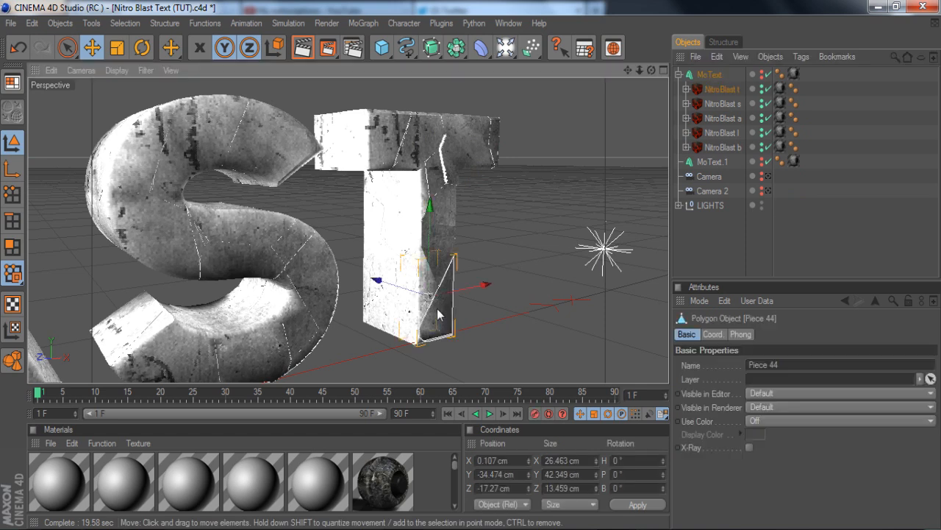
left_click_drag(409, 290, 413, 292)
left_click(711, 251)
left_click(357, 142)
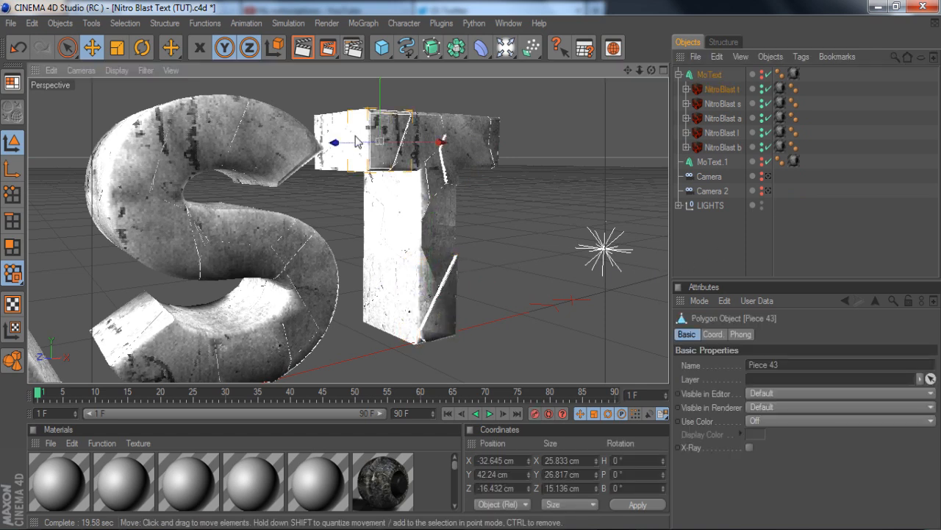
left_click_drag(357, 142, 360, 142)
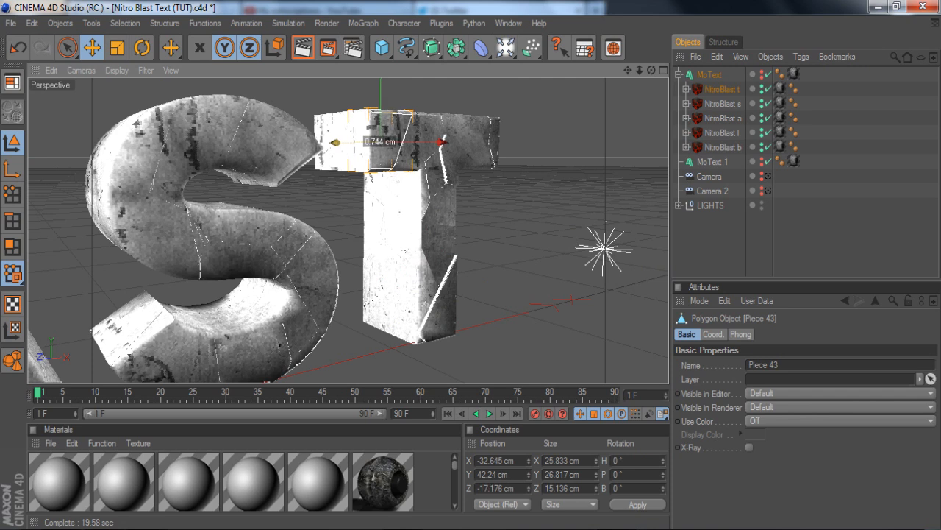
left_click(746, 259)
left_click(439, 215)
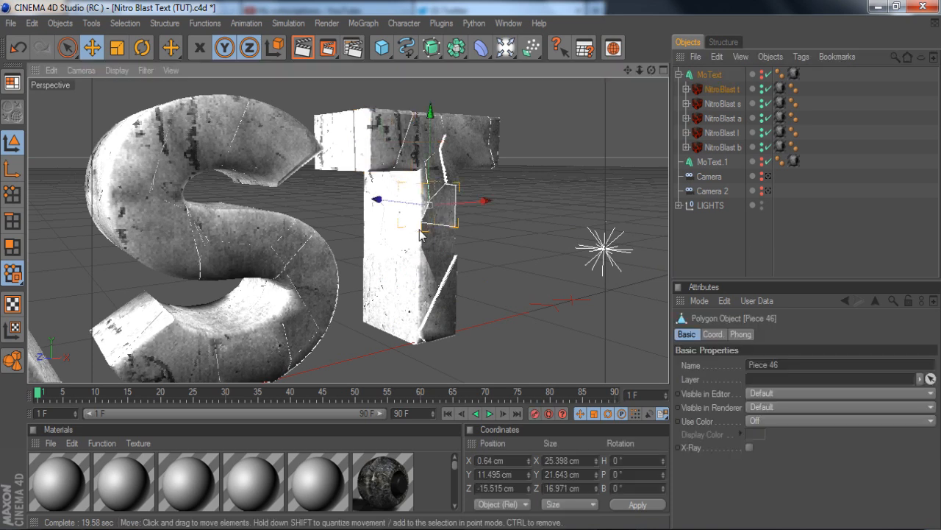
left_click_drag(397, 205, 397, 211)
left_click(754, 239)
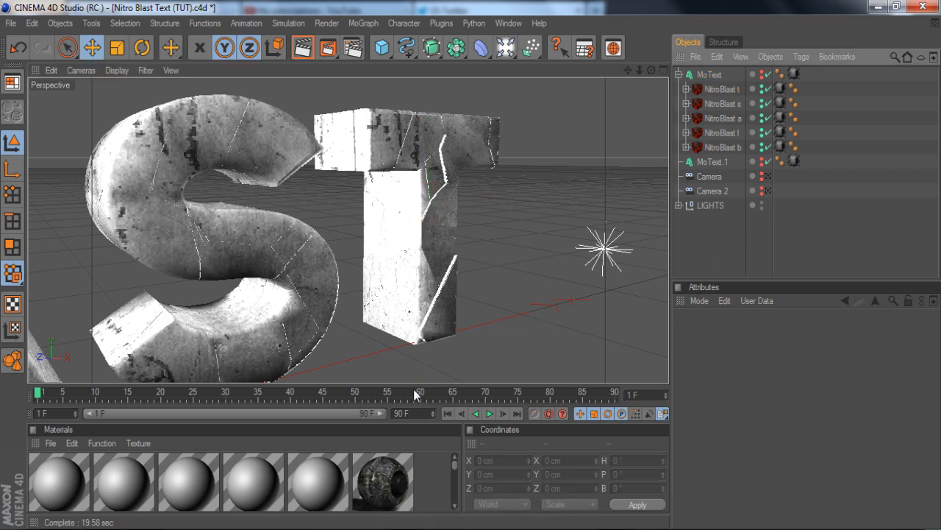
Delete the five unused grey Cut_InSide materials.
left_click(332, 477)
left_click(42, 474, "shift")
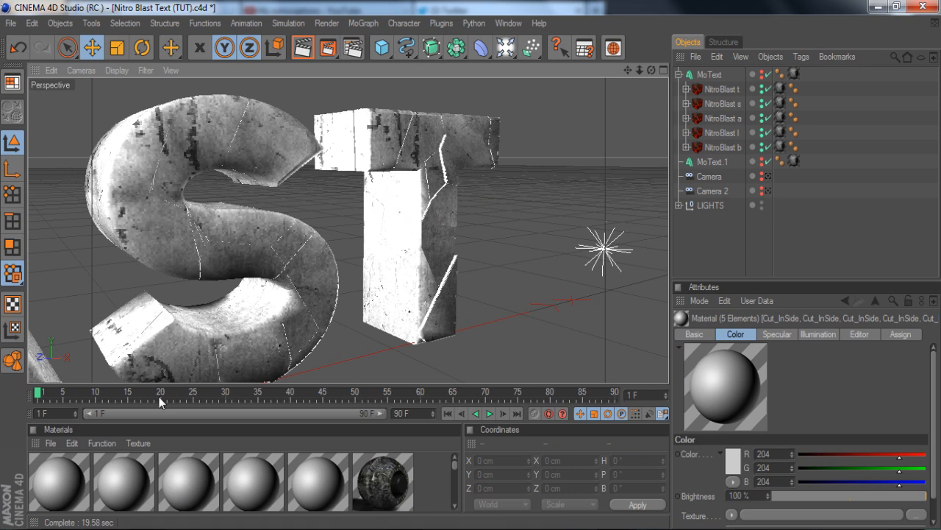
left_click(85, 475)
left_click(298, 491, "shift")
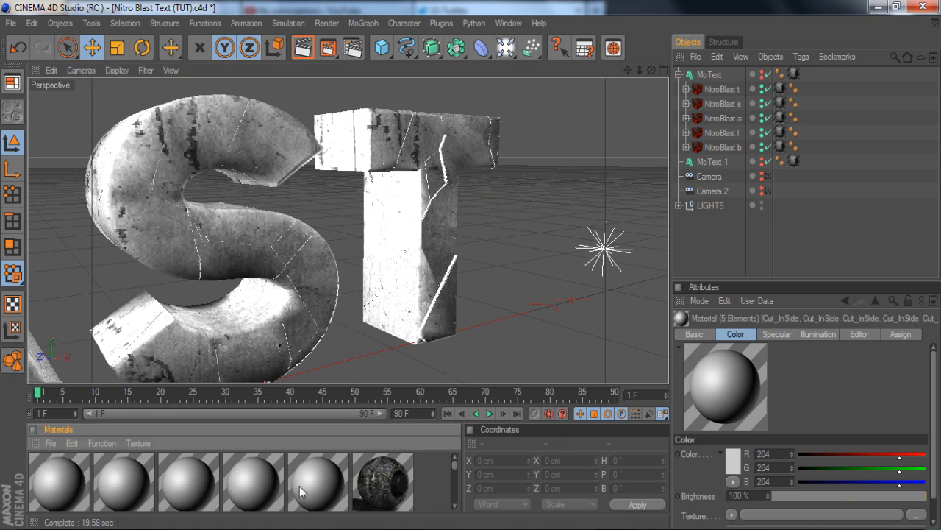
key("Delete")
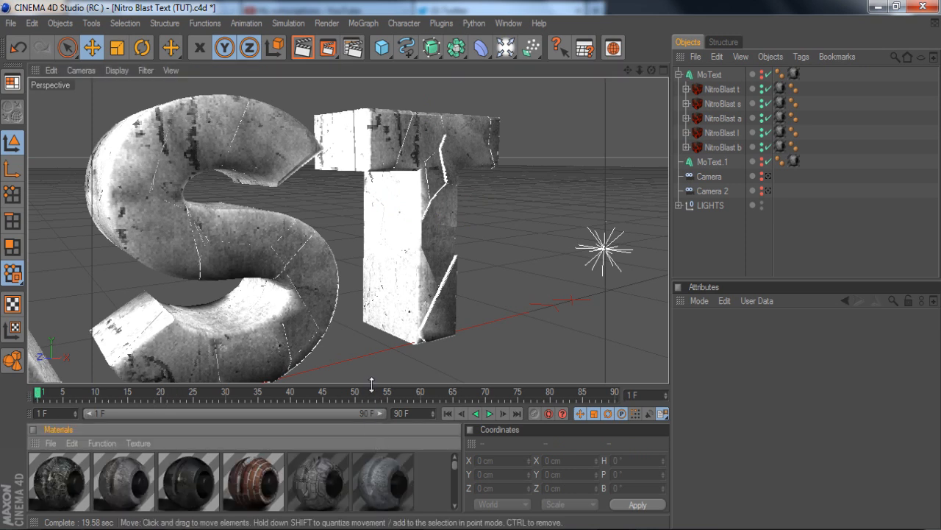
Apply the Scratched material to the front fragments at both ends of the T's crossbar and at its base.
left_click_drag(381, 383, 382, 344)
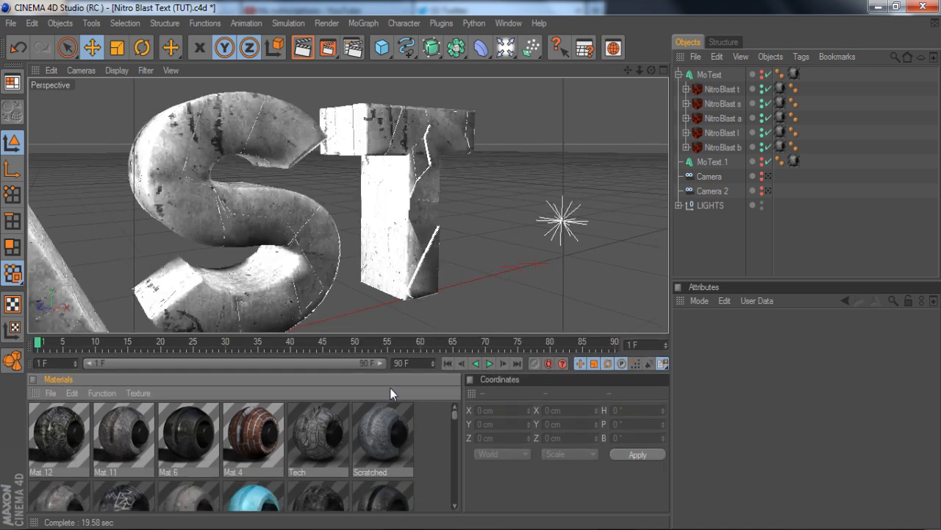
left_click(368, 444)
left_click_drag(405, 334, 398, 357)
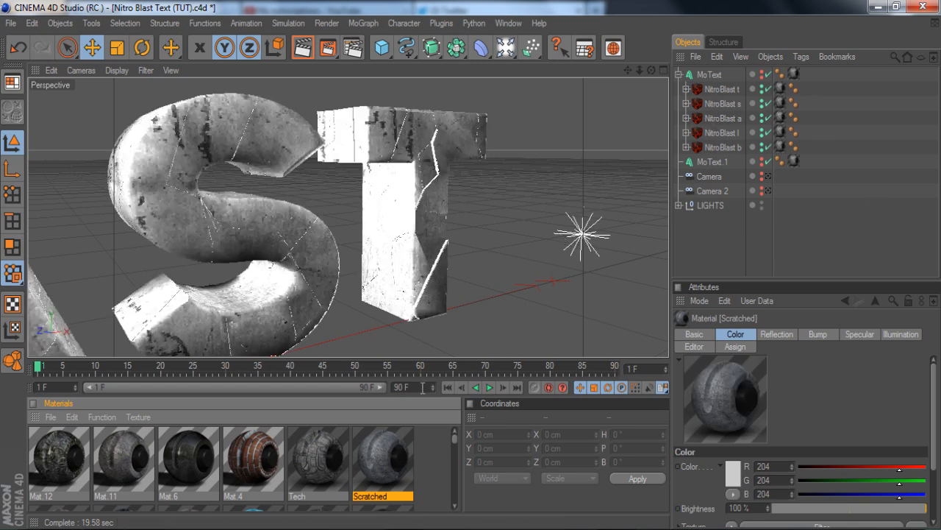
left_click_drag(451, 144, 446, 151)
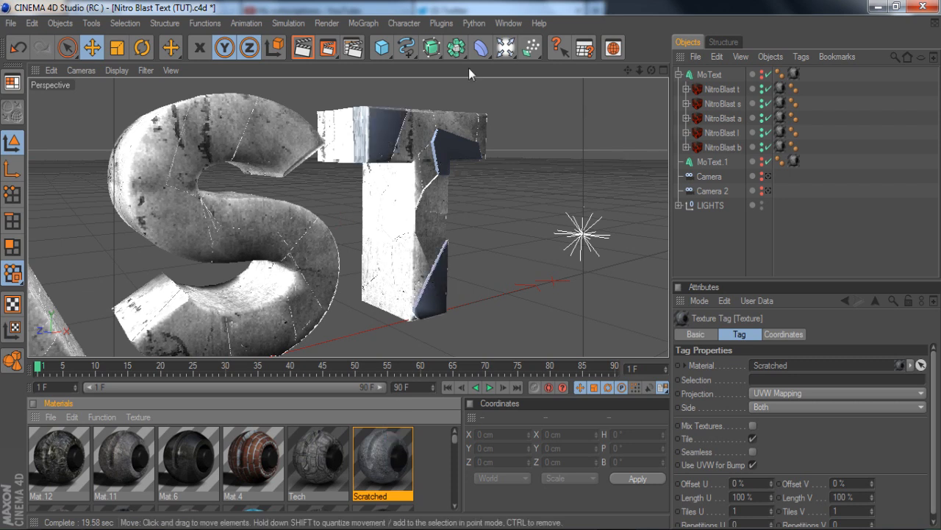
Render a region around the stem of the T to check the Scratched fragments.
left_click_drag(328, 48, 368, 62)
left_click_drag(379, 97, 488, 344)
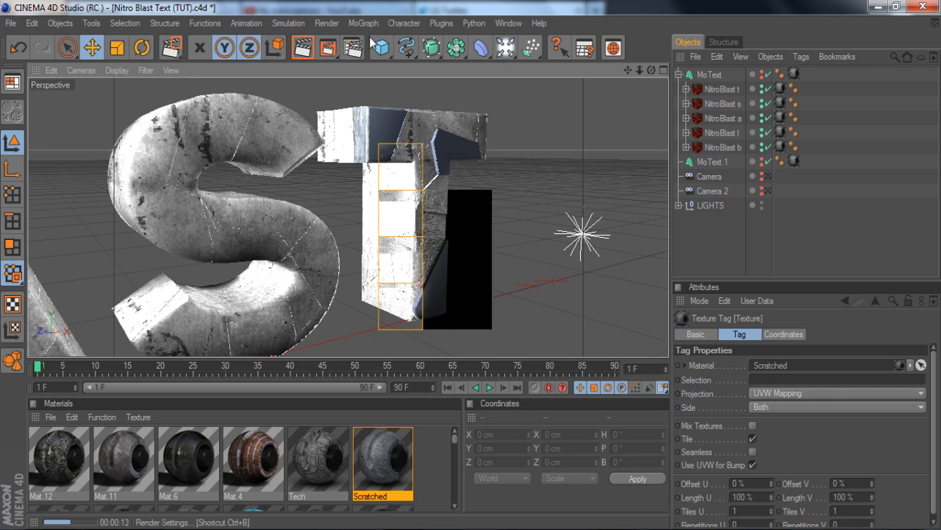
left_click(767, 242)
Undo the Scratched material assignments on the T's base fragment and the crossbar fragment nearest the S.
key("ctrl+z")
key("ctrl+z")
key("ctrl+z")
key("ctrl+z")
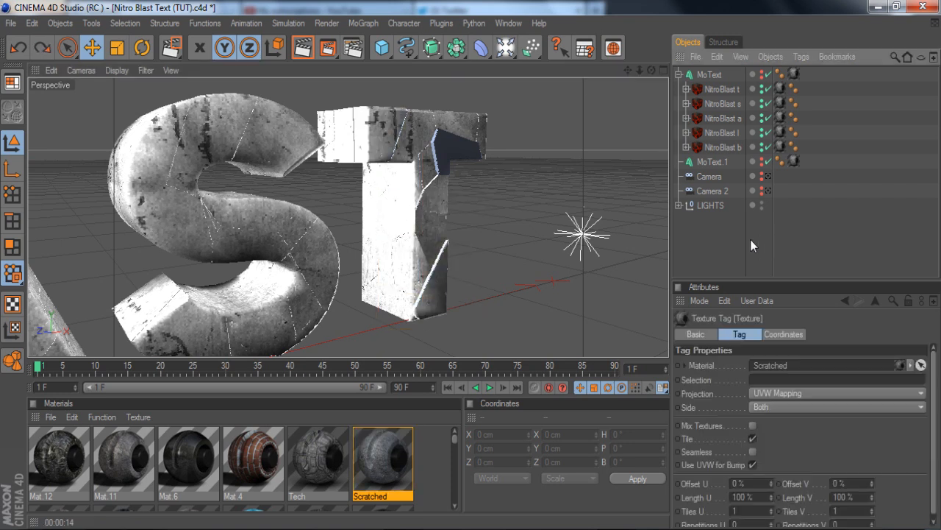
Assign the Scratched material to the OUT texture tag of the fragment at the T crossbar's end farthest from the S.
left_click(684, 90)
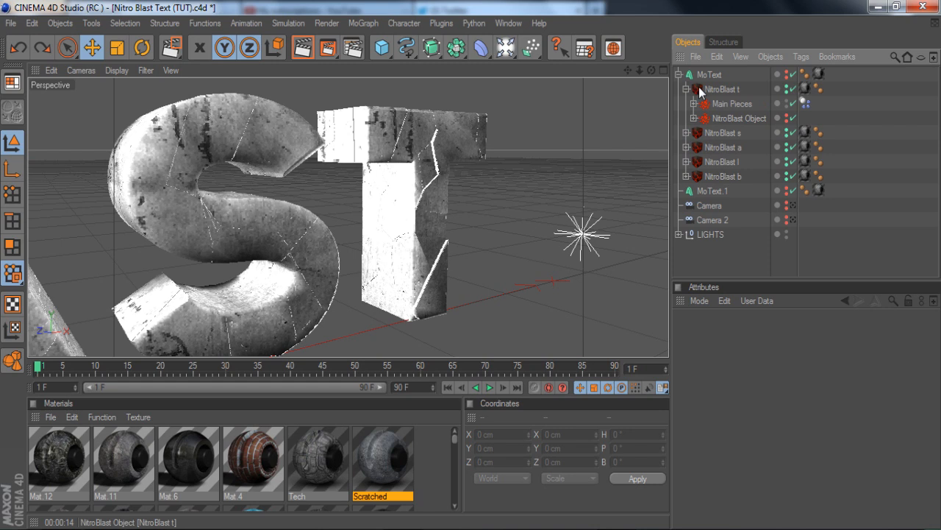
left_click(693, 104)
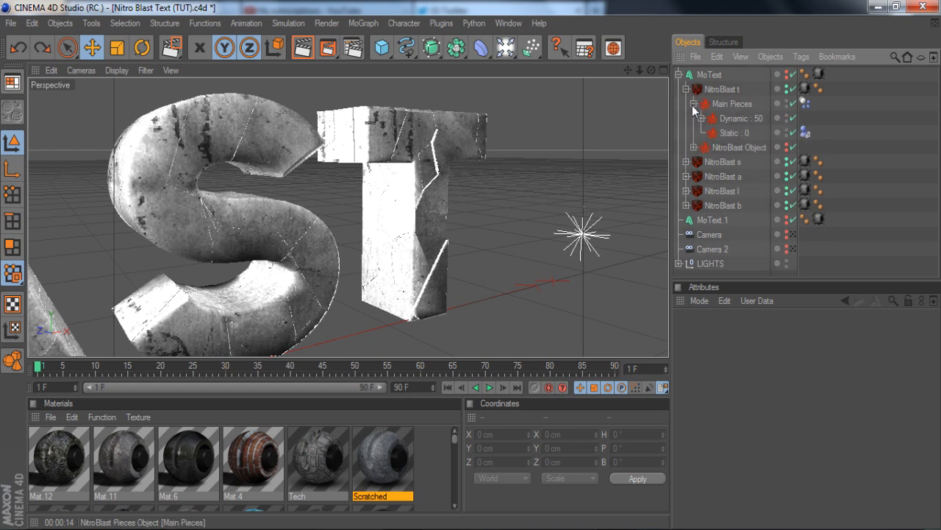
left_click(701, 119)
scroll(747, 135, "down", 5)
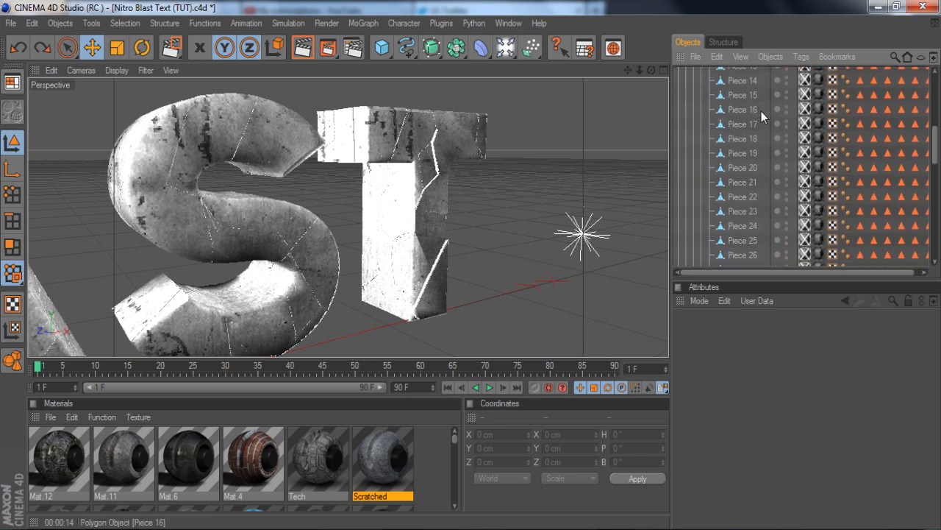
left_click(476, 141)
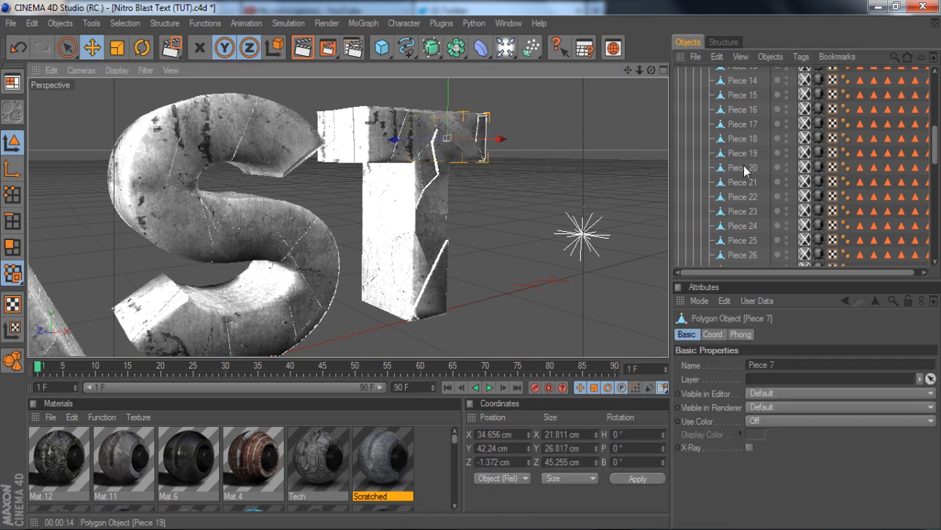
scroll(745, 167, "down", 4)
scroll(743, 180, "up", 10)
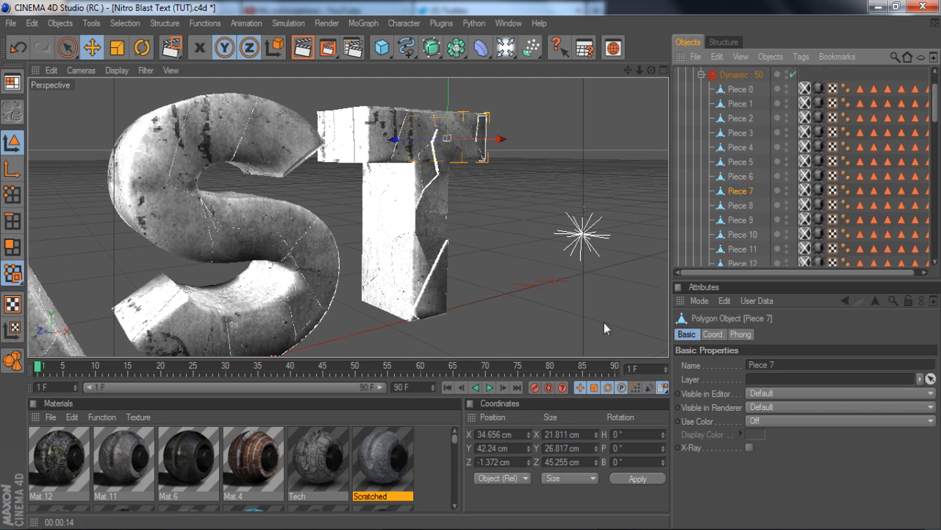
left_click_drag(411, 441, 768, 250)
left_click_drag(823, 195, 823, 193)
left_click(820, 191)
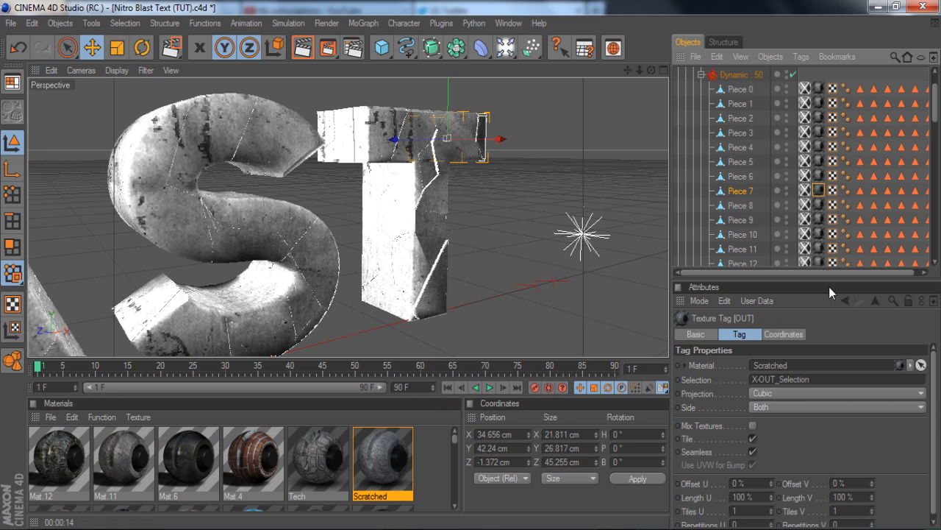
Delete the empty IN texture tags from all of the T's pieces.
scroll(809, 147, "down", 10)
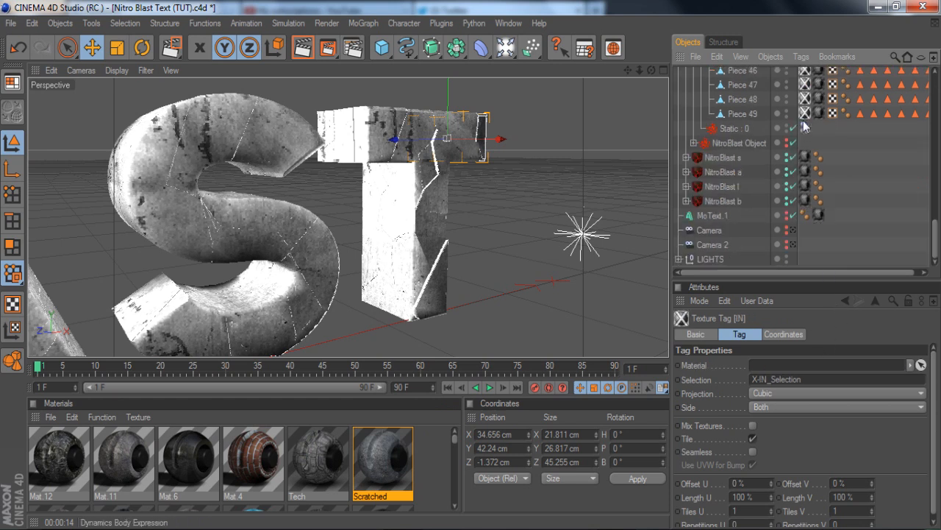
left_click(805, 128)
key("Delete")
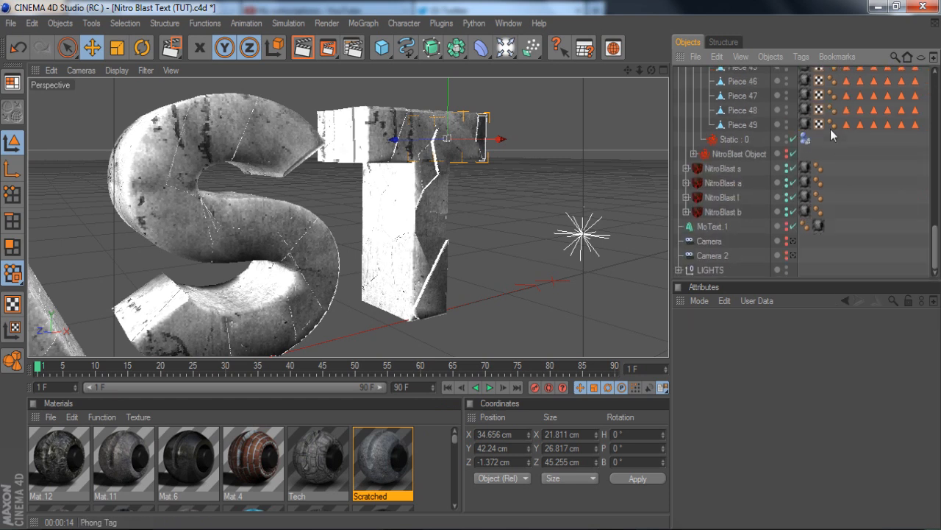
key("ctrl+z")
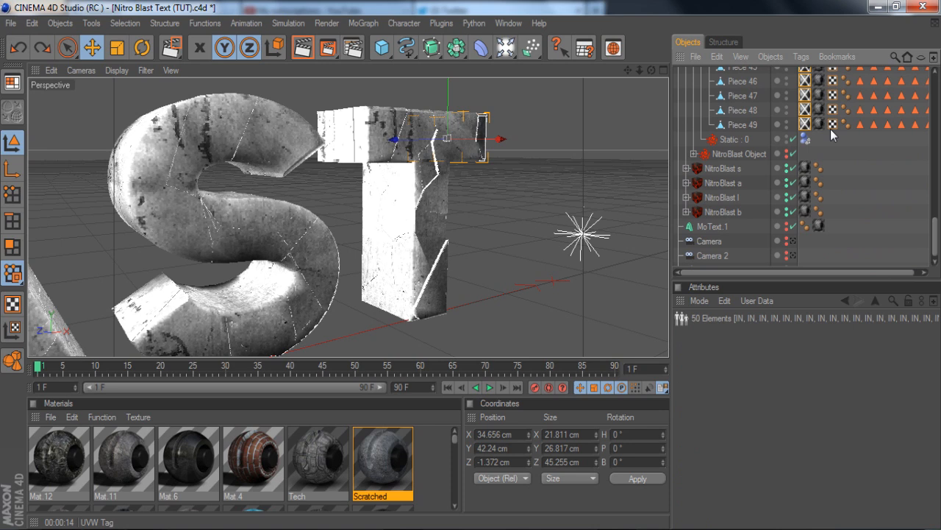
key("Delete")
scroll(831, 147, "up", 10)
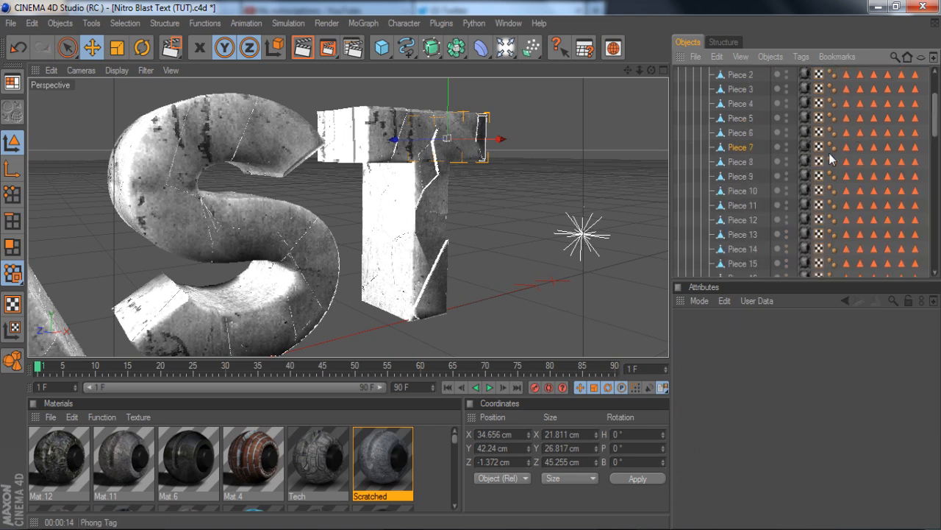
Assign the Scratched material to the OUT texture tag of the triangular front fragment at the T's base.
left_click(438, 278)
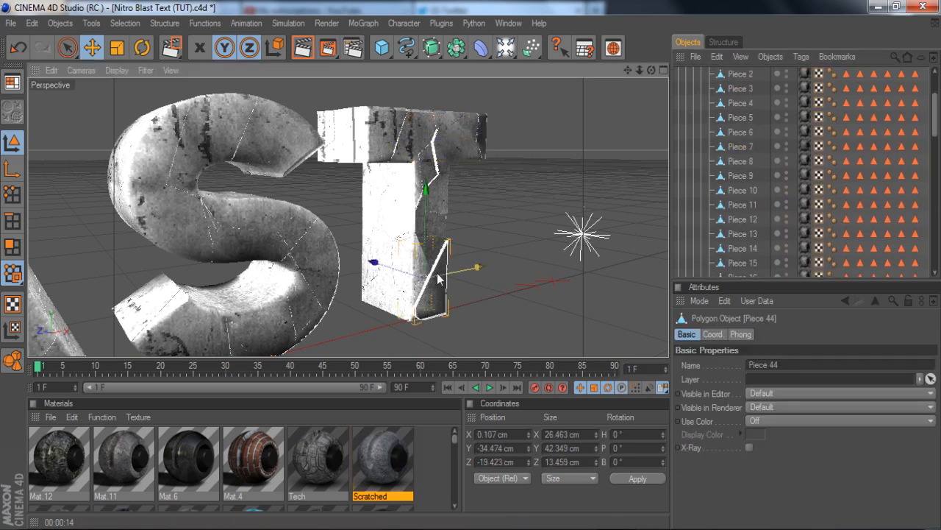
scroll(802, 165, "down", 5)
scroll(795, 165, "down", 4)
left_click_drag(350, 466, 707, 247)
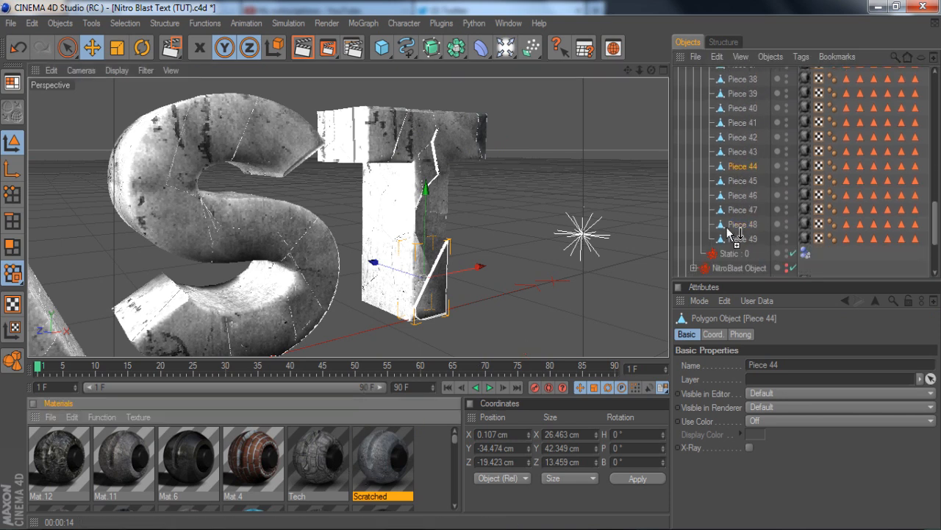
left_click_drag(798, 160, 801, 164)
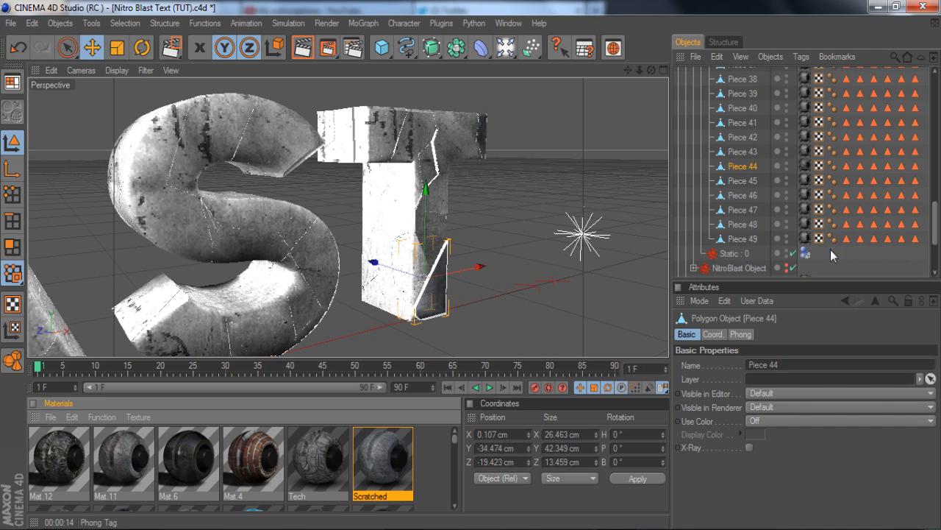
Assign the Scratched material to the T's crossbar fragment nearest the S, and collapse the T's object hierarchy.
left_click(369, 145)
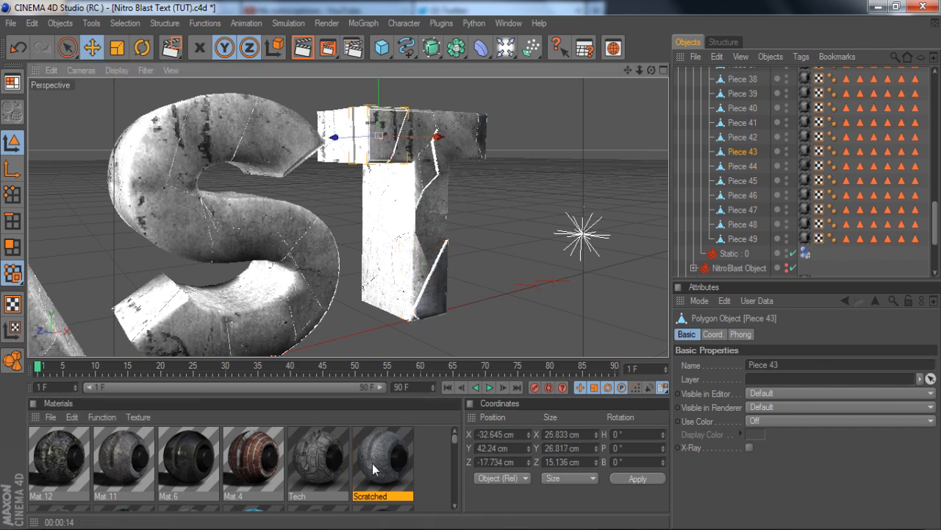
left_click_drag(360, 467, 803, 218)
left_click_drag(803, 151, 803, 151)
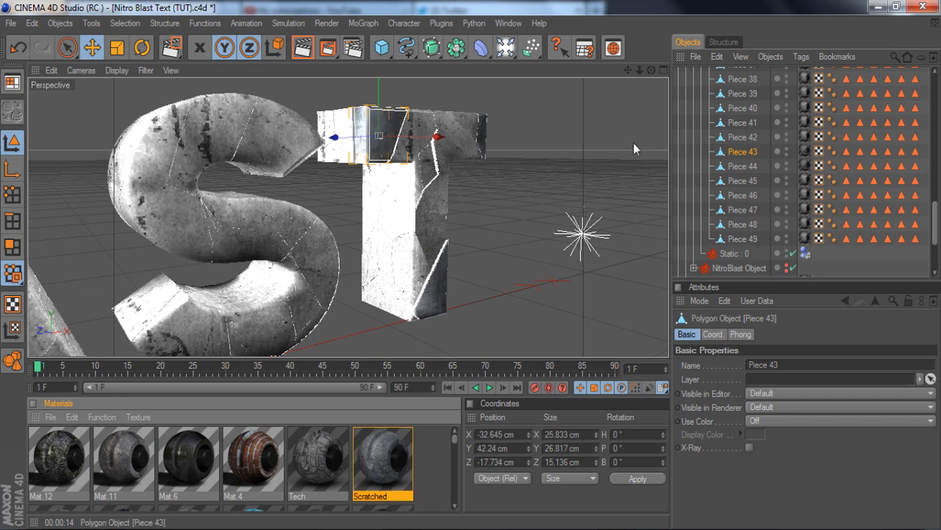
scroll(780, 175, "up", 10)
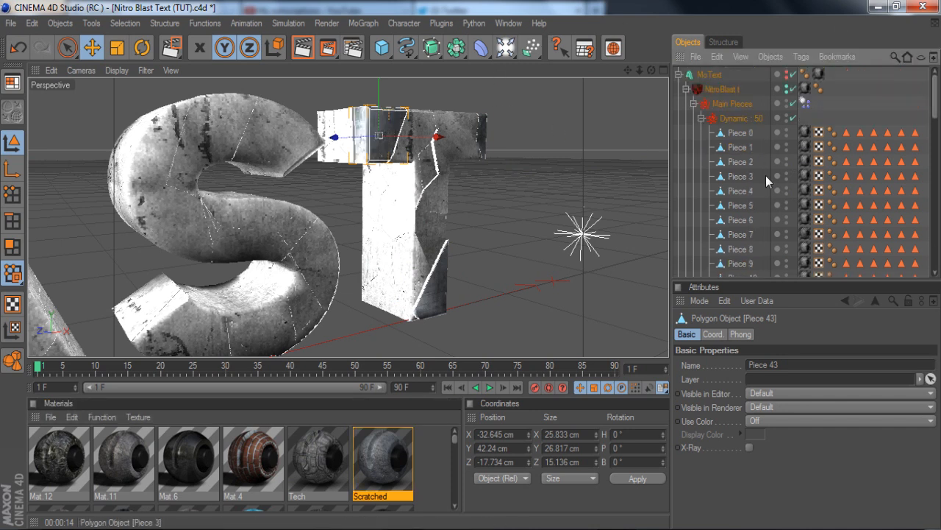
left_click(701, 118)
left_click(694, 104)
left_click(686, 89)
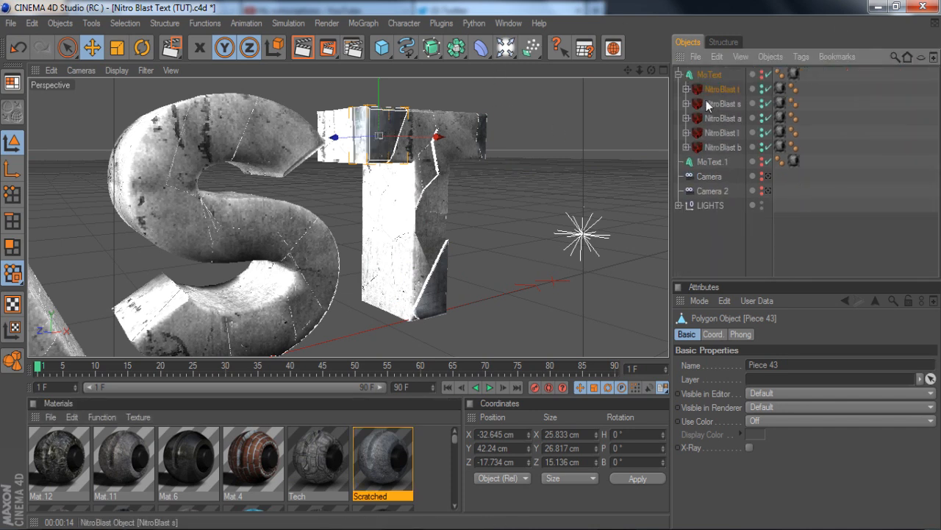
Pull the front fragment at the S's upper tip forward about 1.75 cm along Z.
left_click(720, 104)
left_click_drag(628, 70, 747, 65)
left_click(403, 121)
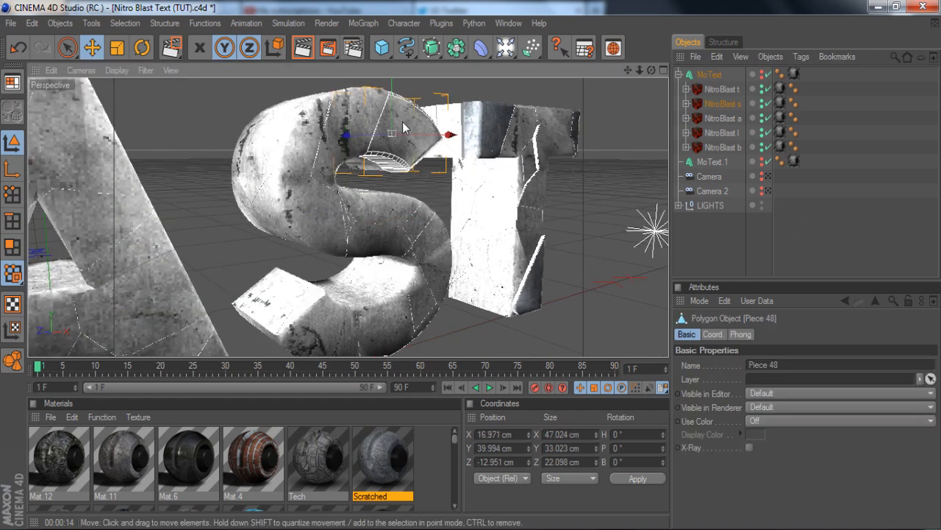
left_click_drag(346, 134, 349, 135)
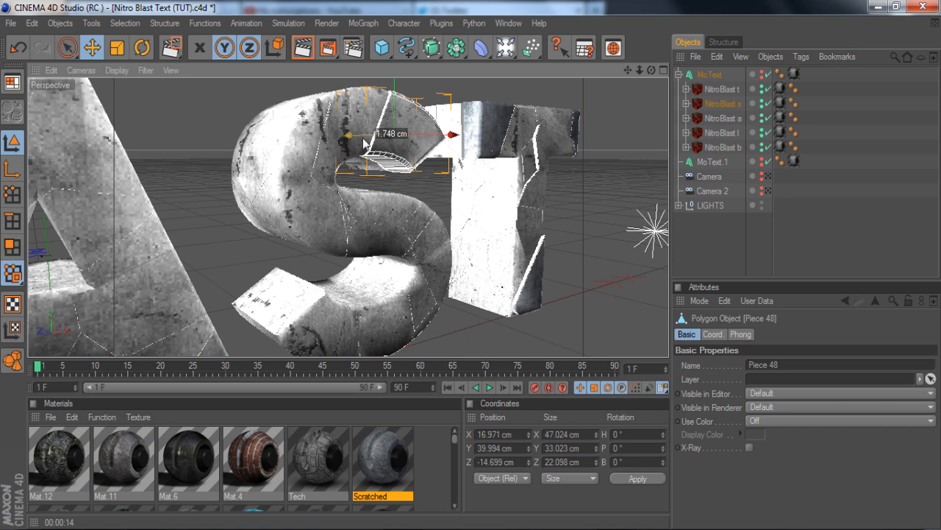
Assign the Scratched material to the OUT texture tag of the fragment at the S's upper tip, Piece 48.
left_click(686, 104)
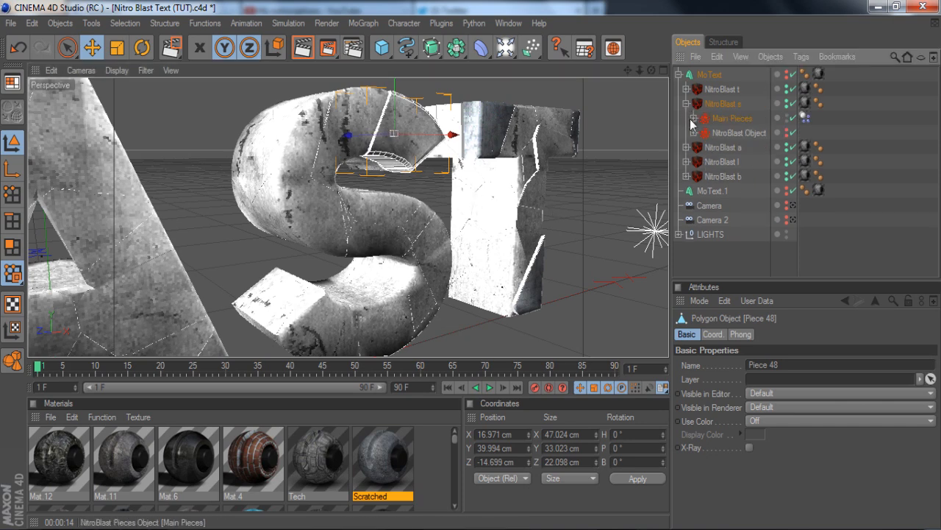
left_click(693, 119)
scroll(733, 172, "down", 10)
scroll(734, 173, "down", 8)
left_click_drag(375, 464, 830, 173)
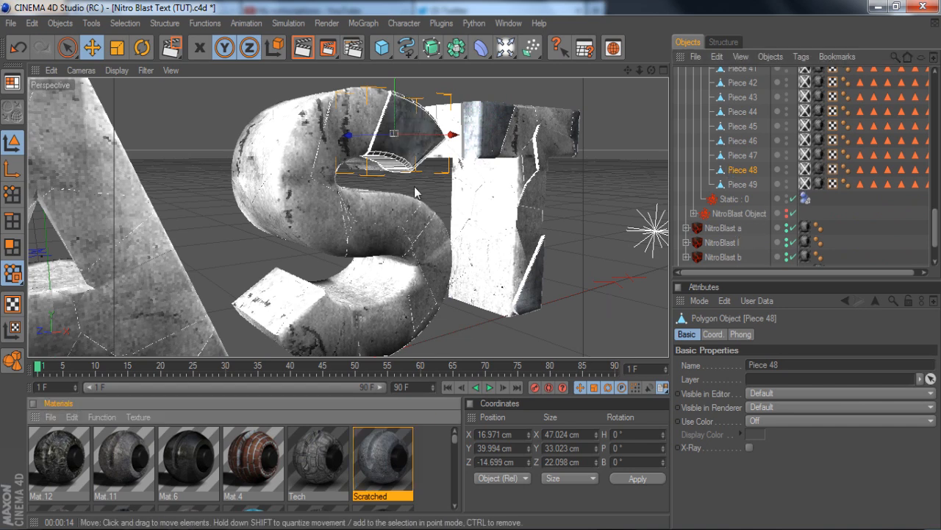
Pull the front fragment on the S's lower curve forward about 1.4 cm along Z and assign it the Scratched material.
left_click(376, 327)
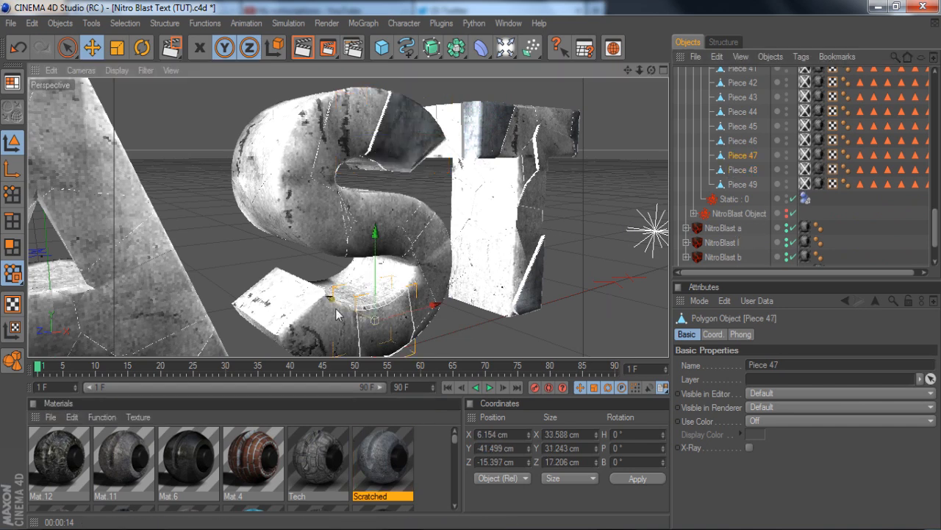
left_click_drag(342, 308, 336, 303)
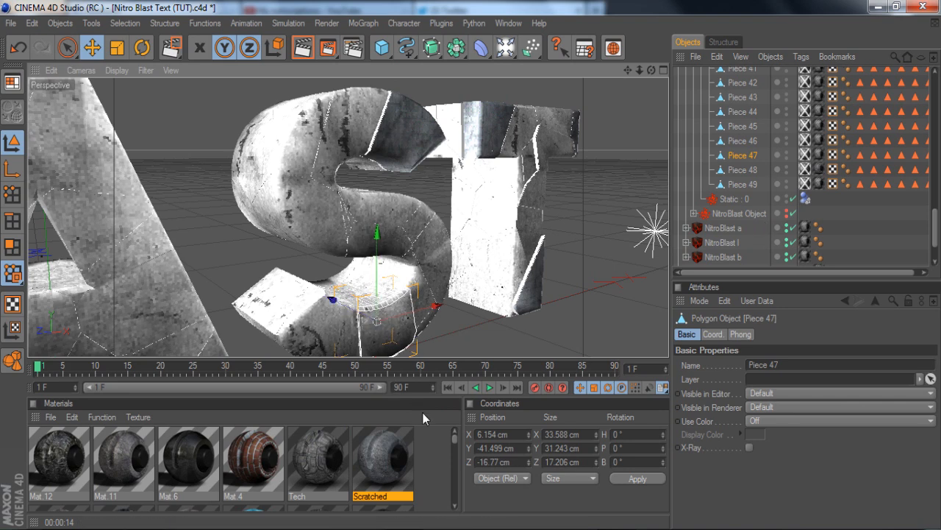
left_click_drag(524, 387, 820, 157)
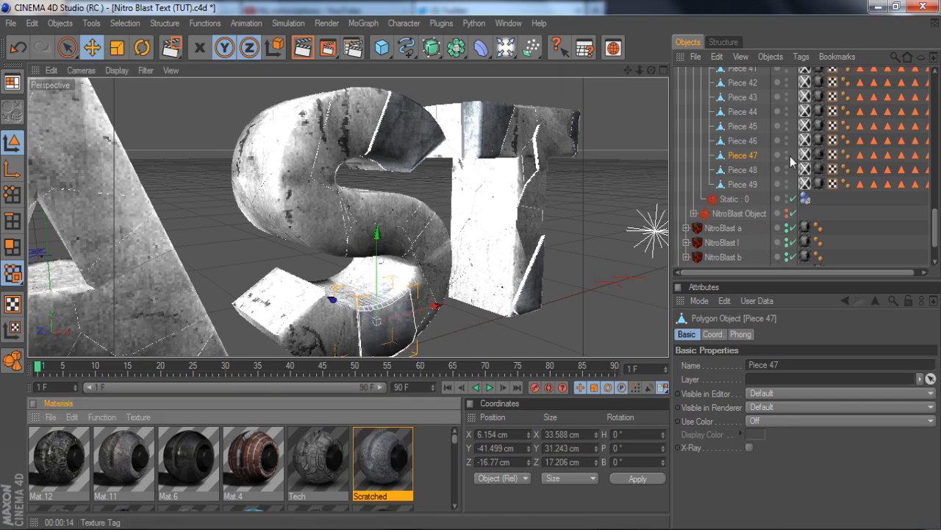
Shift the fragment on the S's outer curve near the middle slightly along Z, assign it Scratched, and collapse the S's hierarchy.
left_click(290, 209)
left_click_drag(266, 231, 265, 230)
scroll(709, 167, "up", 7)
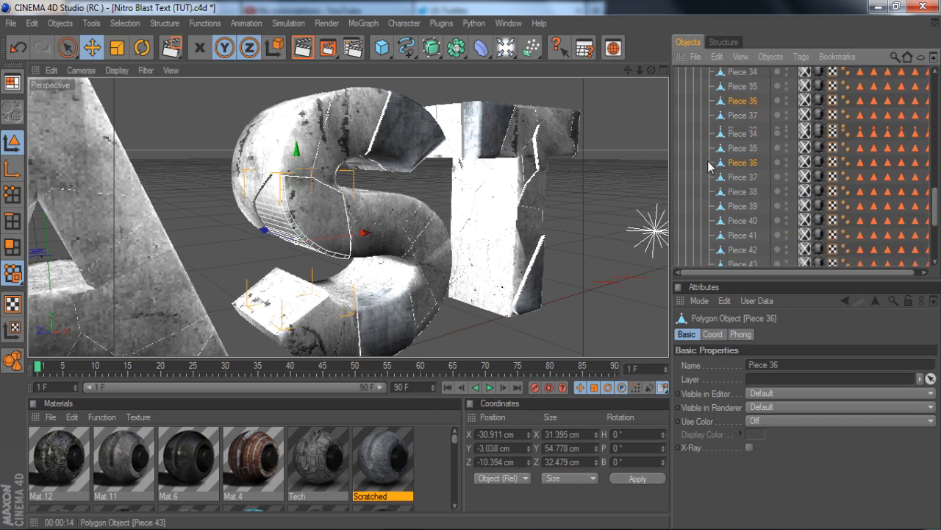
scroll(710, 166, "down", 3)
left_click_drag(390, 470, 666, 289)
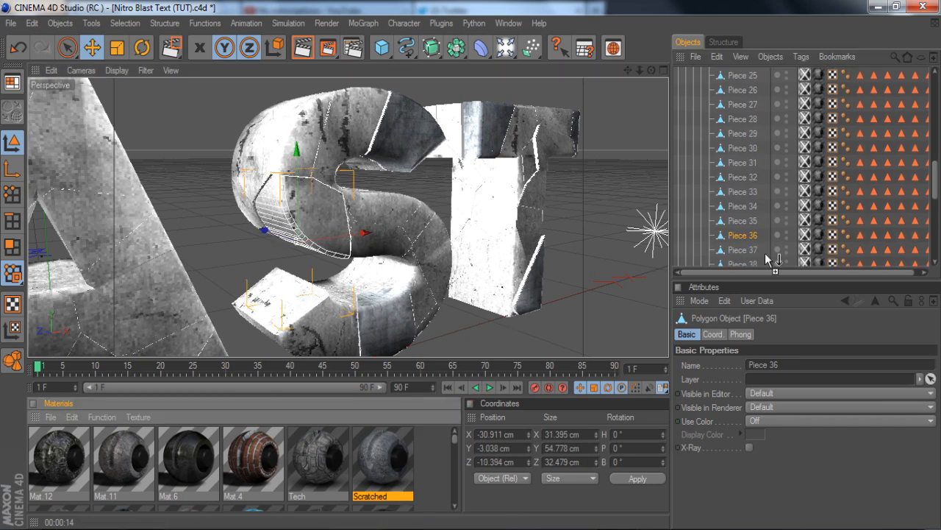
left_click_drag(828, 234, 829, 235)
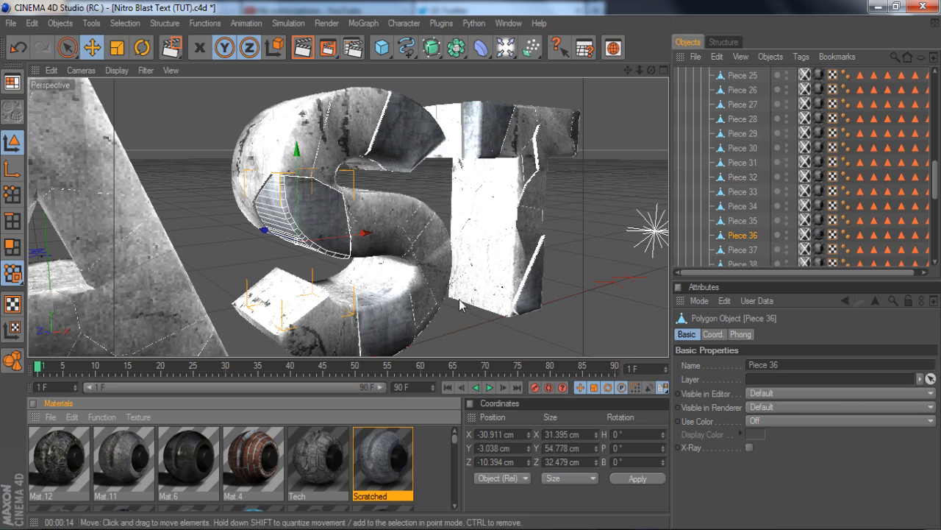
scroll(936, 193, "up", 12)
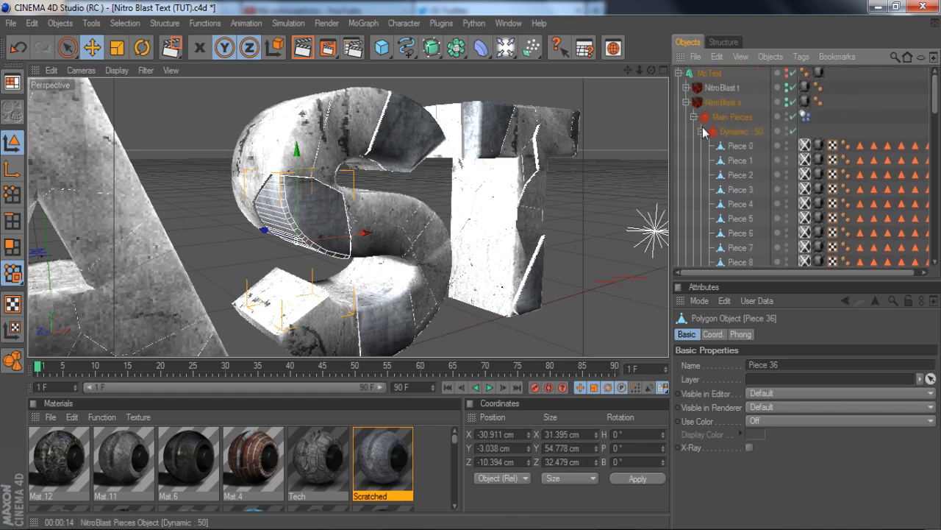
left_click(700, 131)
left_click(694, 117)
left_click(686, 102)
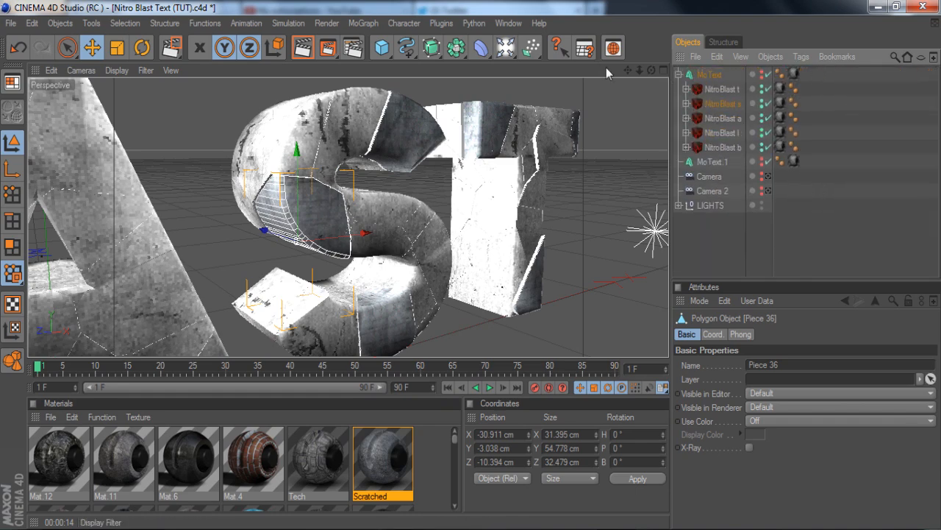
Pull the front fragment in the middle of the A's crossbar forward about 1.5 cm along Z.
left_click_drag(627, 70, 852, 72)
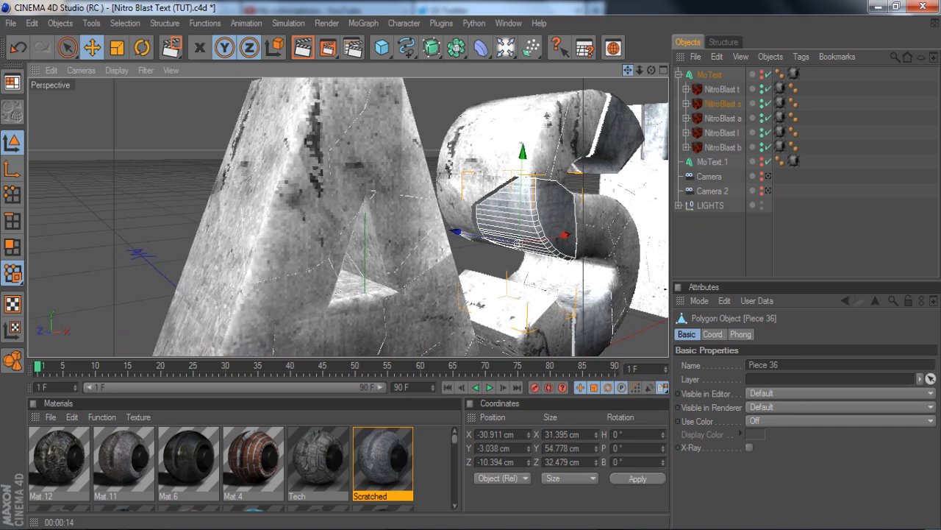
left_click(719, 119)
left_click_drag(639, 70, 408, 70)
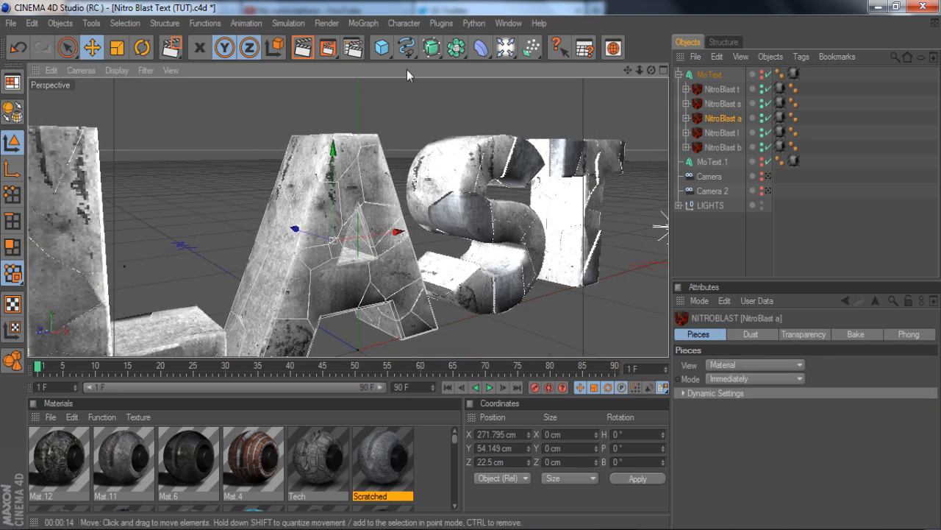
mouse_move(628, 70)
left_mouse_down()
mouse_move(651, 46)
mouse_move(627, 68)
left_mouse_up()
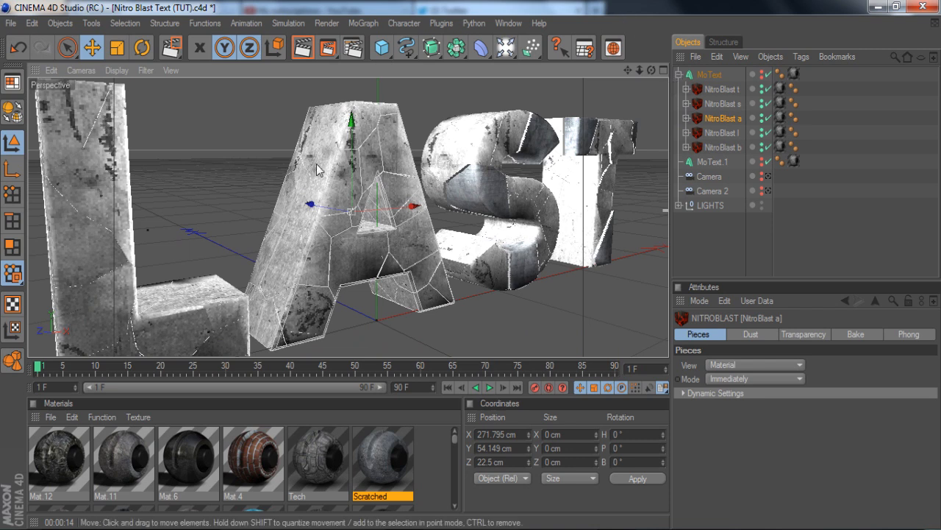
left_click(341, 285)
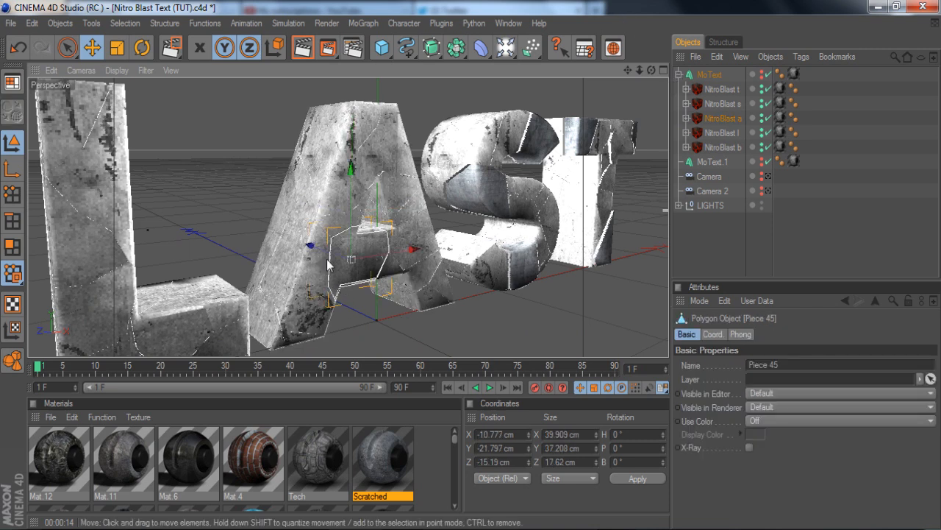
left_click_drag(329, 264, 346, 257)
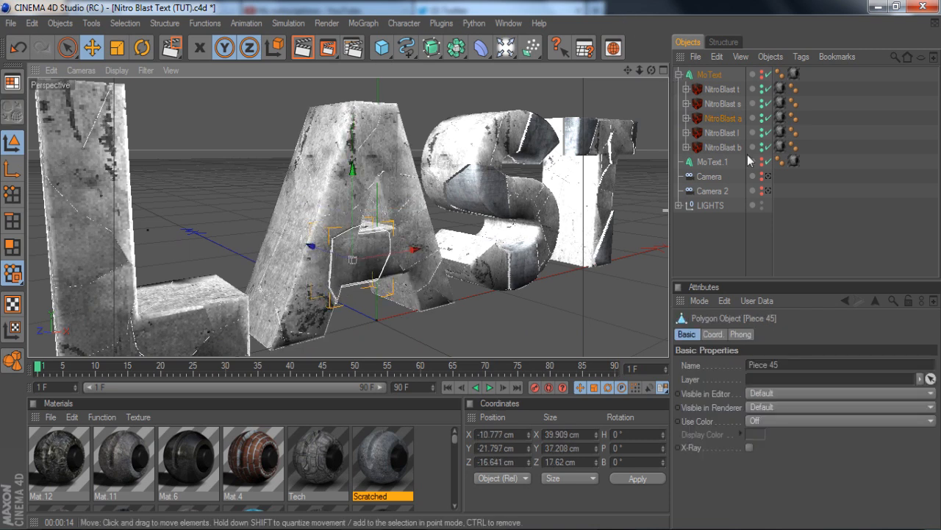
Expand the A's fracture hierarchy and assign the Scratched material to the texture tag of its crossbar fragment, Piece 45.
left_click(685, 115)
left_click(687, 117)
left_click(693, 133)
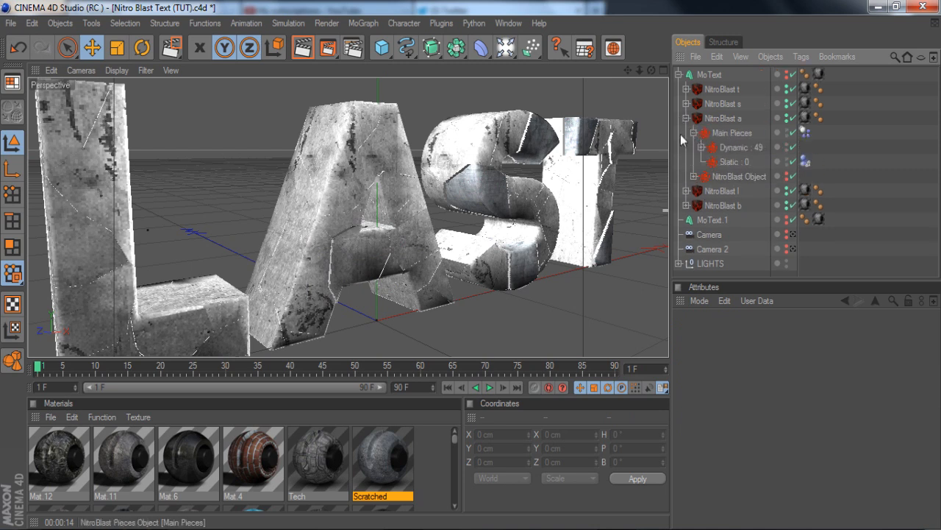
left_click(355, 260)
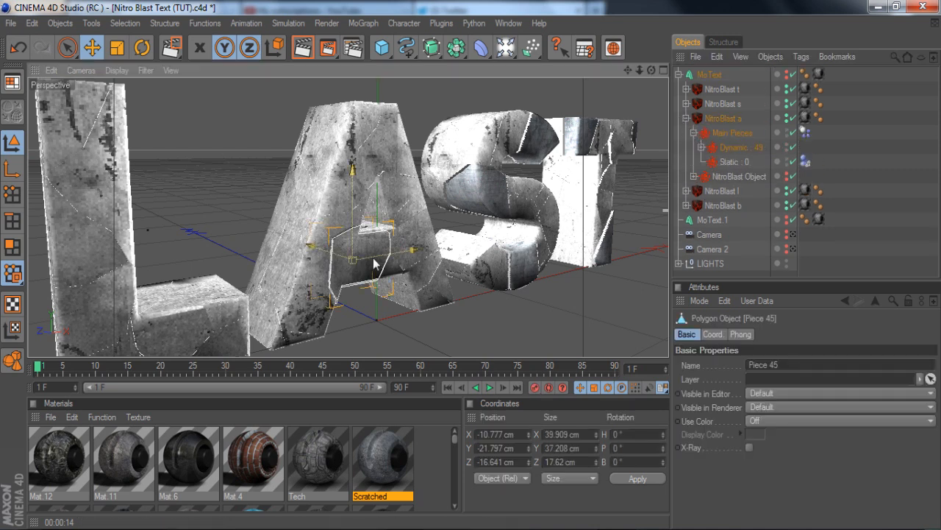
left_click(702, 147)
scroll(738, 179, "down", 15)
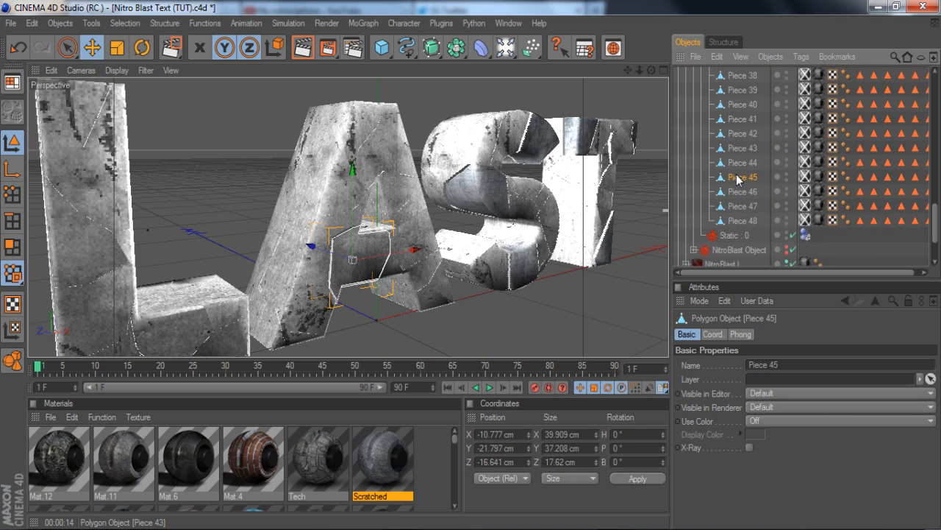
scroll(737, 179, "down", 1)
left_click_drag(375, 437, 759, 227)
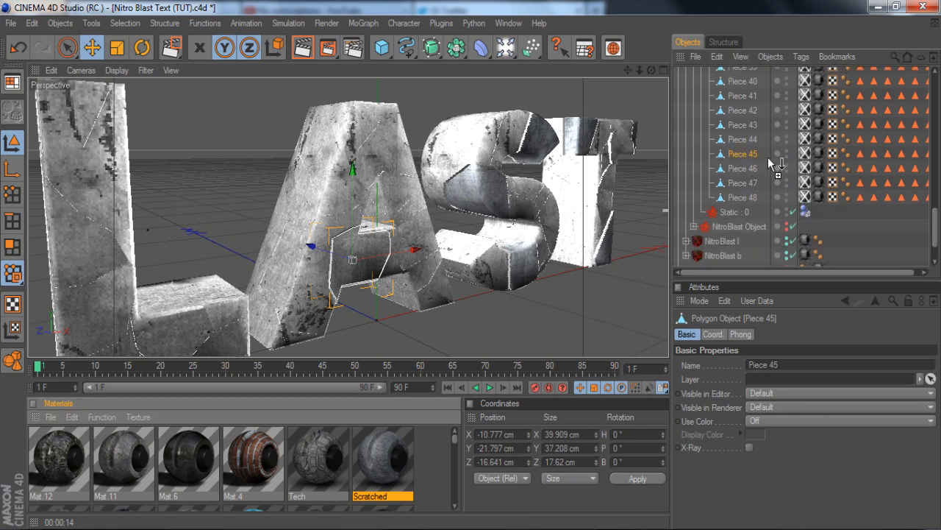
left_click_drag(831, 162, 831, 161)
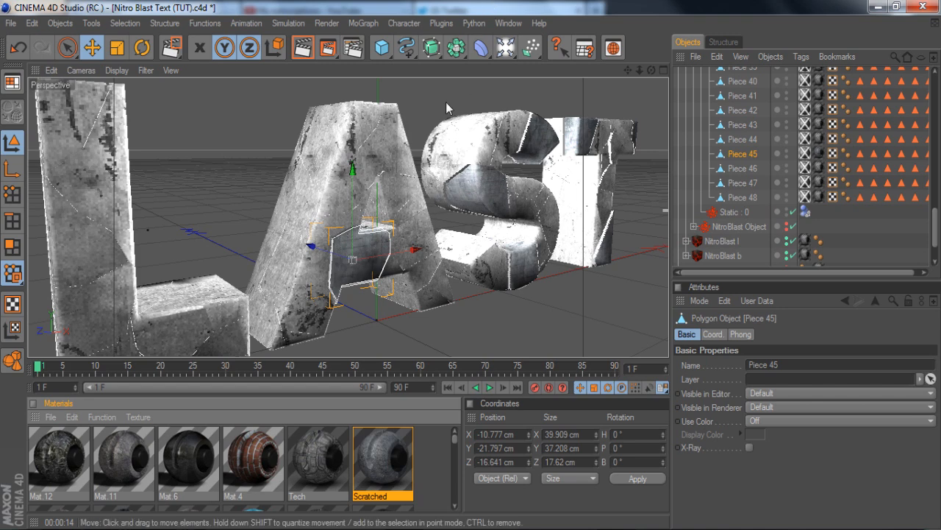
Assign the Scratched material to the fragment at the A's upper front edge, Piece 42.
left_click(381, 141)
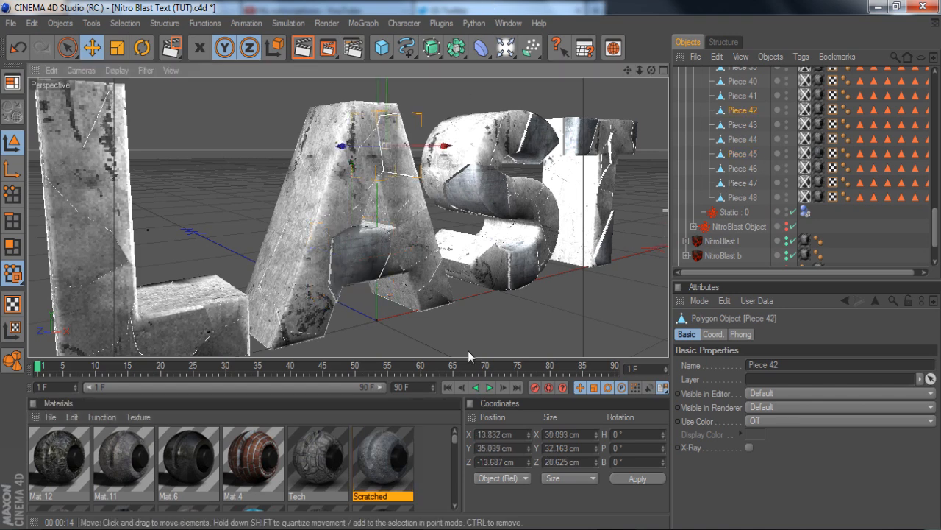
left_click_drag(382, 470, 630, 182)
left_click_drag(836, 107, 401, 202)
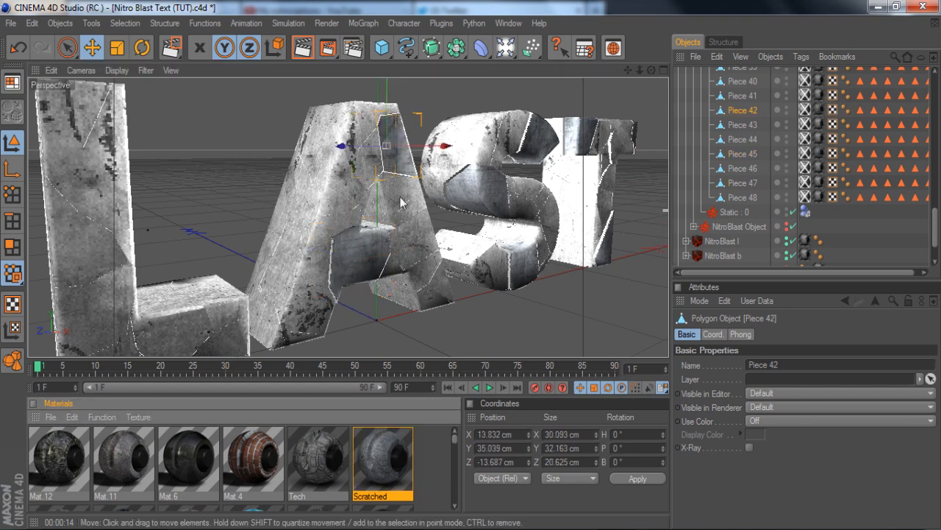
Assign the Scratched material to the fragment at the A's right foot, Piece 35, and collapse the A's hierarchy.
left_click(433, 300)
left_click_drag(402, 447, 730, 219)
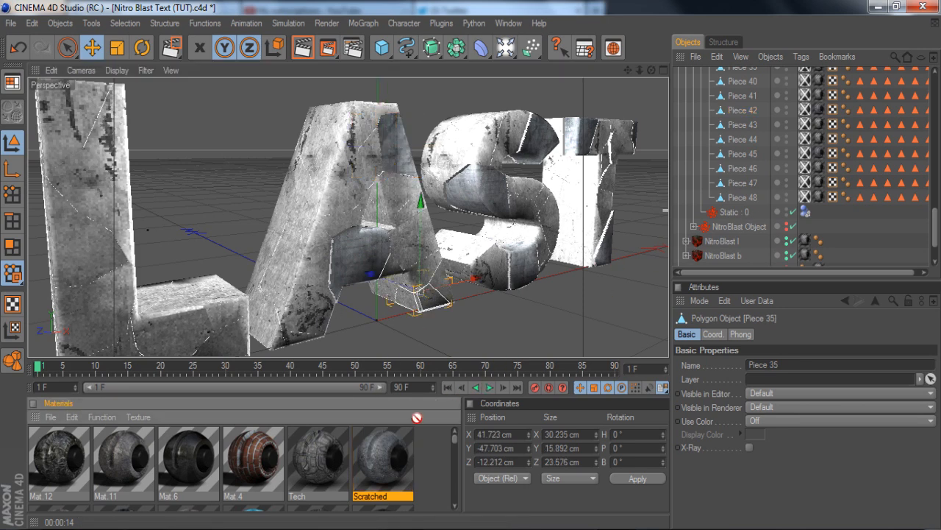
scroll(791, 193, "up", 5)
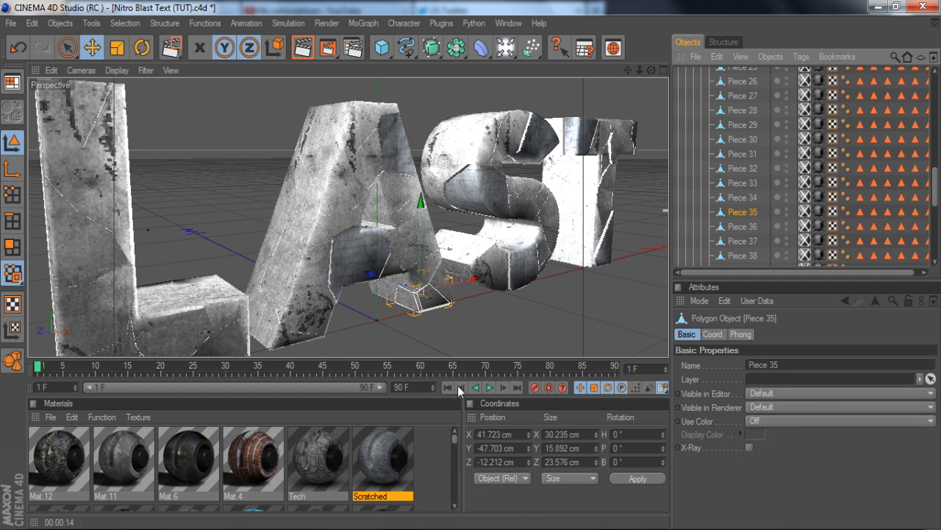
mouse_move(392, 464)
left_mouse_down()
mouse_move(820, 201)
mouse_move(819, 210)
left_mouse_up()
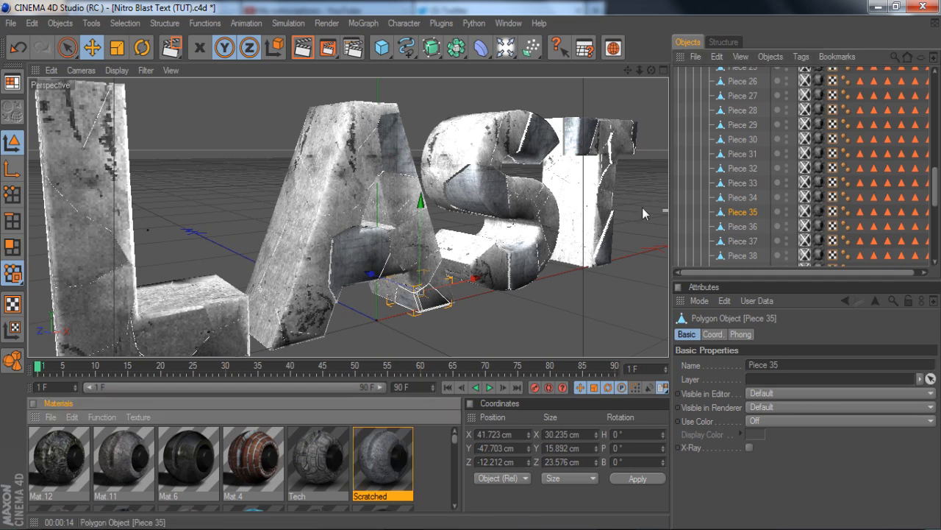
scroll(570, 143, "down", 2)
scroll(571, 147, "down", 2)
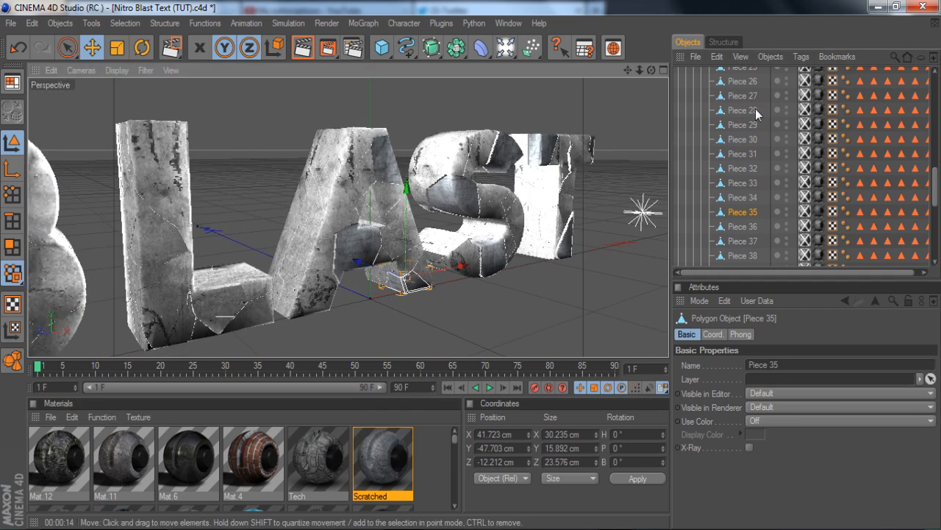
scroll(700, 149, "up", 10)
left_click(700, 147)
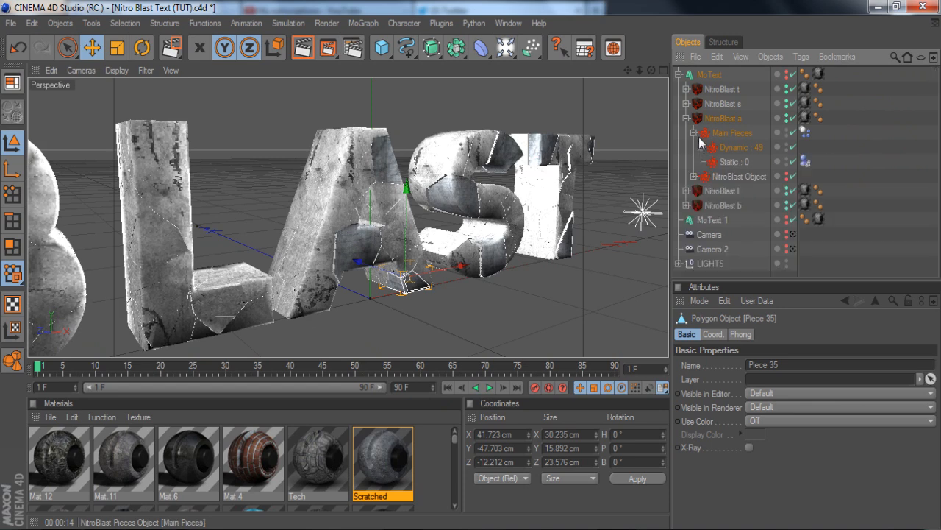
left_click(693, 133)
left_click(686, 118)
Expand the L's fracture hierarchy and pull the front fragment on the L's foot forward about 2 cm along Z.
left_click(716, 132)
mouse_move(627, 70)
left_mouse_down()
mouse_move(820, 54)
mouse_move(630, 68)
left_mouse_up()
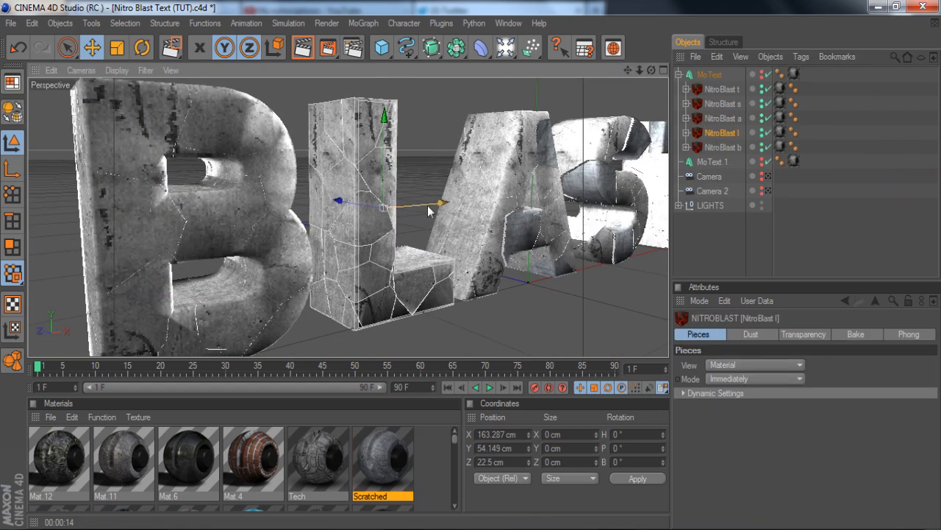
scroll(429, 207, "down", 2)
left_click(686, 133)
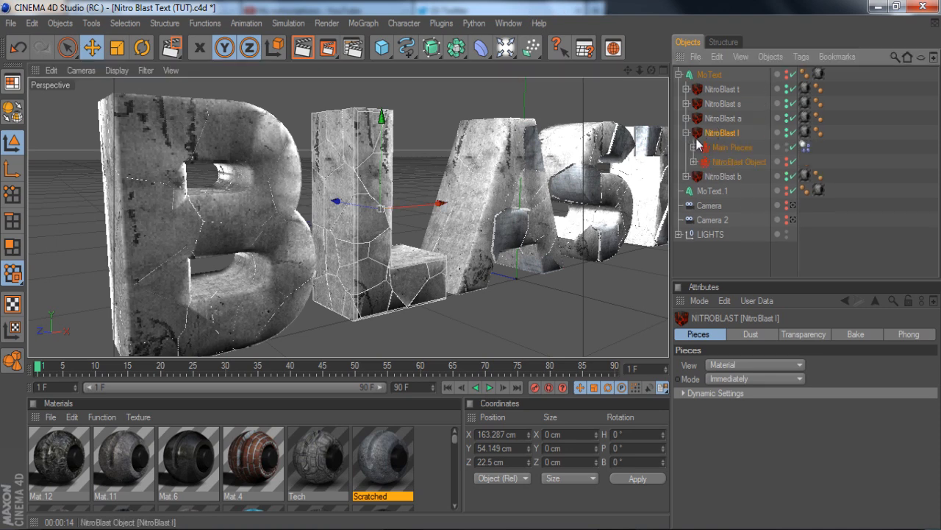
left_click(694, 147)
left_click(700, 161)
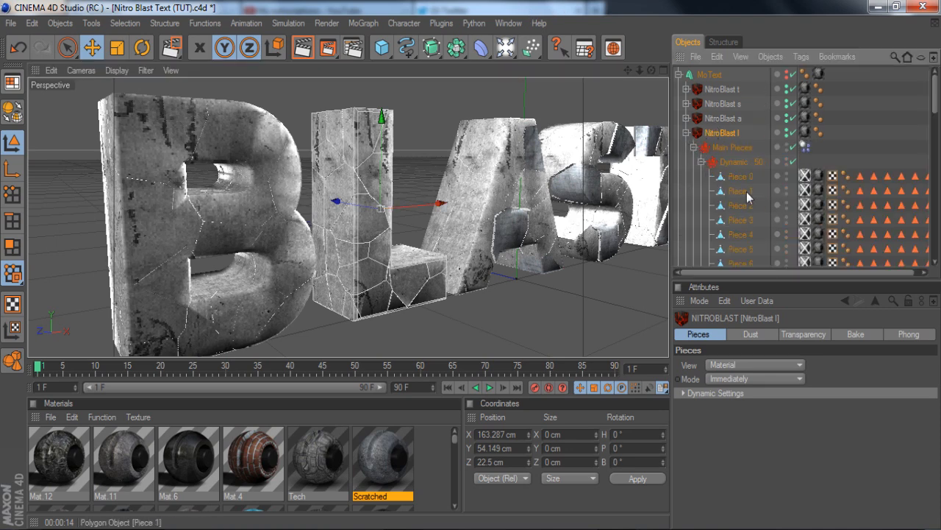
scroll(747, 191, "down", 5)
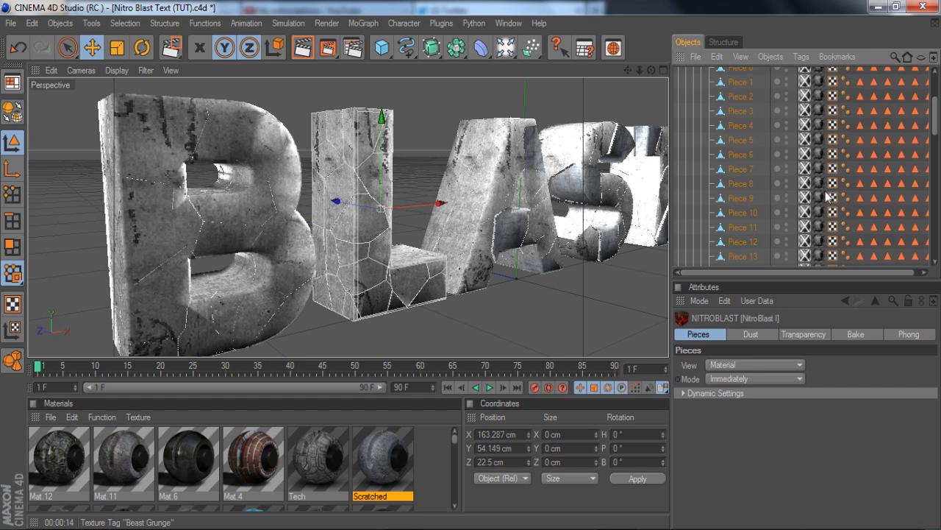
left_click(407, 283)
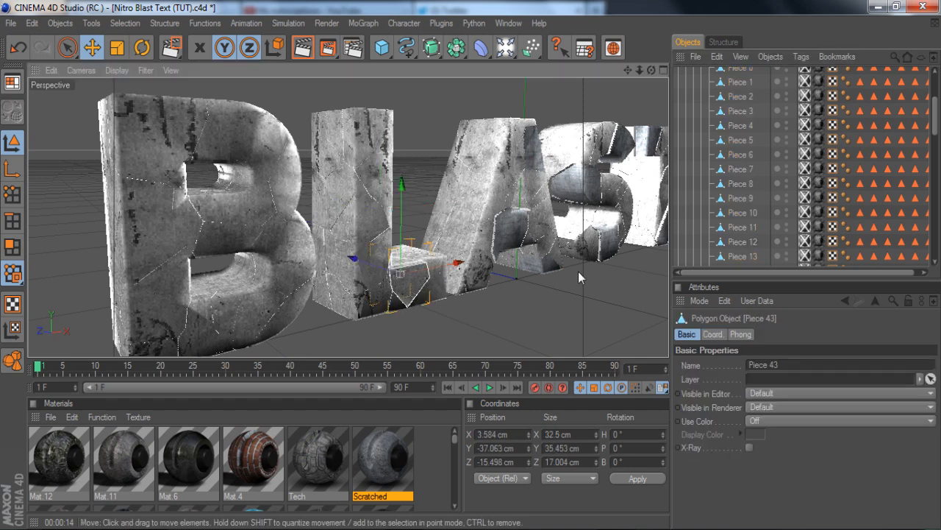
left_click_drag(354, 258, 361, 259)
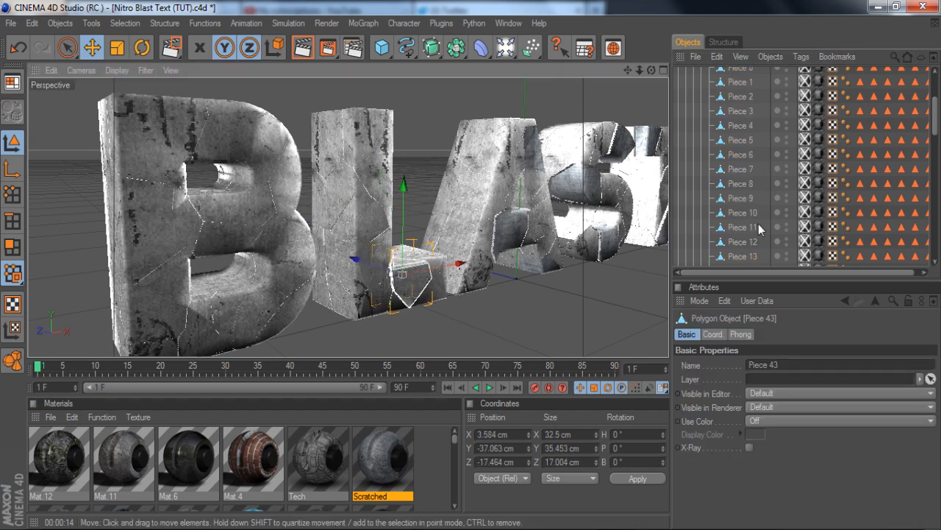
Assign the Scratched material to the texture tag of the fragment on the L's foot, Piece 43.
scroll(807, 185, "down", 6)
scroll(807, 186, "down", 5)
scroll(807, 186, "up", 3)
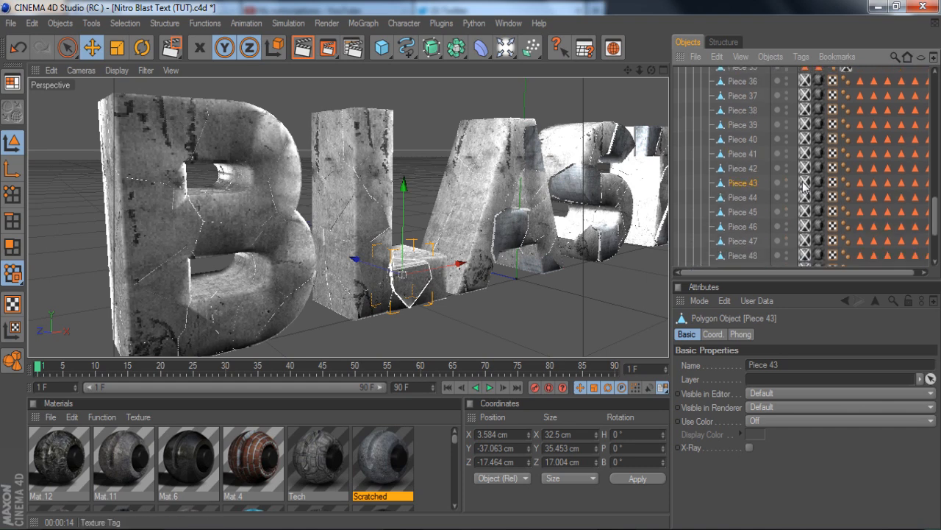
left_click_drag(396, 460, 816, 179)
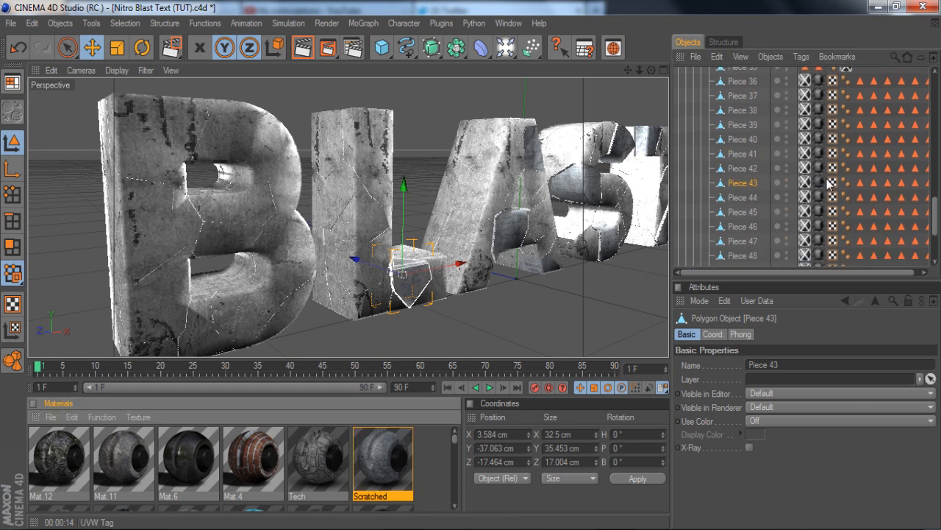
Pull the fragment in the middle of the L's stem forward about 1.1 cm along Z and assign it the Scratched material.
left_click(360, 221)
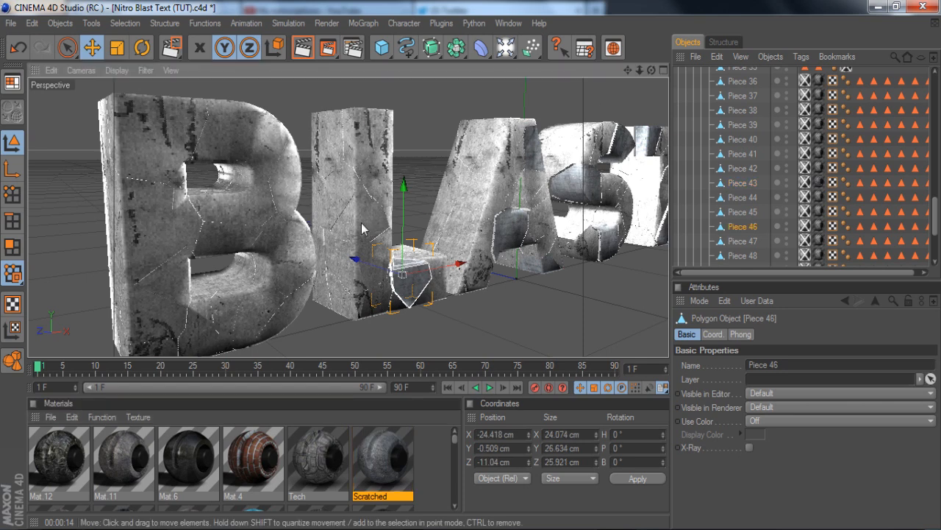
left_click_drag(320, 206, 322, 206)
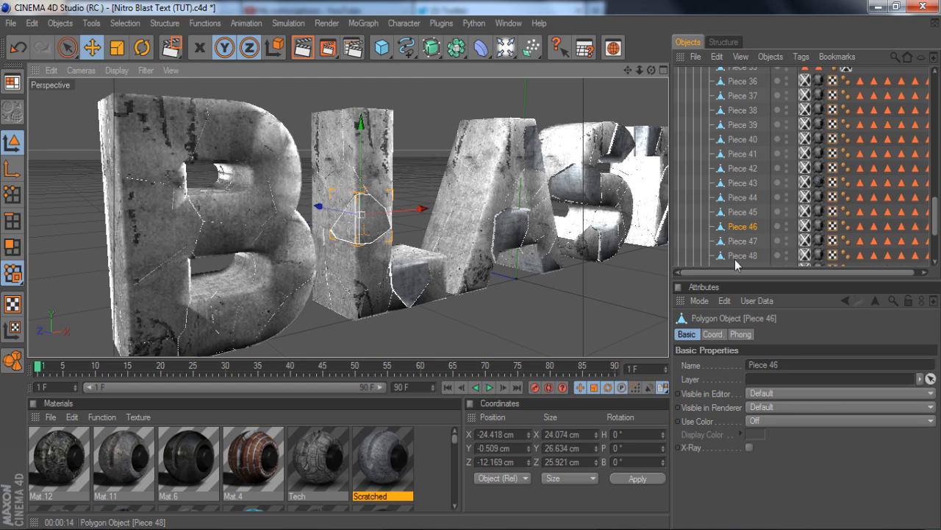
left_click(450, 442)
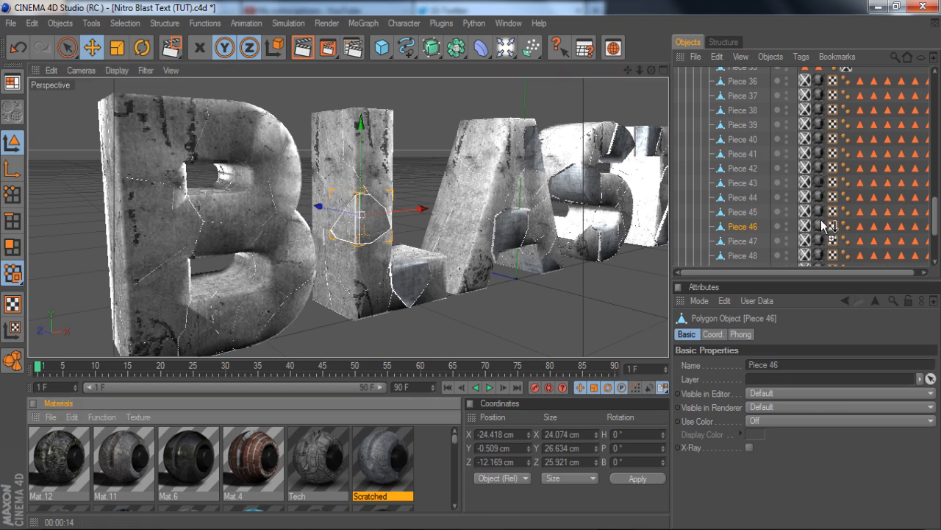
left_click_drag(821, 219, 821, 220)
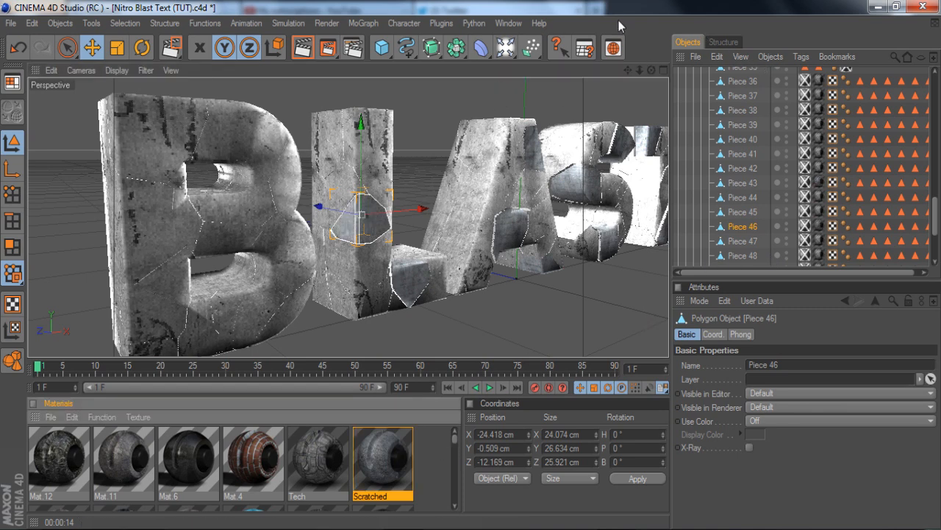
Shift the front fragment at the top of the L's stem slightly along Z, assign it Scratched, and deselect it.
left_click(380, 151)
left_click_drag(324, 139, 324, 140)
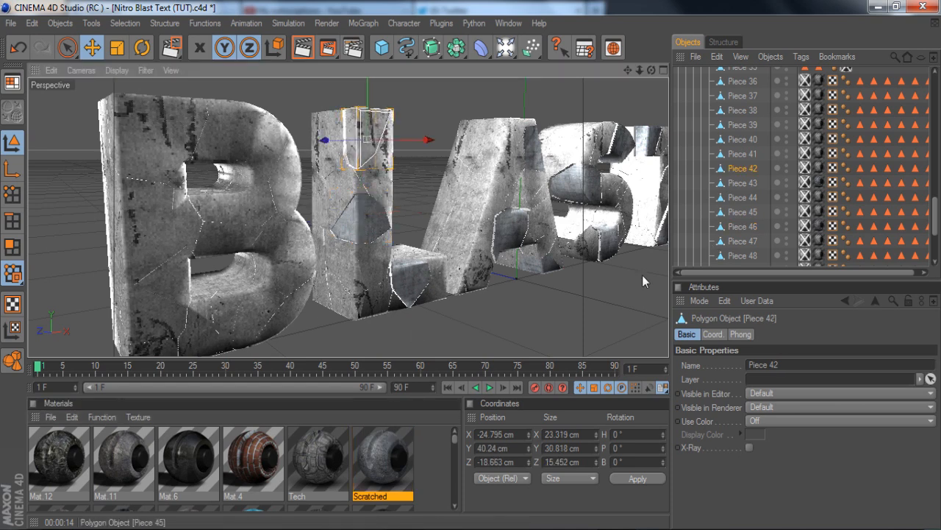
left_click_drag(393, 467, 749, 217)
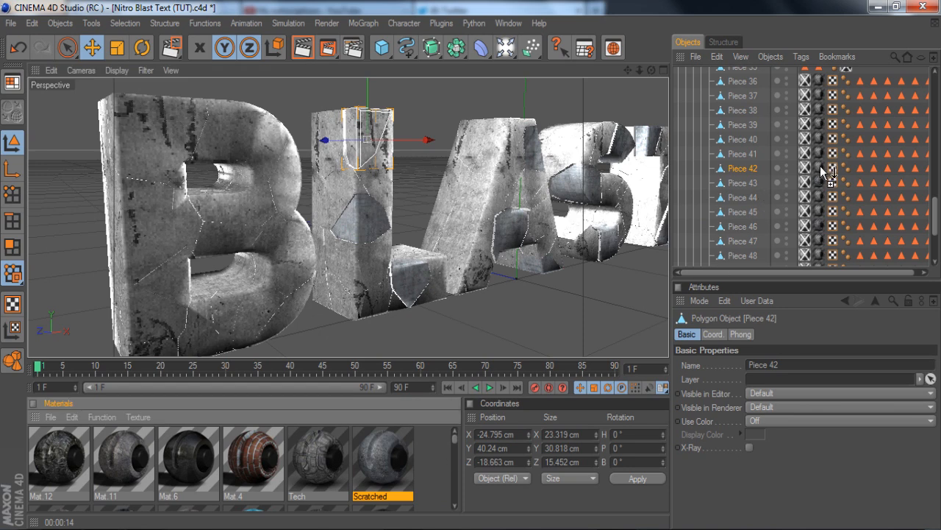
left_click_drag(820, 166, 821, 168)
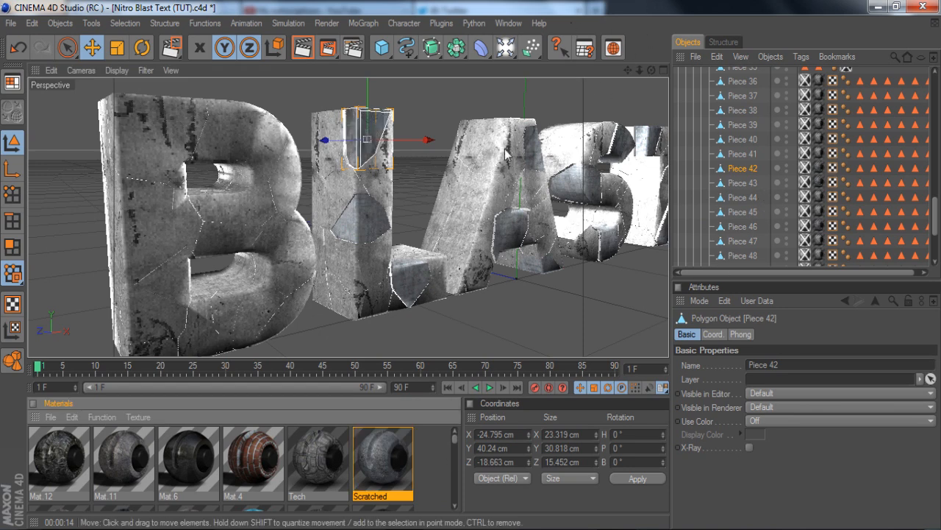
left_click(432, 95)
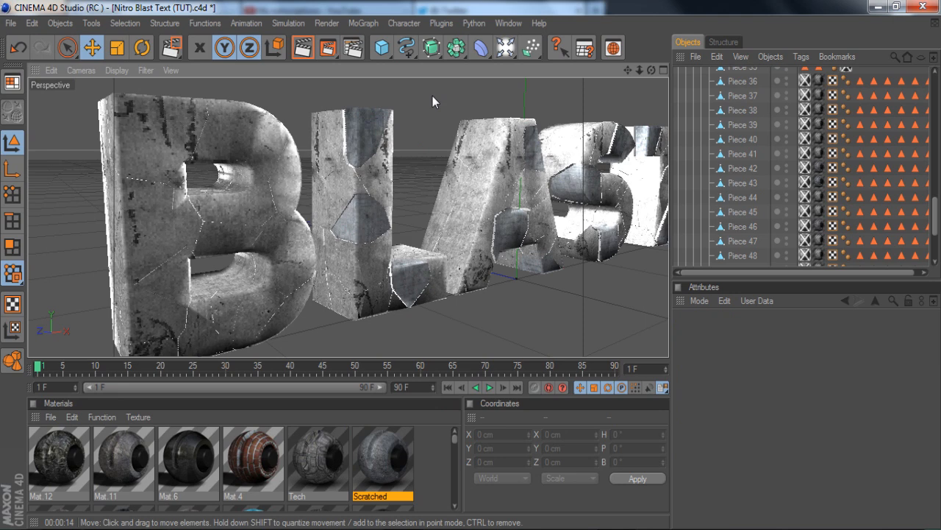
Pull the fragment at the base of the L's stem forward about 2.4 cm along Z and assign it the Scratched material.
left_click(359, 310)
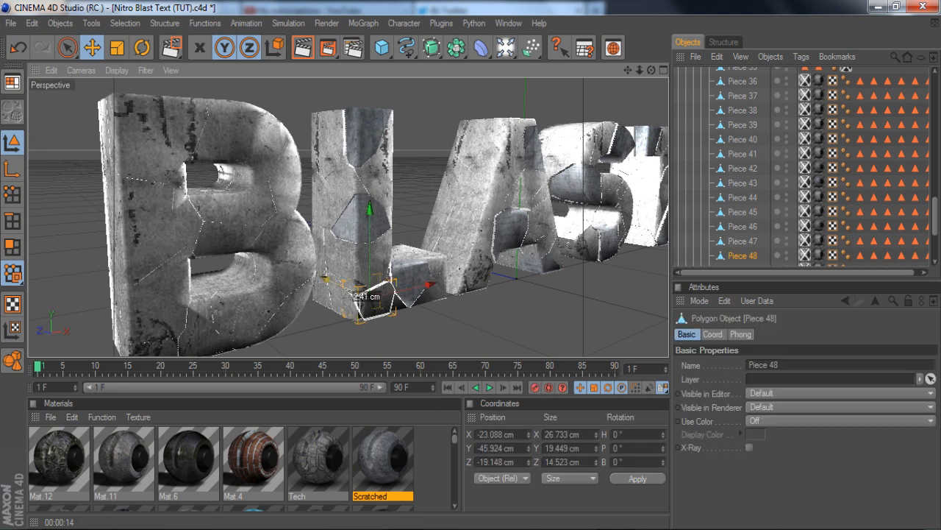
left_click_drag(382, 460, 825, 255)
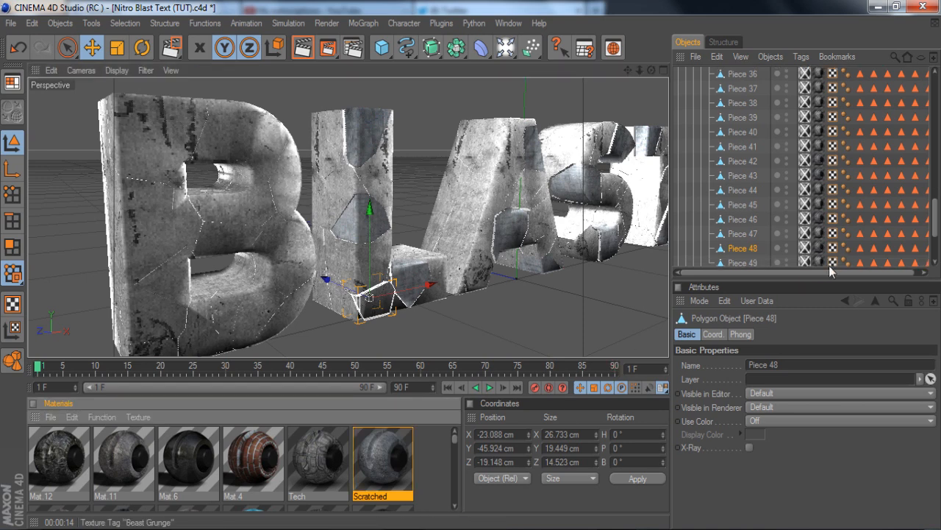
Collapse the NitroBlast l hierarchy and expand NitroBlast b down to its dynamic pieces, with the B in view.
scroll(757, 103, "up", 15)
left_click(702, 123)
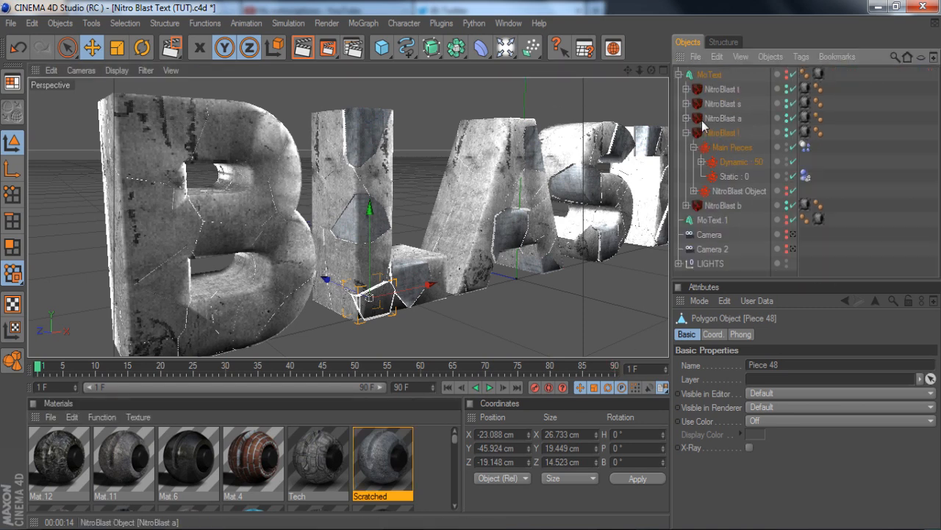
left_click(695, 148)
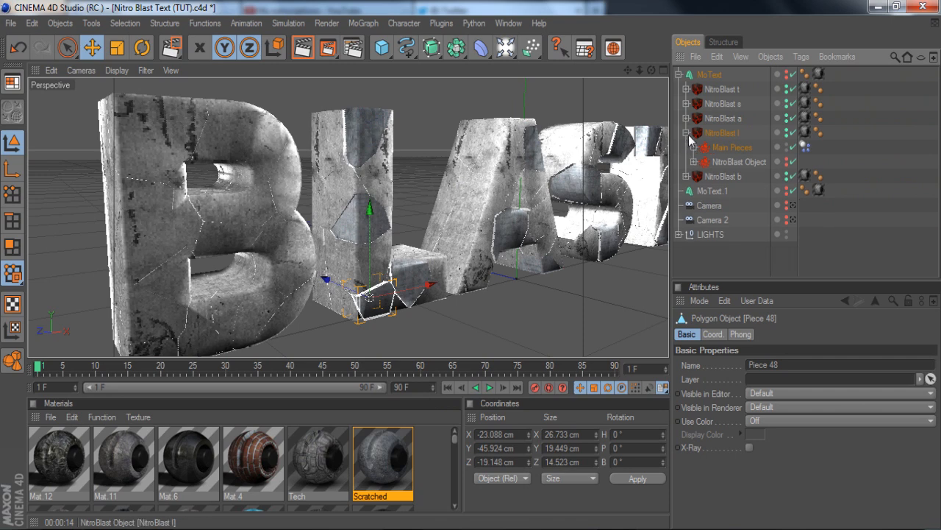
left_click(687, 132)
left_click(719, 147)
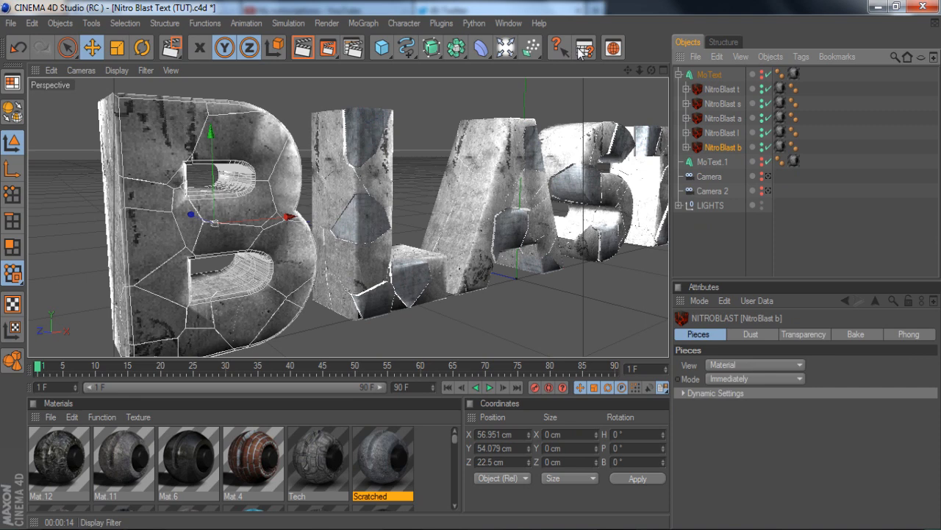
left_click_drag(629, 70, 727, 71)
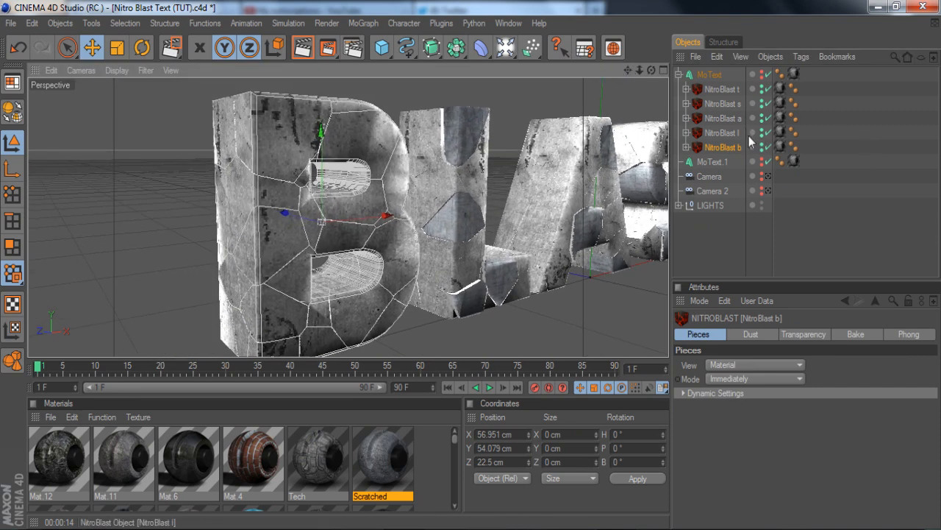
left_click(686, 147)
left_click(694, 162)
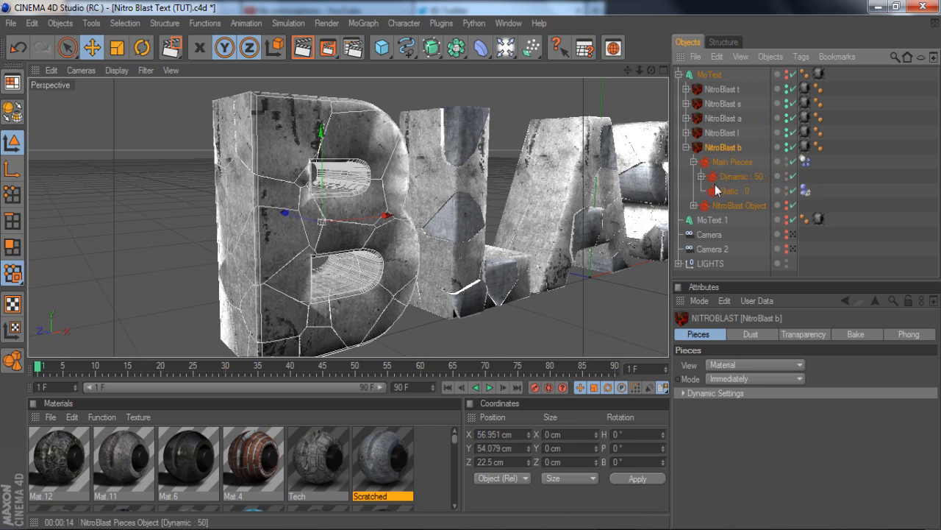
left_click(700, 177)
scroll(735, 176, "down", 3)
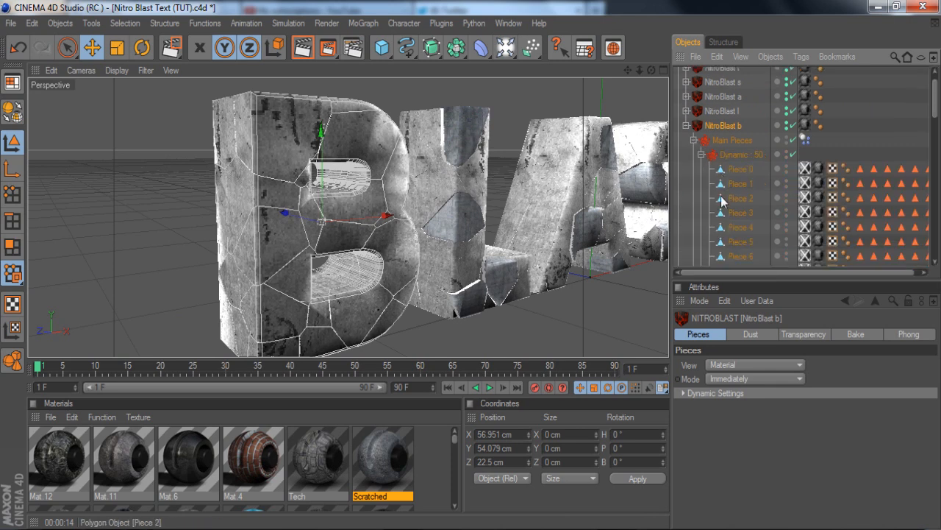
Shift the fragment in the middle of the B's stem, Piece 48, slightly along Z and assign it the Scratched material.
left_click(276, 249)
left_click_drag(249, 233, 249, 234)
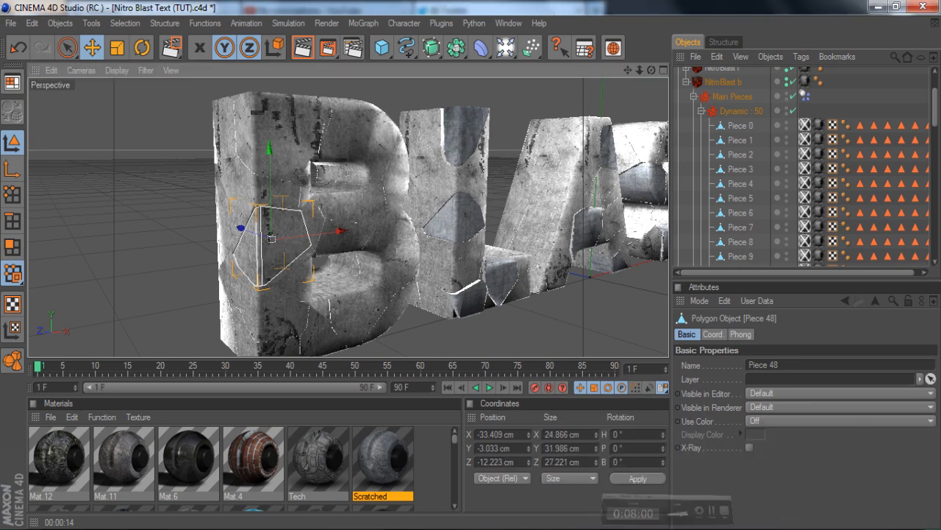
left_click_drag(379, 466, 400, 462)
scroll(815, 218, "down", 5)
scroll(815, 218, "up", 1)
scroll(815, 219, "down", 6)
scroll(814, 221, "down", 5)
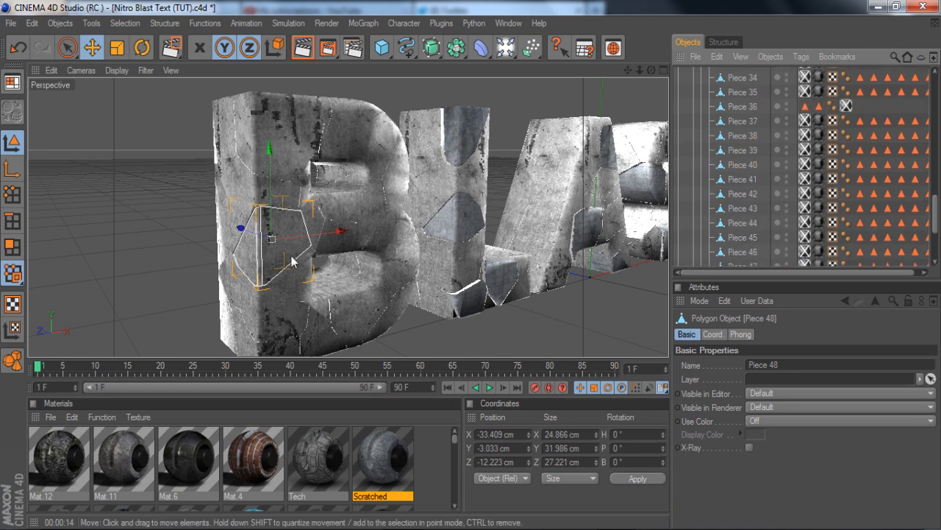
scroll(784, 206, "up", 16)
scroll(784, 204, "up", 5)
scroll(784, 205, "down", 15)
scroll(784, 206, "down", 8)
left_click_drag(377, 461, 818, 192)
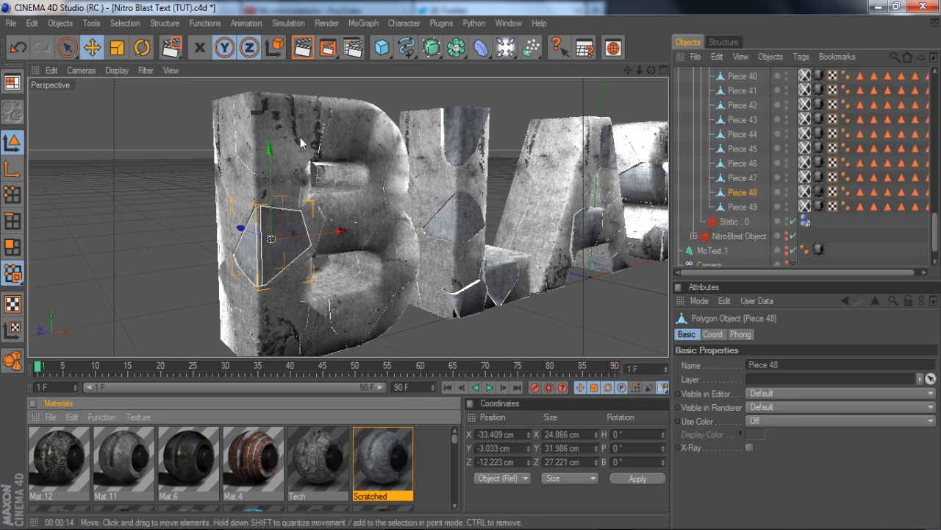
Shift the front fragments on the B's upper and lower bowls along Z and assign both the Scratched material.
left_click(360, 136)
left_click_drag(316, 145, 303, 147)
left_click_drag(623, 285, 825, 154)
left_click(342, 323)
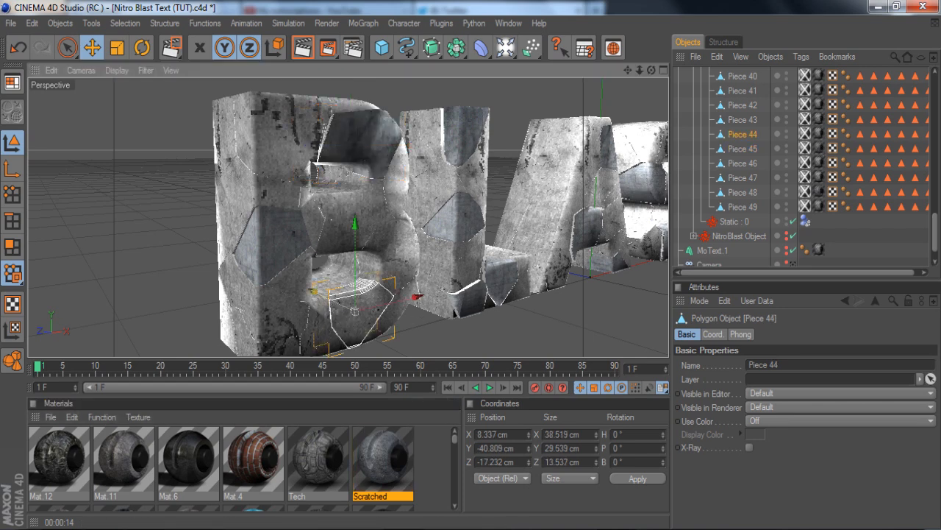
left_click_drag(375, 465, 824, 135)
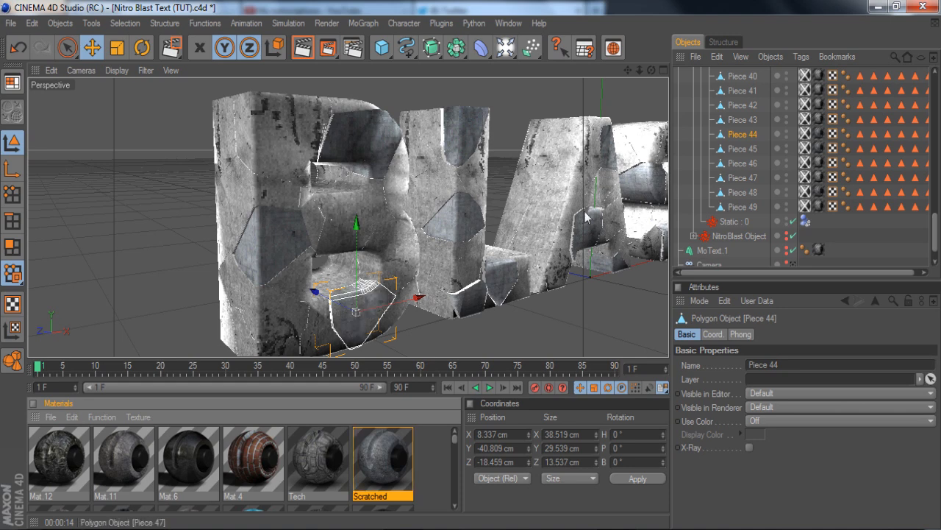
Pull the fragment at the base of the B's stem forward about 1.3 cm along Z and assign it the Scratched material.
left_click(292, 322)
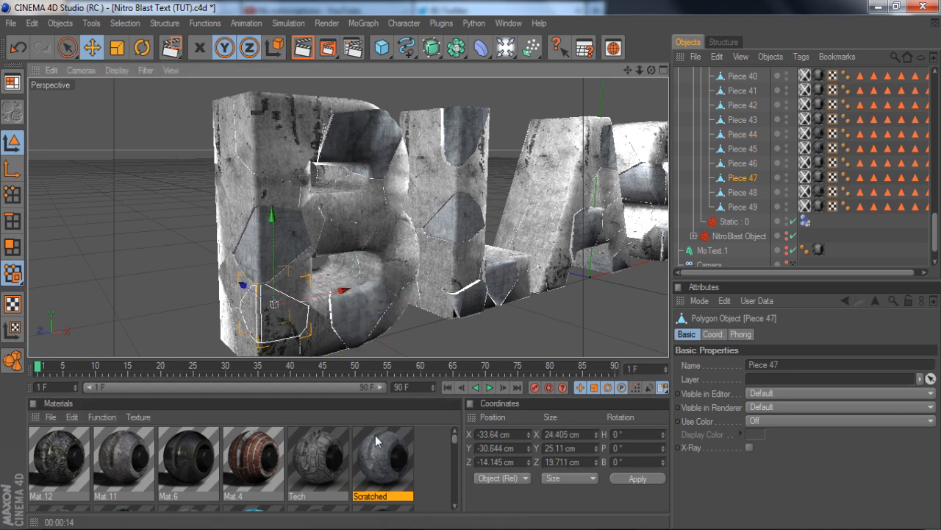
left_click_drag(243, 285, 245, 286)
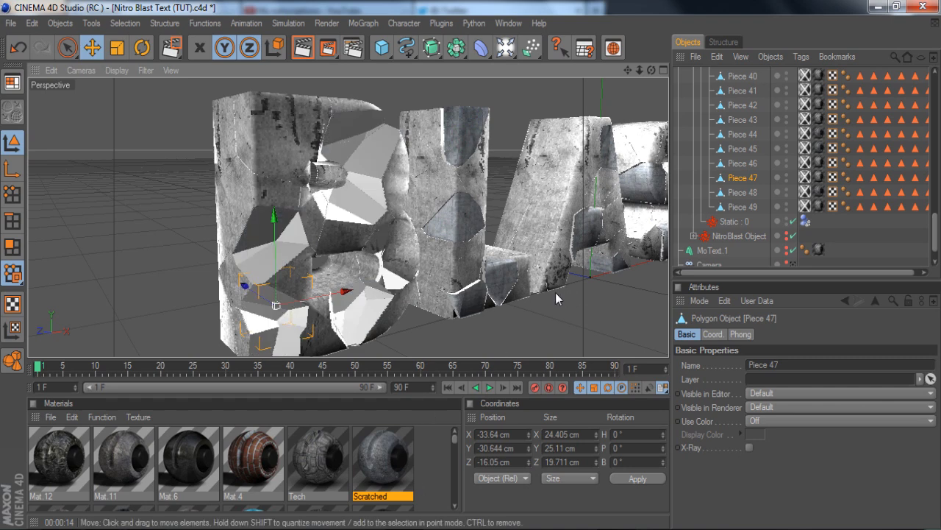
key("ctrl+z")
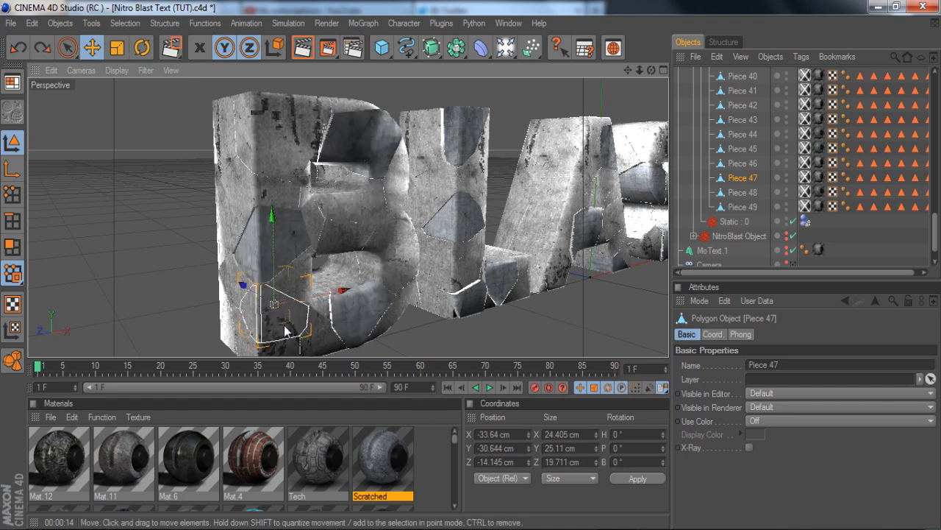
left_click_drag(248, 294, 250, 295)
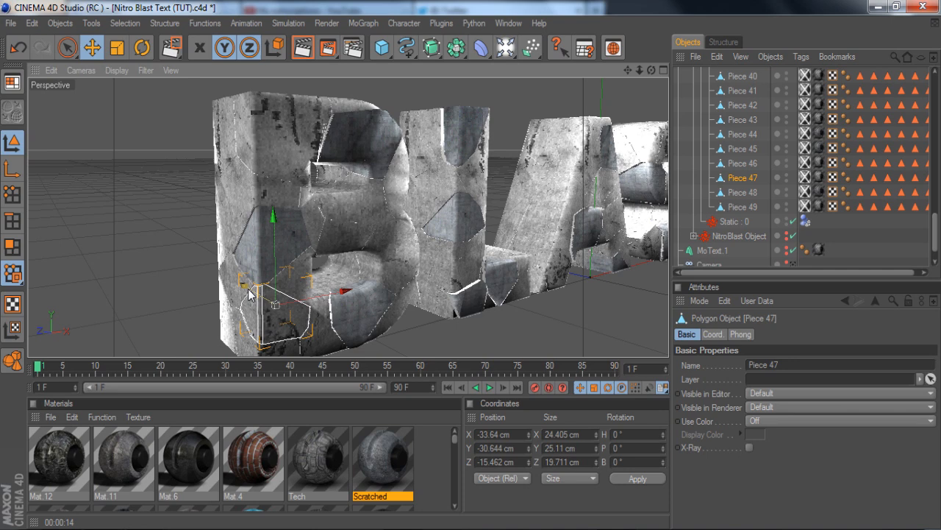
left_click_drag(398, 457, 818, 178)
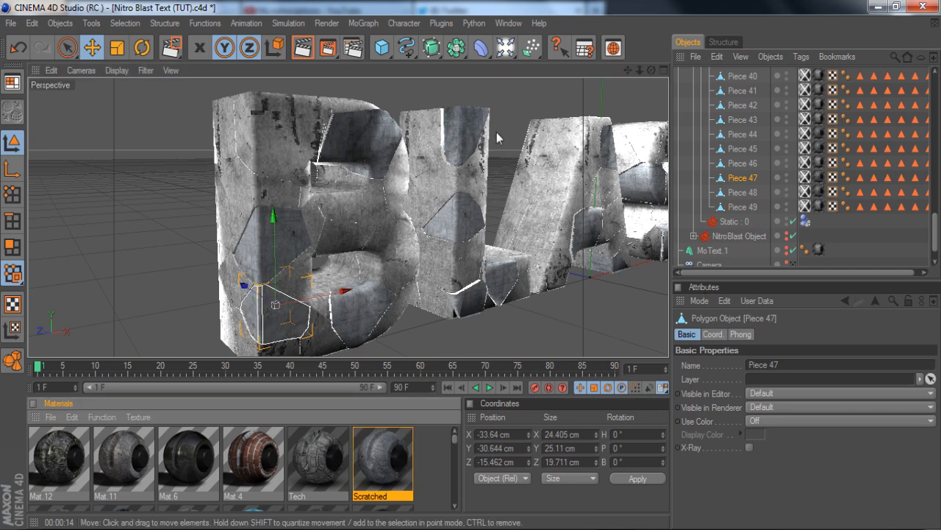
Collapse the NitroBlast b and MoText hierarchies and look through the first Camera.
scroll(759, 101, "up", 2)
scroll(759, 101, "up", 10)
left_click(695, 162)
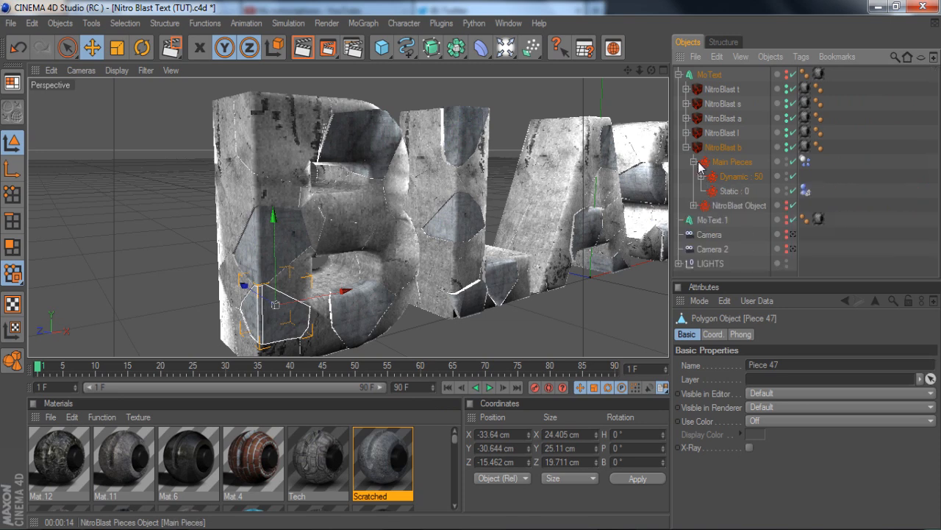
left_click(694, 161)
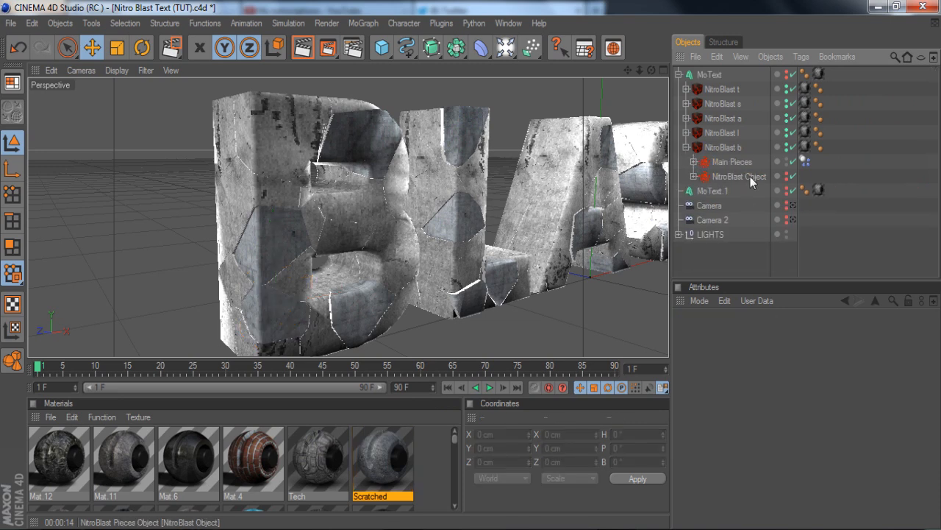
left_click(686, 147)
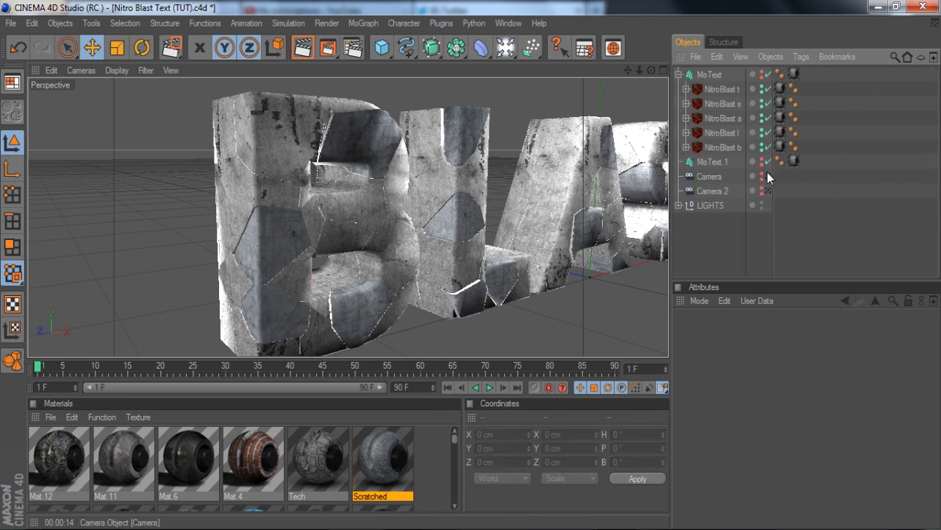
left_click(767, 177)
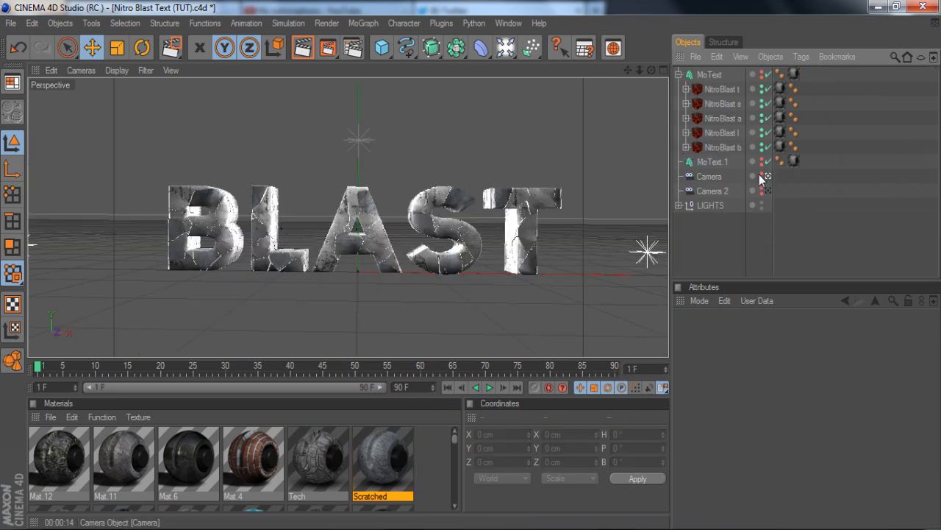
left_click(679, 74)
Duplicate the unfractured MoText.1 object, keeping the original in the scene.
left_click(707, 89)
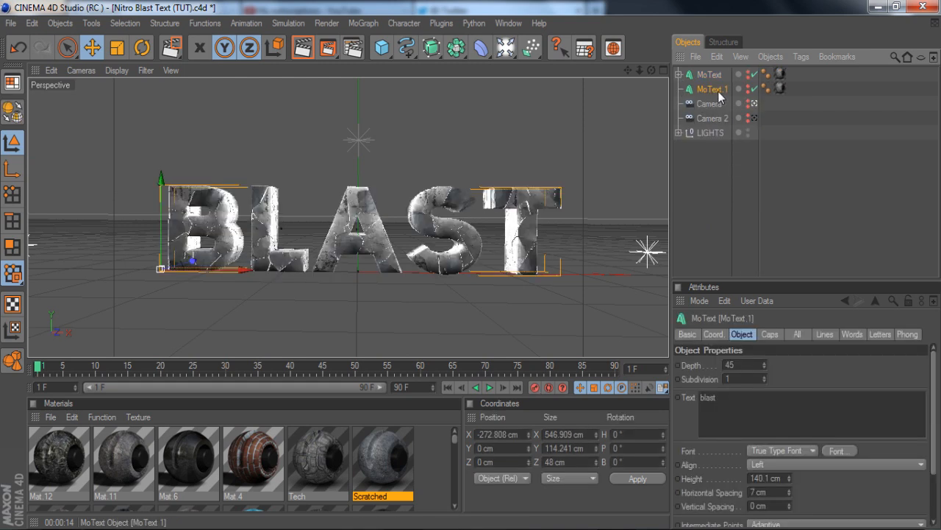
key("Delete")
key("ctrl+z")
key("ctrl+c")
key("ctrl+v")
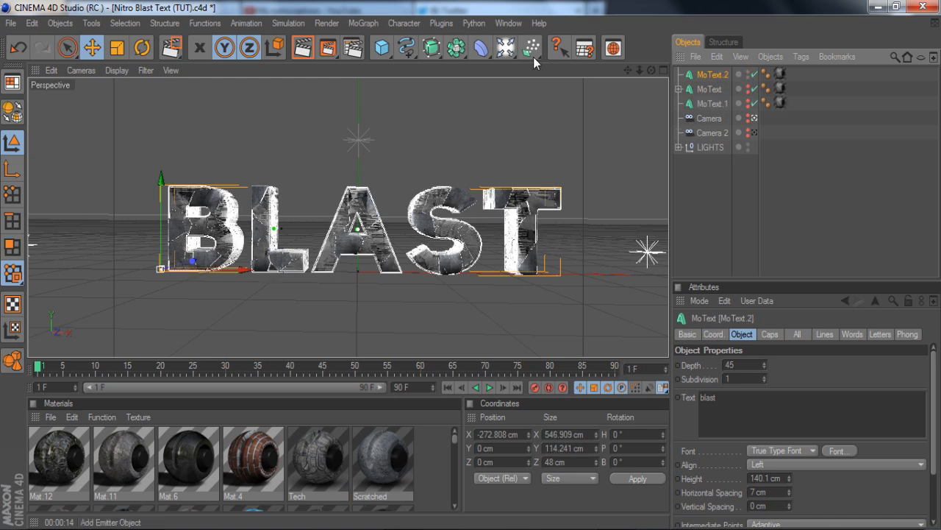
Add a Greebler object and nest the duplicated text, MoText.2, inside it.
left_click(442, 24)
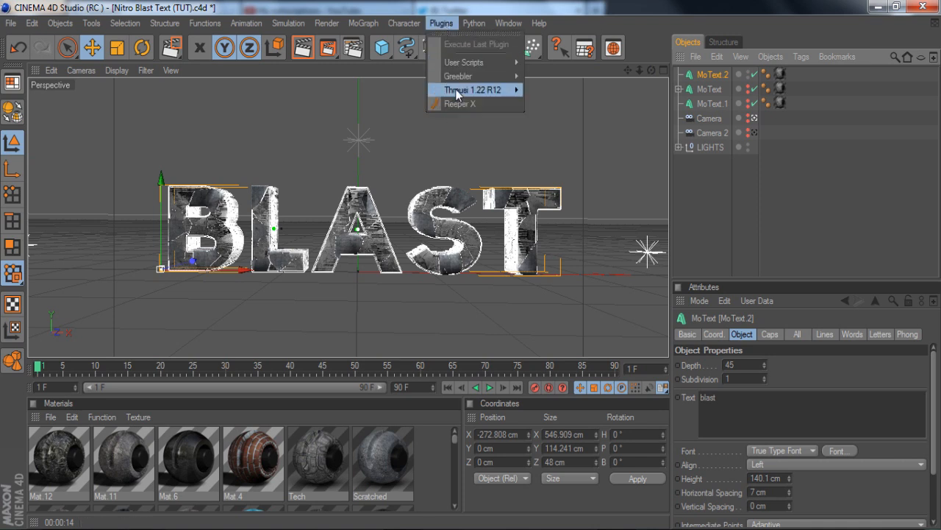
mouse_move(459, 76)
left_click(553, 76)
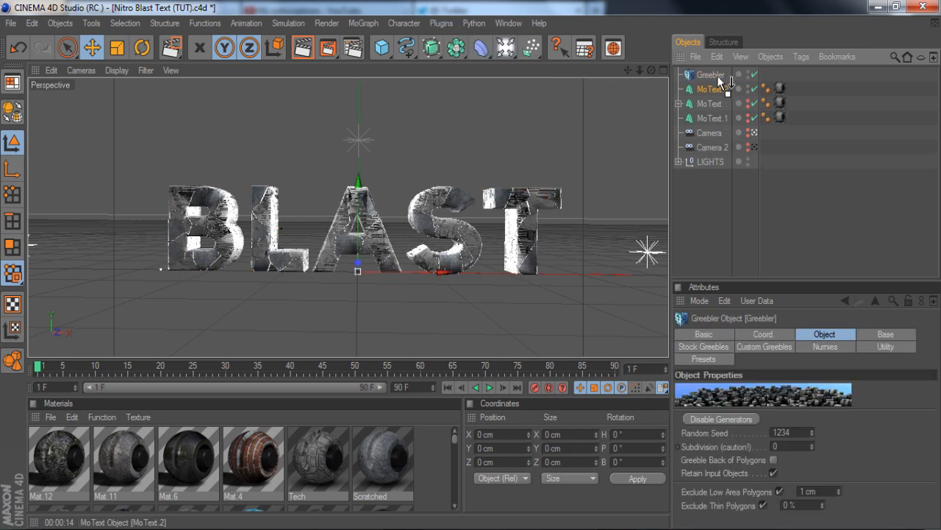
left_click_drag(718, 76, 714, 75)
left_click(711, 74)
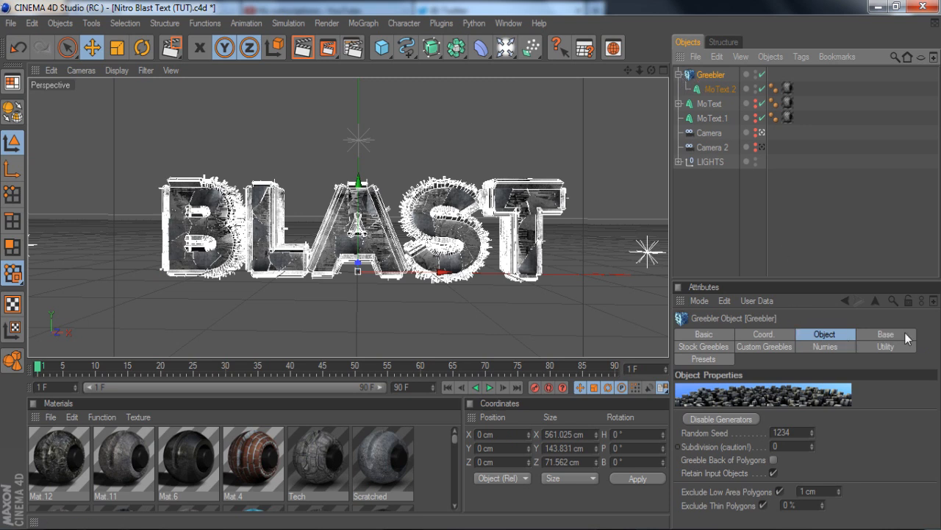
Set the Greebler base's minimum and maximum height to 0 cm and its minimum and maximum bevel to 0 %.
left_click(887, 335)
double_click(798, 461)
type("0")
double_click(859, 458)
type("0")
double_click(856, 474)
type("0")
double_click(784, 474)
type("0")
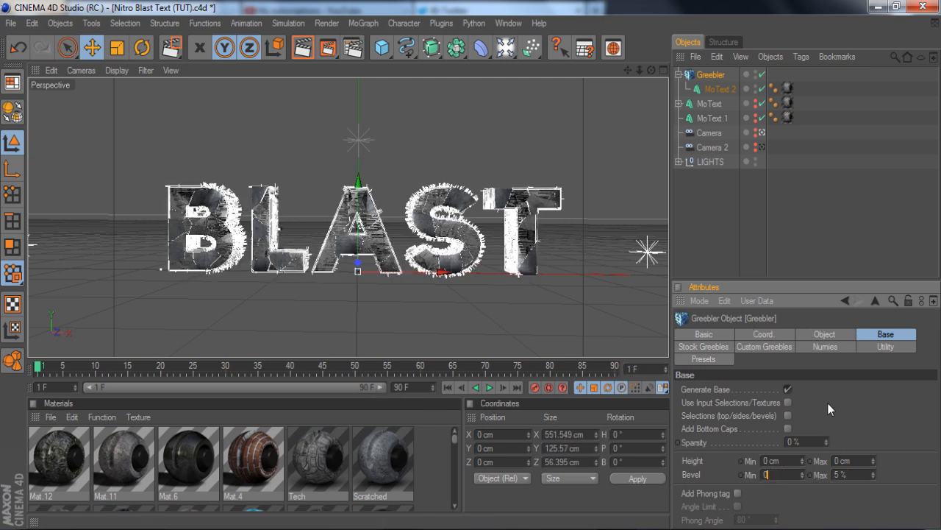
left_click(831, 334)
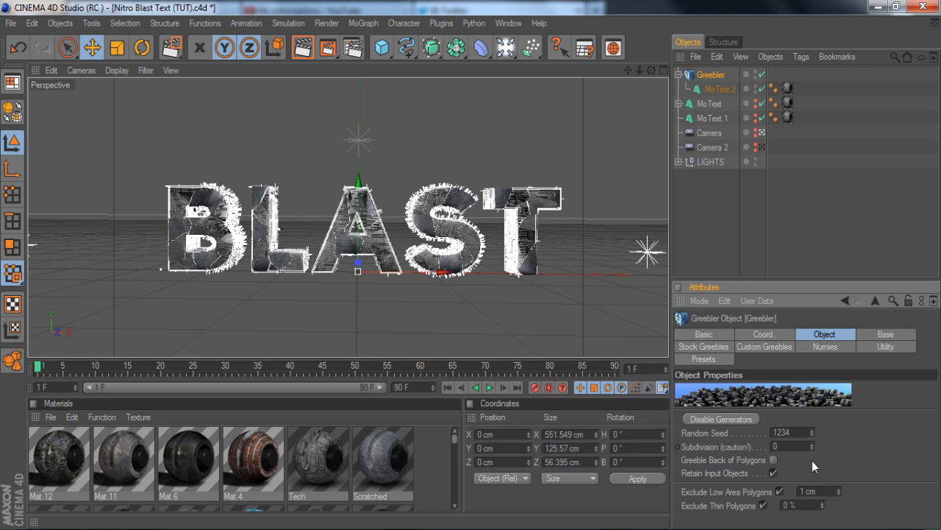
left_click(875, 335)
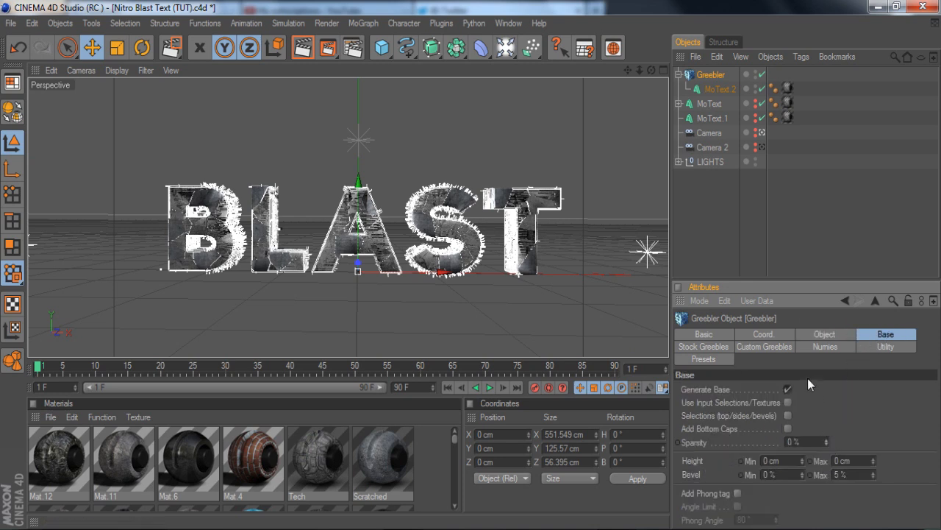
left_click_drag(863, 473, 478, 436)
type("0")
Set the Greebler's random seed to 1225 and its Exclude Low Area Polygons value to 0 cm.
left_click(839, 337)
left_click(813, 435)
left_click(812, 435)
left_click(812, 435)
left_click(813, 435)
left_click(812, 433)
left_click(813, 434)
left_click(813, 434)
left_click(812, 433)
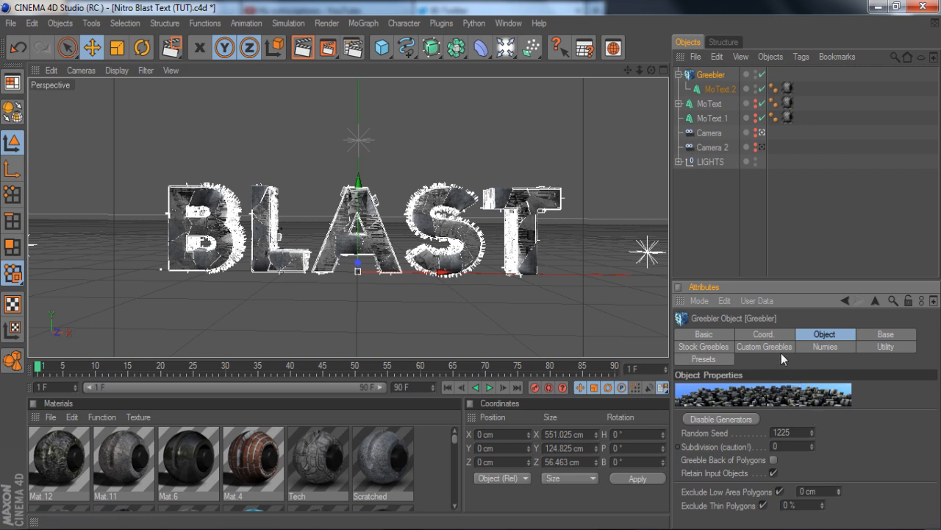
Look through the Greebler's basic, stock greebles, custom greebles and base settings.
left_click(704, 334)
left_click(704, 346)
left_click(751, 346)
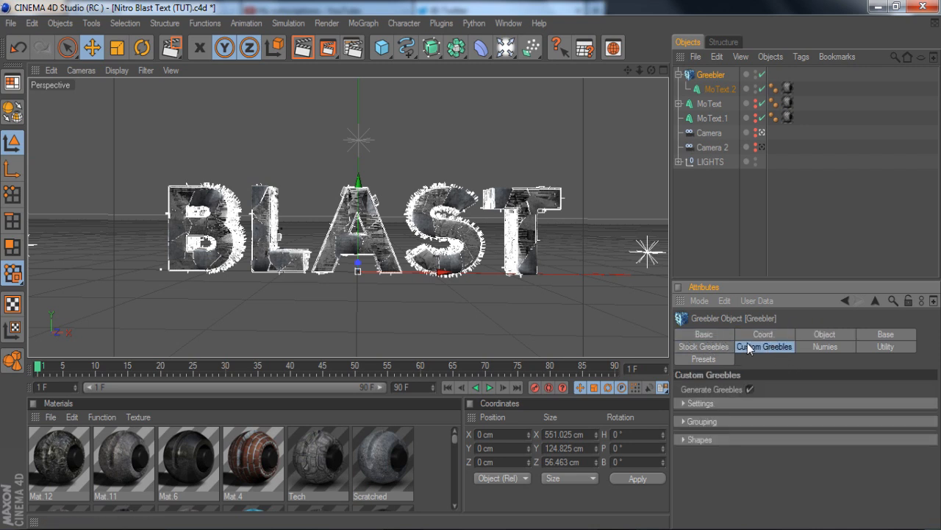
left_click(882, 334)
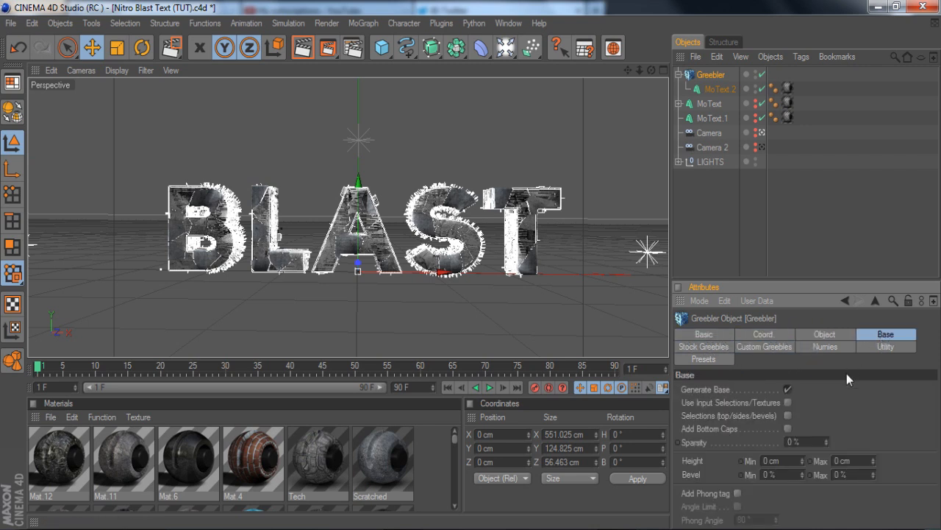
left_click(788, 390)
Check the render settings and render the Camera view to preview the greebled text.
left_click(302, 47)
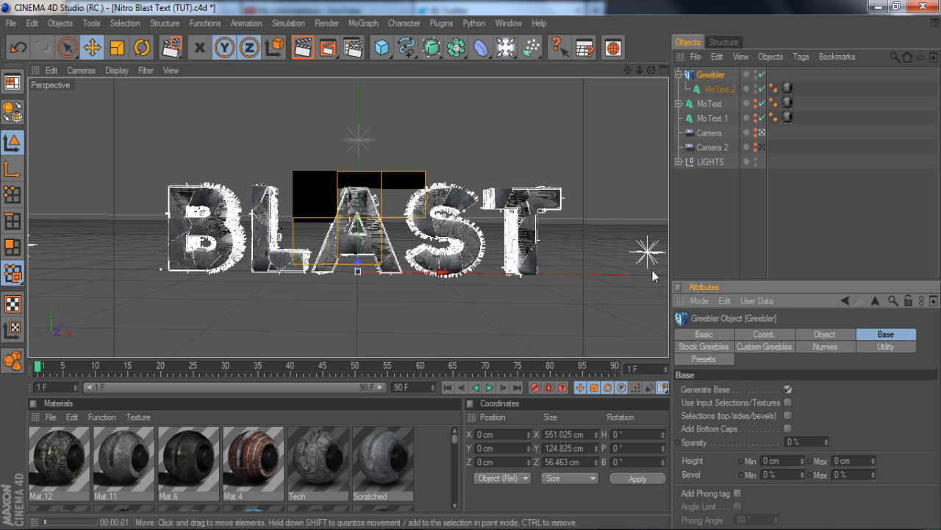
left_click(354, 48)
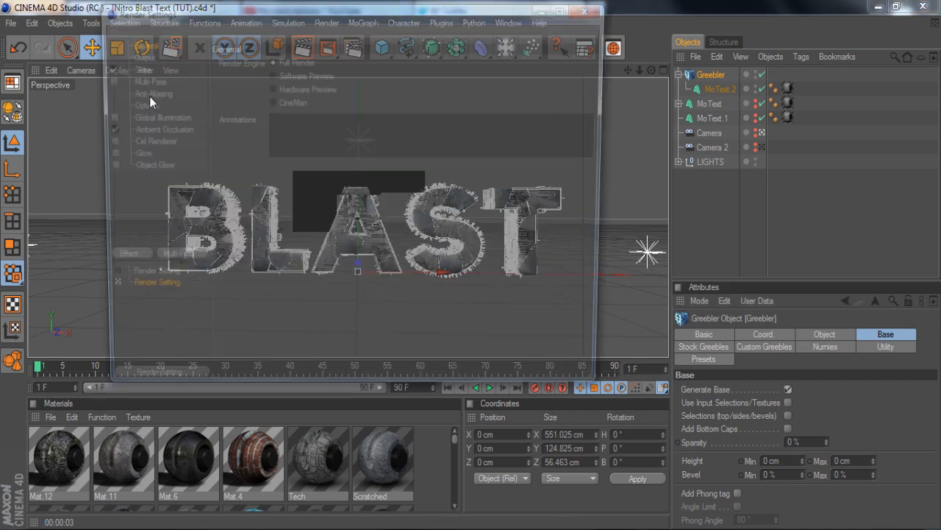
left_click(633, 26)
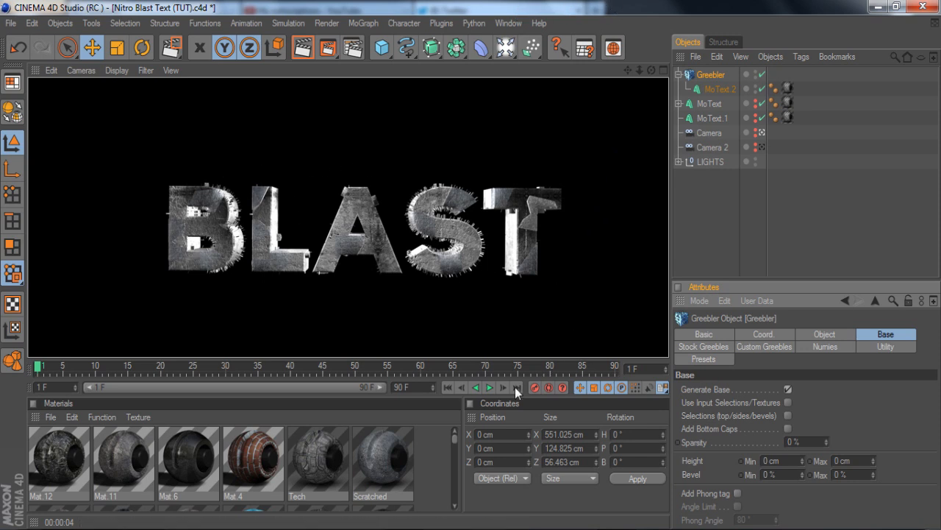
Remove the Greebler object from the scene while keeping MoText.2 as a standalone, enabled text object.
key("Delete")
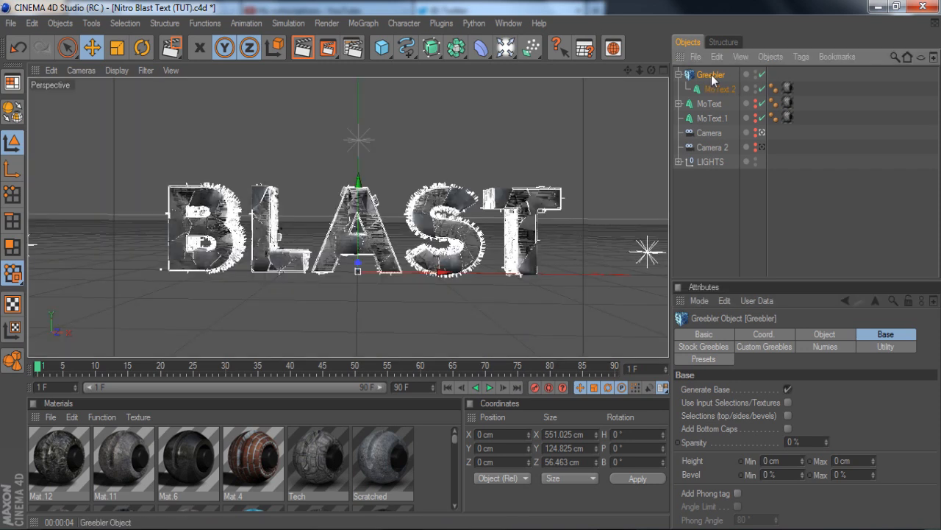
key("ctrl+v")
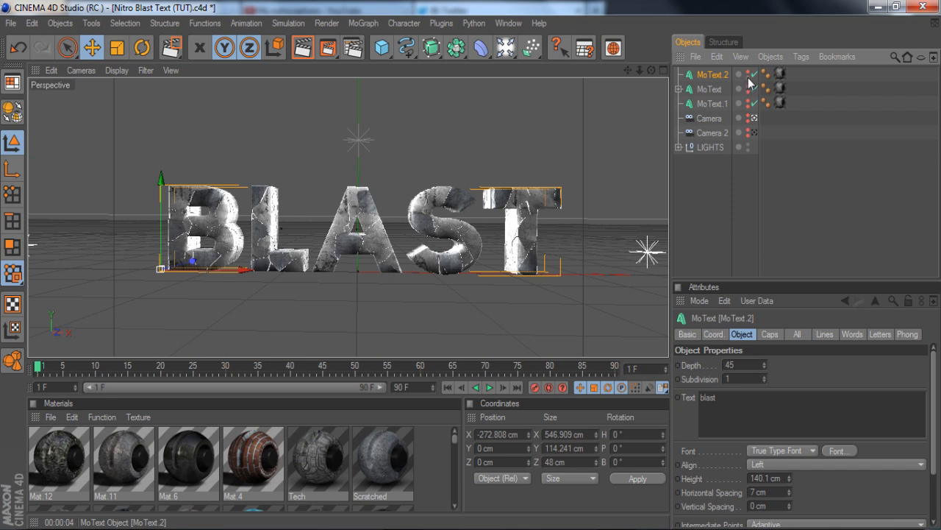
left_click(754, 74)
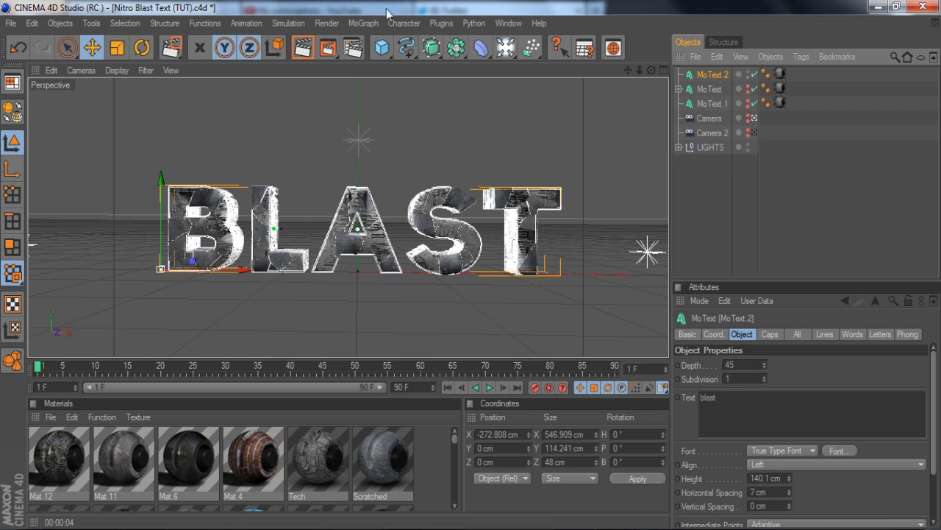
Break MoText.2 into 32 random pieces per letter with Thrausi and remove the Dynamics Body tags from the five letter objects.
left_click(478, 29)
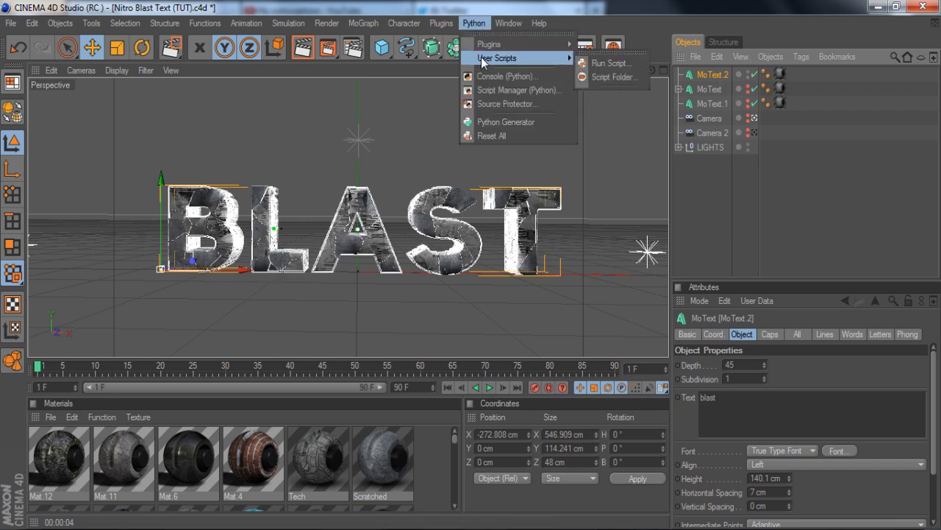
mouse_move(465, 81)
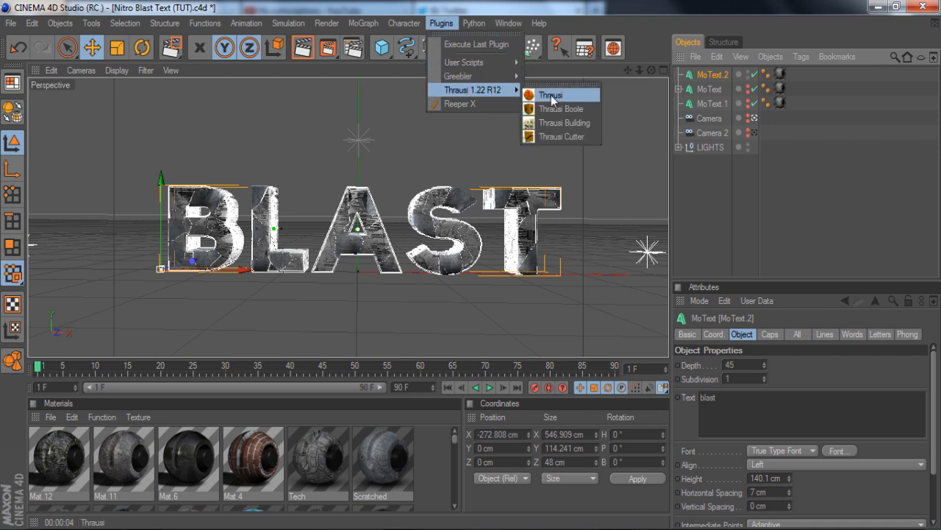
left_click(544, 94)
type("32")
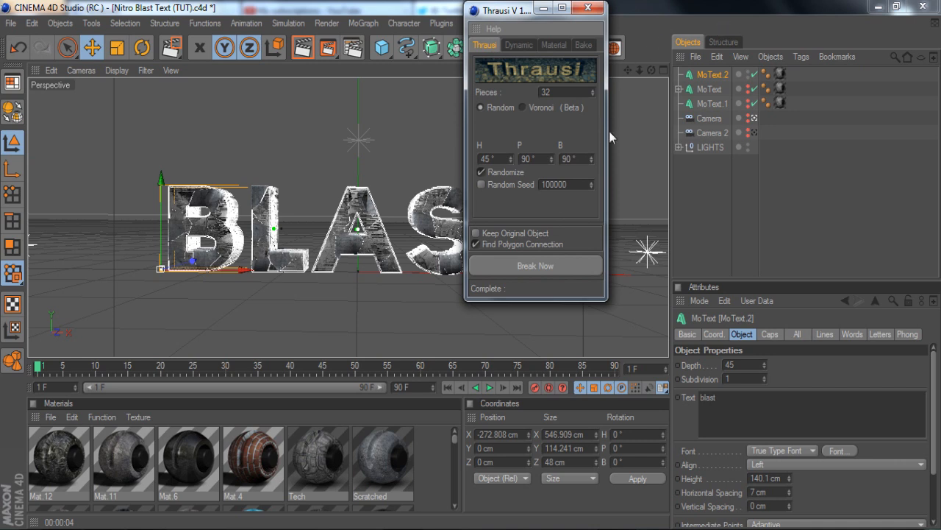
left_click(546, 266)
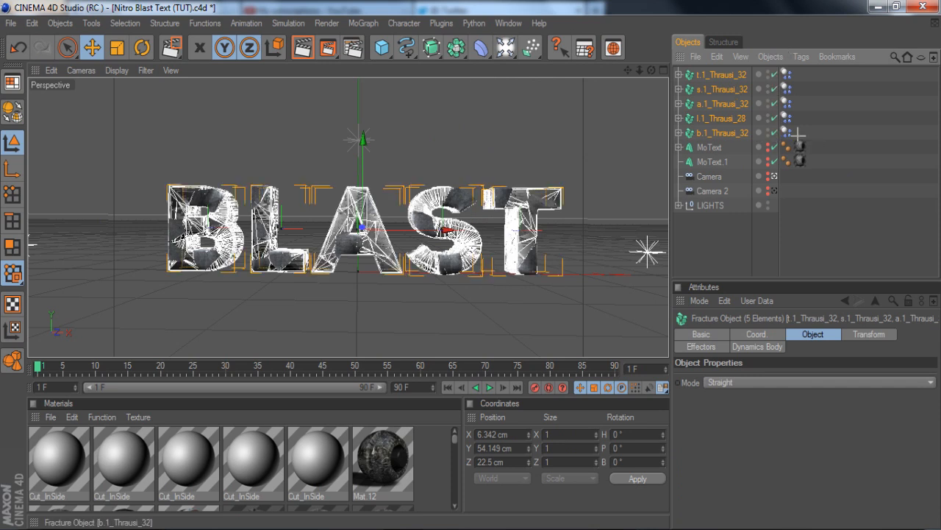
left_click_drag(776, 64, 799, 137)
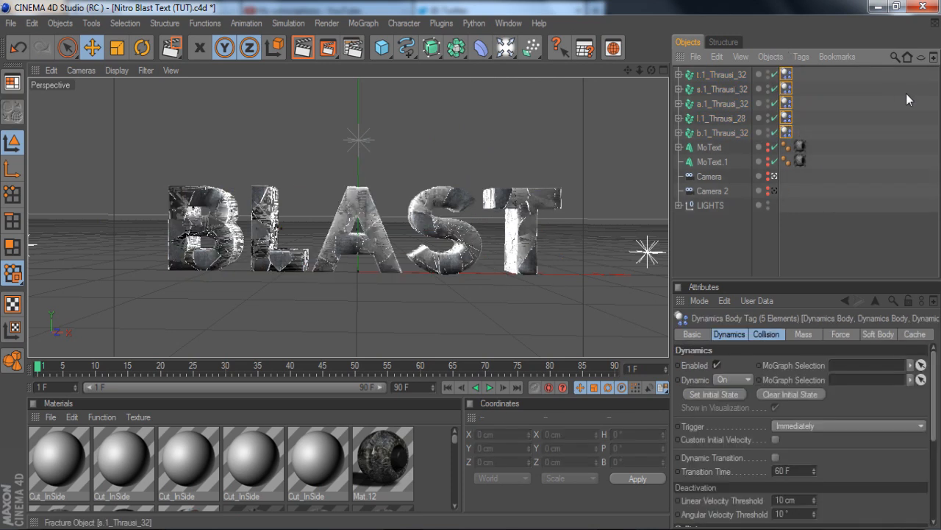
key("Delete")
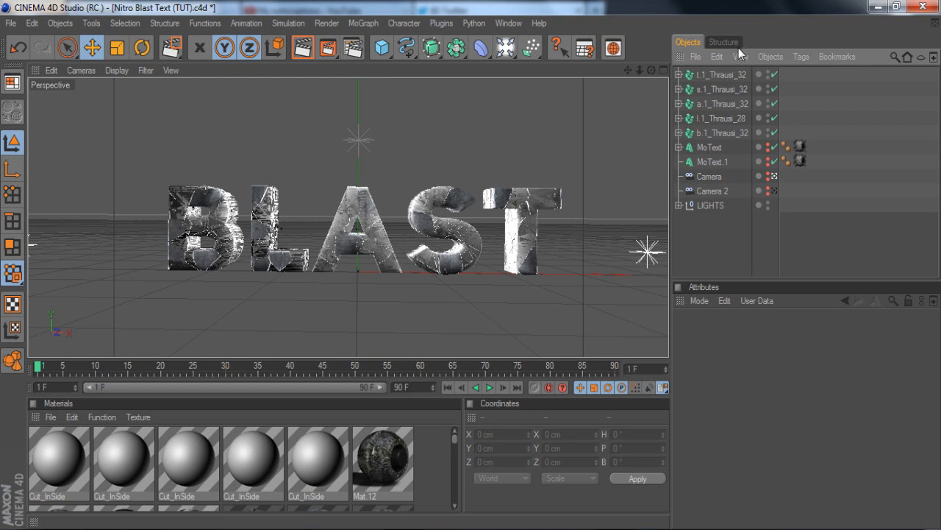
Try to group the five Thrausi letter objects under a new MoGraph Fracture object.
left_click(727, 75)
left_click(727, 133, "shift")
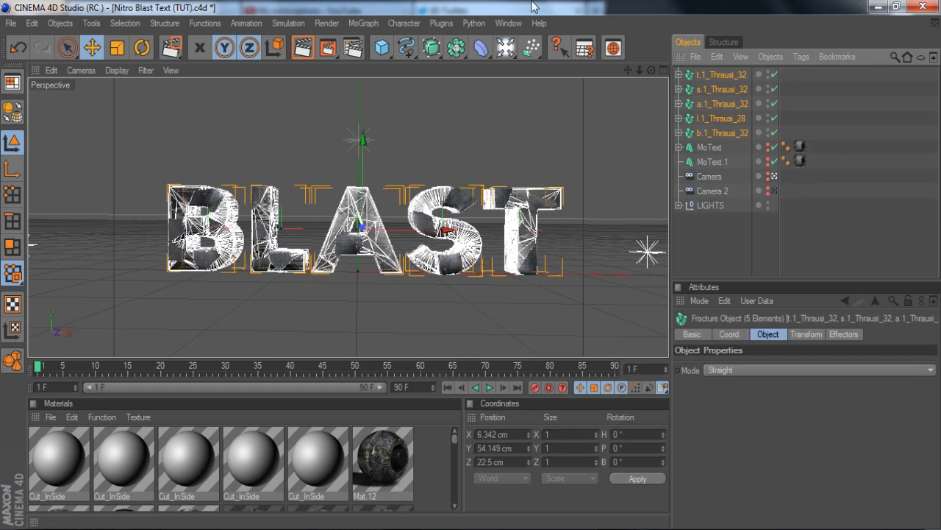
left_click(363, 23)
mouse_move(397, 44)
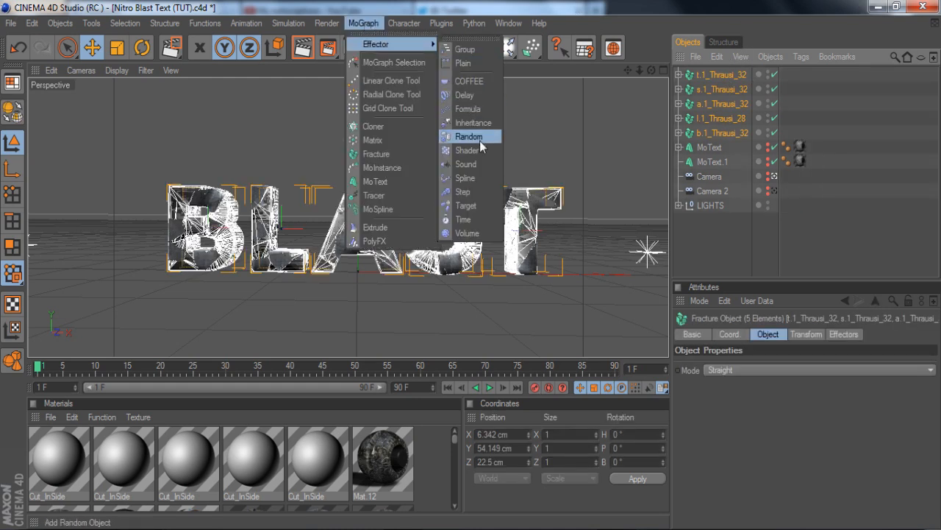
left_click(379, 153)
left_click(713, 89)
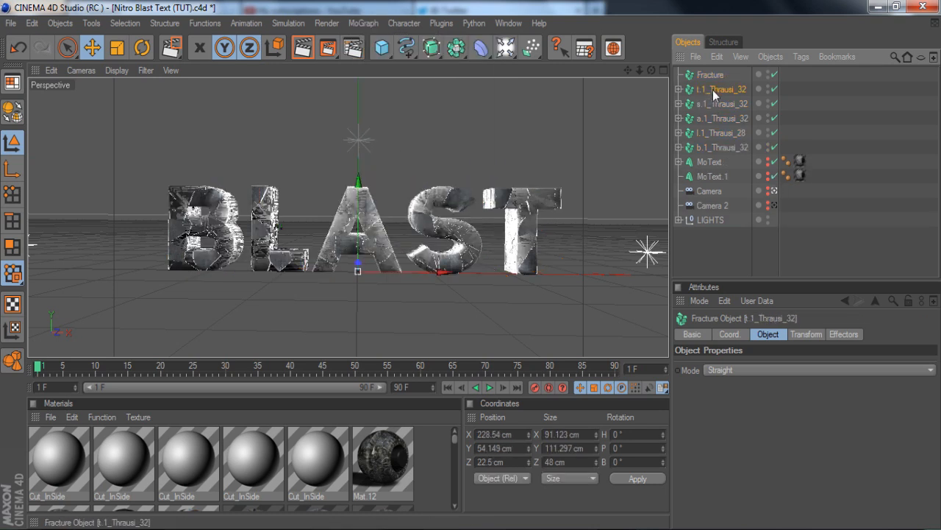
left_click(731, 148, "shift")
left_click_drag(718, 91, 711, 75)
Look through the Fracture object's transform, effectors and mode settings, leaving the mode on Straight.
left_click(710, 75)
left_click(803, 335)
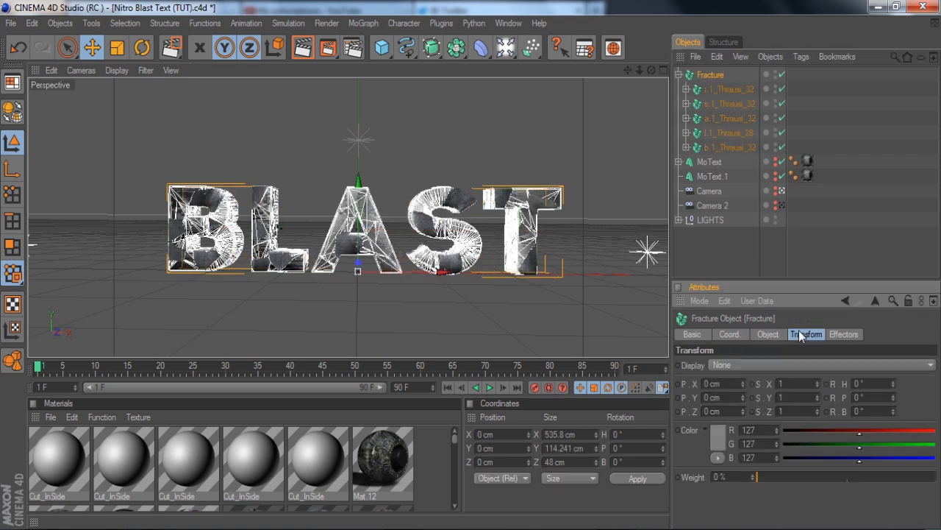
left_click(846, 335)
left_click(783, 335)
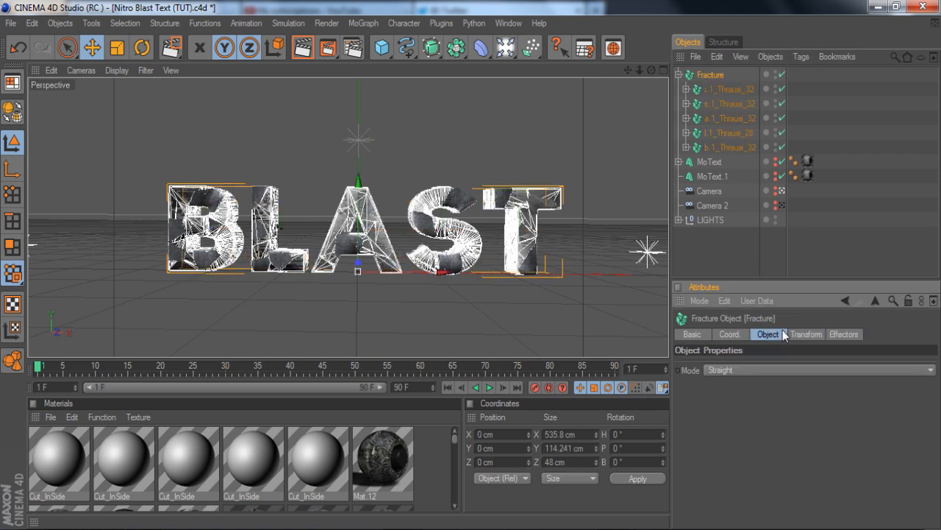
left_click(766, 368)
left_click(763, 384)
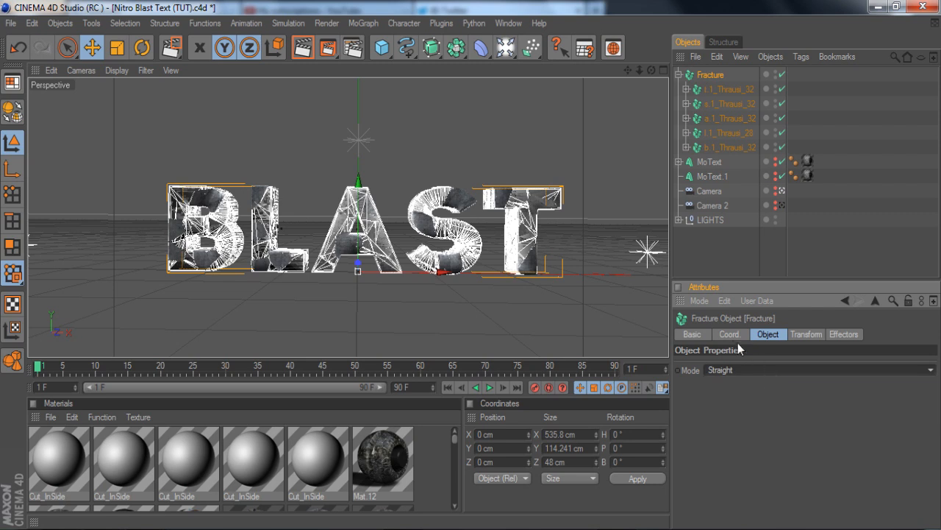
Move the five Thrausi letter objects out of the Fracture object and delete the empty Fracture.
left_click(706, 92)
left_click(728, 147, "shift")
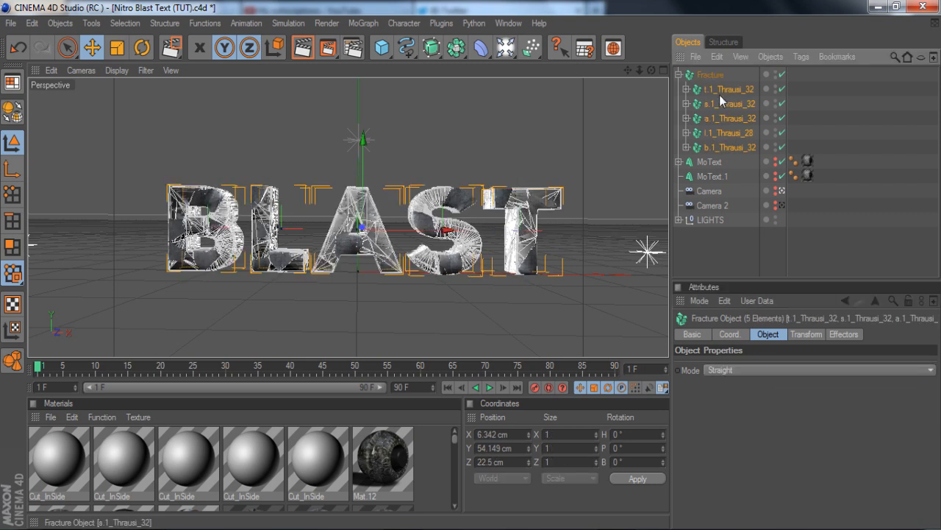
left_click_drag(720, 90, 711, 154)
left_click(702, 75)
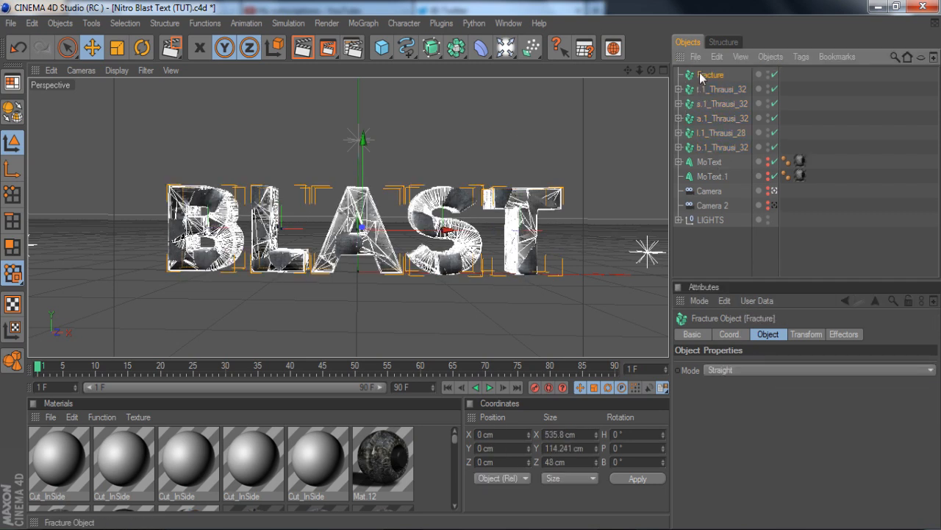
key("Delete")
Apply a MoGraph Random effector to all five Thrausi letter objects.
left_click(715, 77)
left_click(713, 132, "shift")
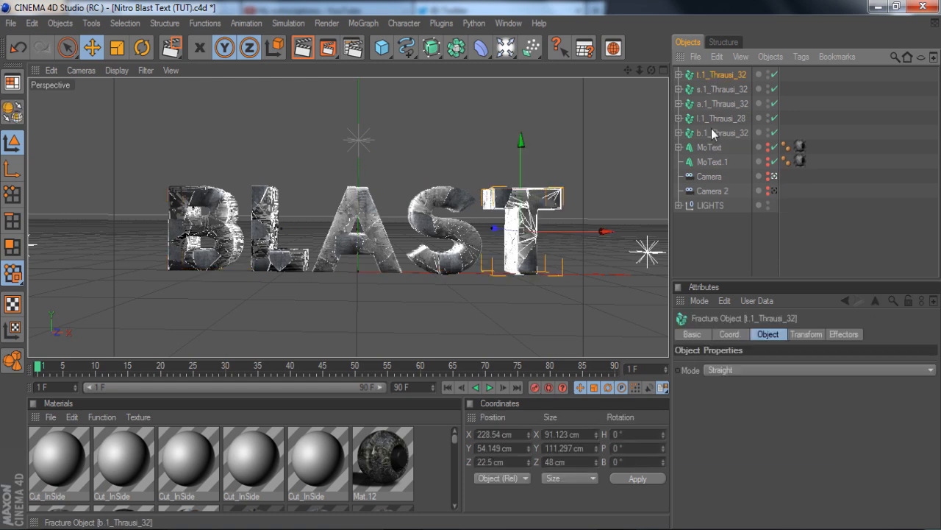
left_click(362, 23)
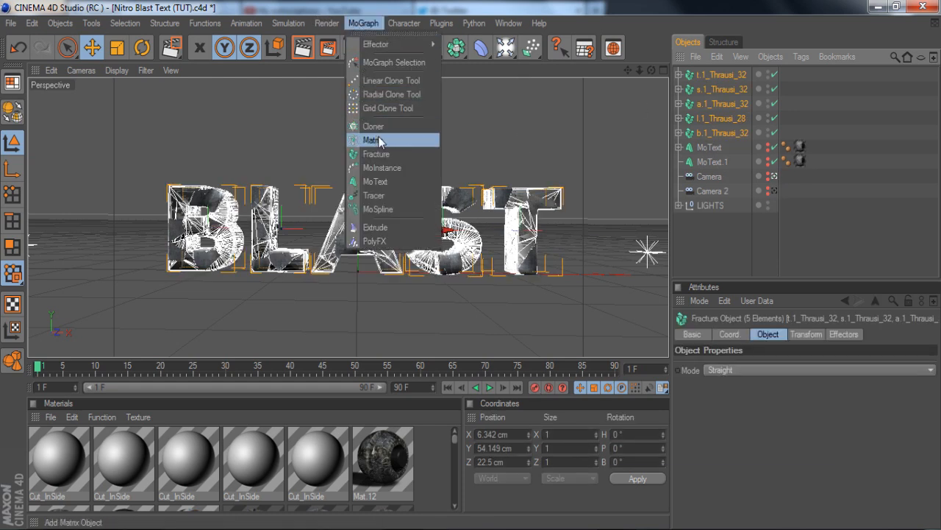
mouse_move(394, 44)
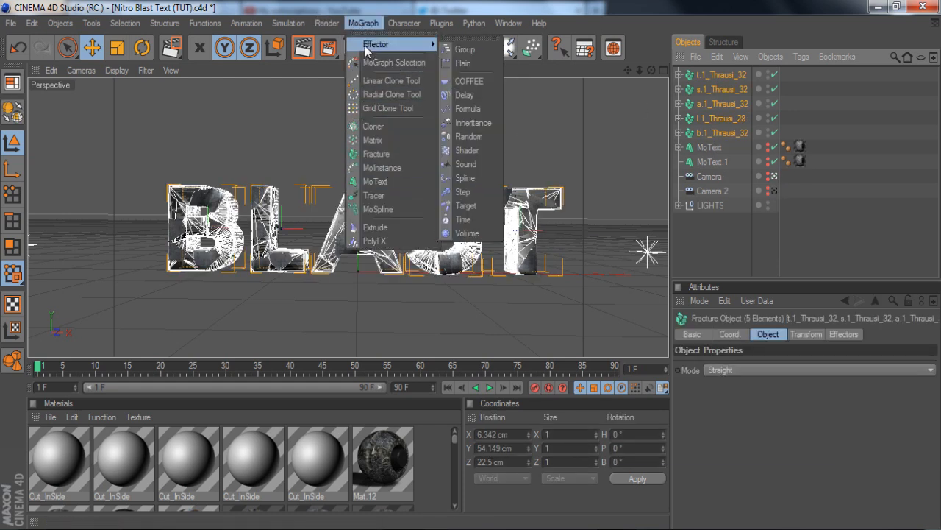
left_click(474, 139)
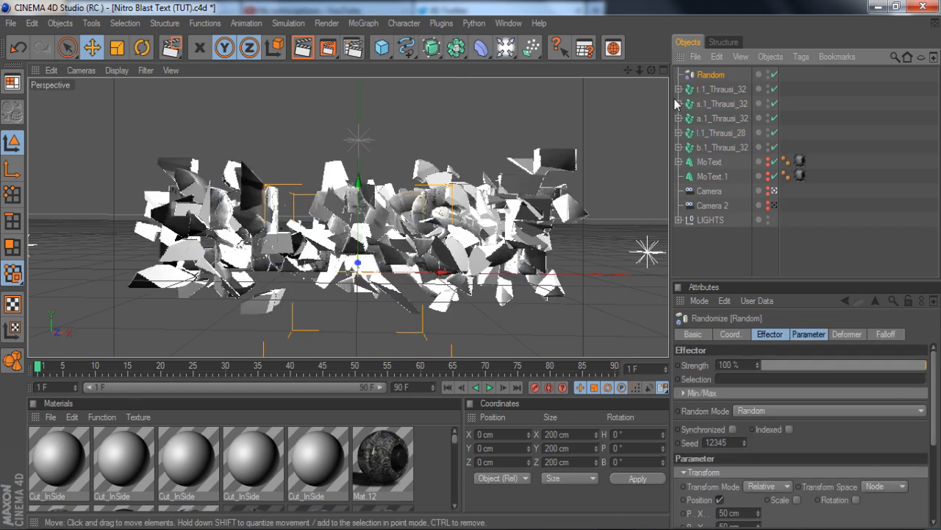
Nest the five Thrausi letter objects under the Random effector.
left_click(710, 87)
left_click(722, 145, "shift")
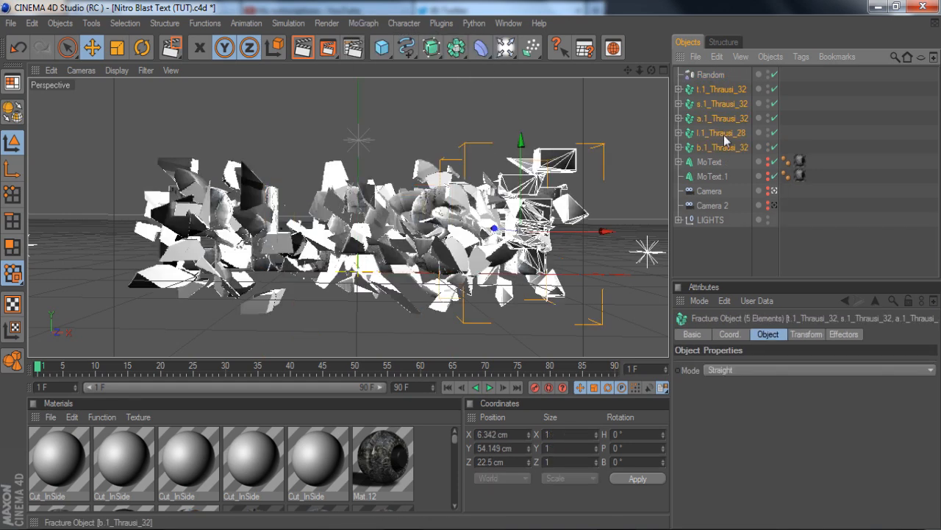
left_click_drag(716, 86, 710, 73)
Reduce the Random effector's strength to 20 % and check its deformer and falloff settings.
left_click(710, 74)
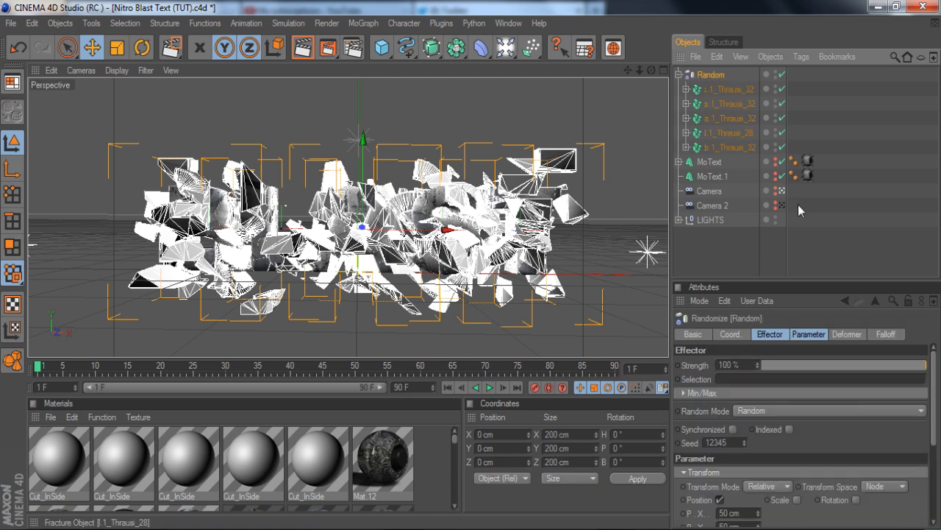
left_click_drag(809, 366, 794, 363)
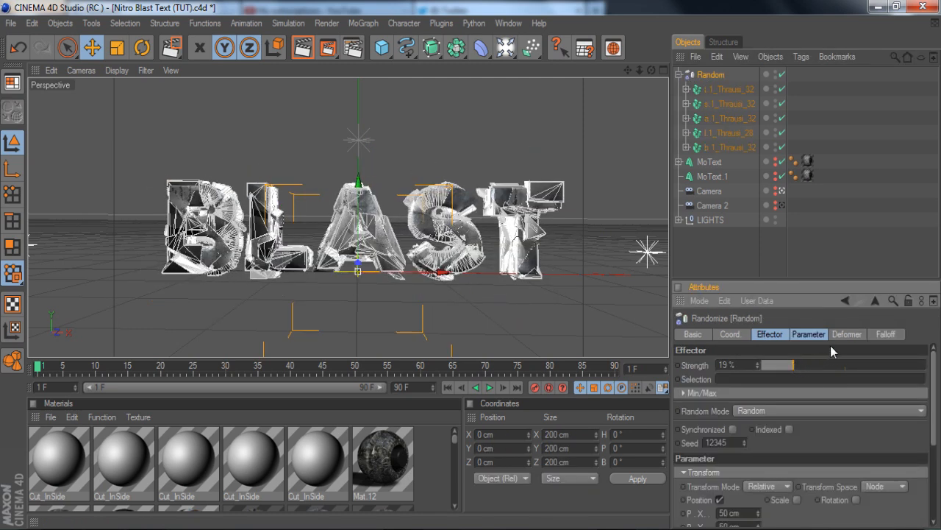
left_click(847, 334)
left_click(886, 334)
left_click_drag(813, 389, 796, 363)
left_click(770, 334)
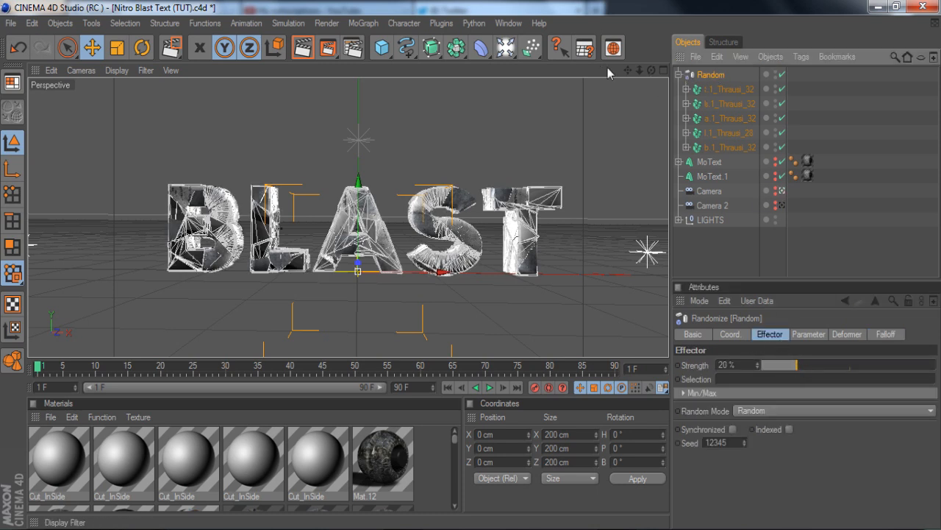
Move the Random effector with its letters to about 2.37 cm on Z and render the perspective view as a preview.
left_click(663, 70)
left_click(663, 71)
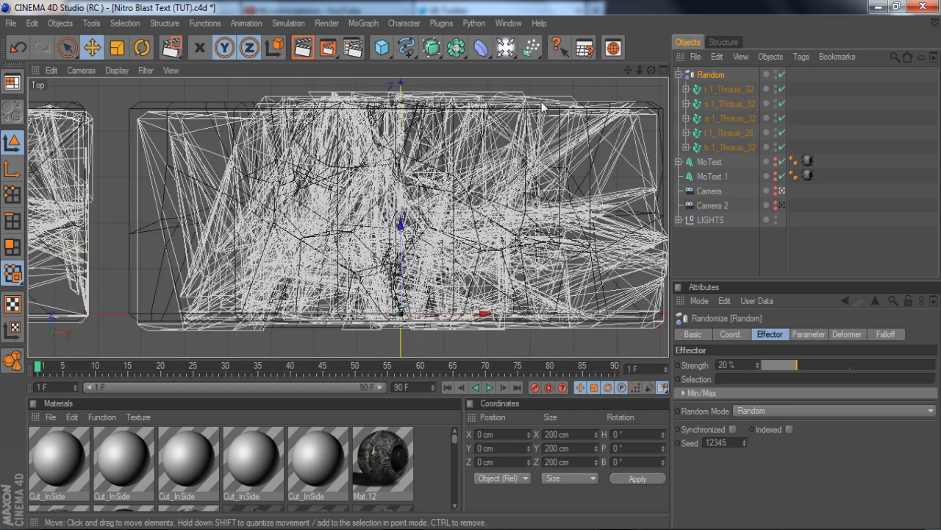
left_click(663, 71)
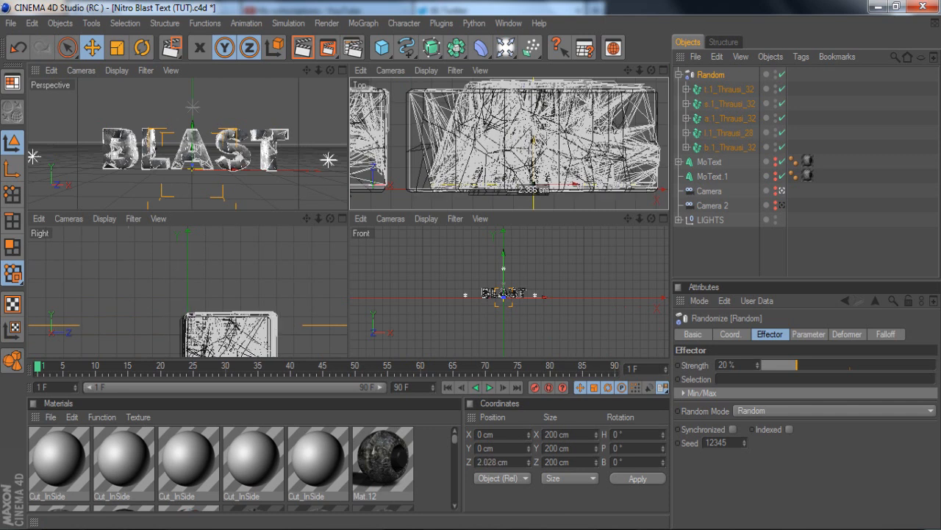
left_click(343, 70)
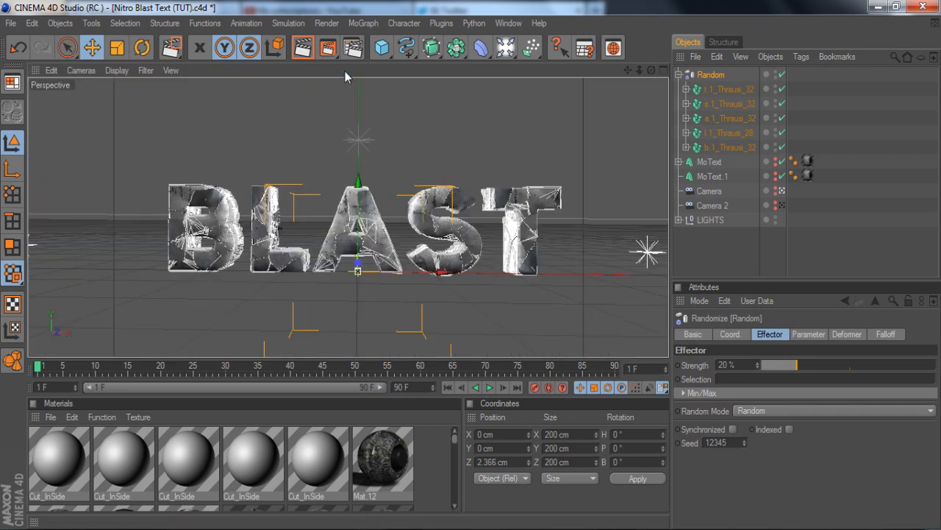
left_click(303, 47)
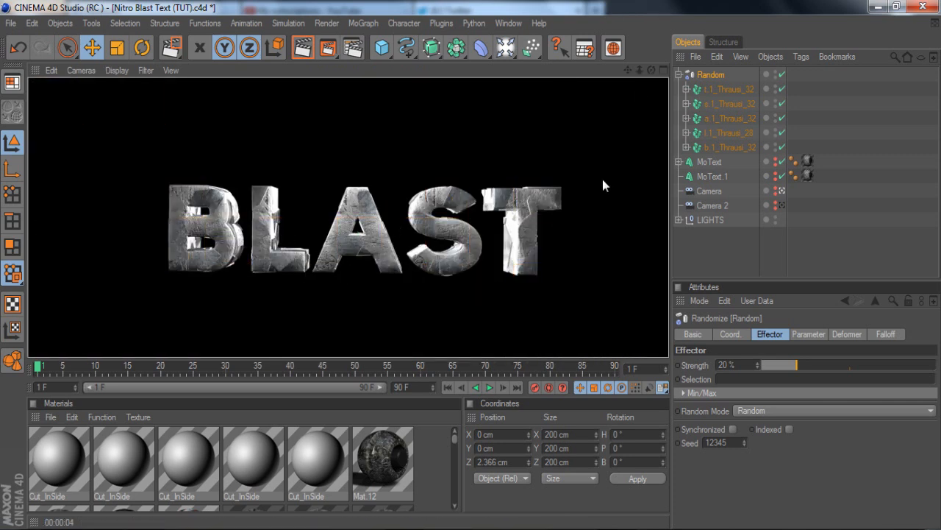
Set the Random effector's strength to 33 % and keep the effector selected.
left_click(804, 364)
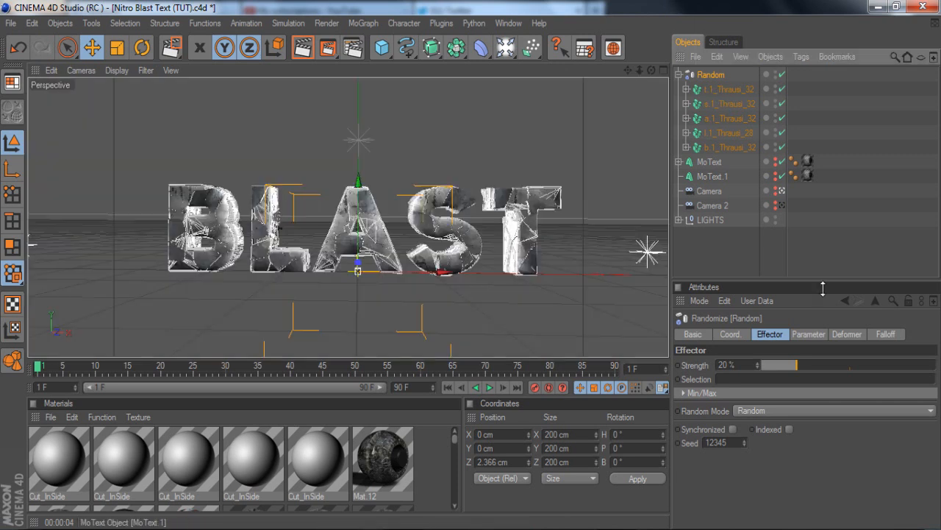
left_click_drag(804, 364, 818, 363)
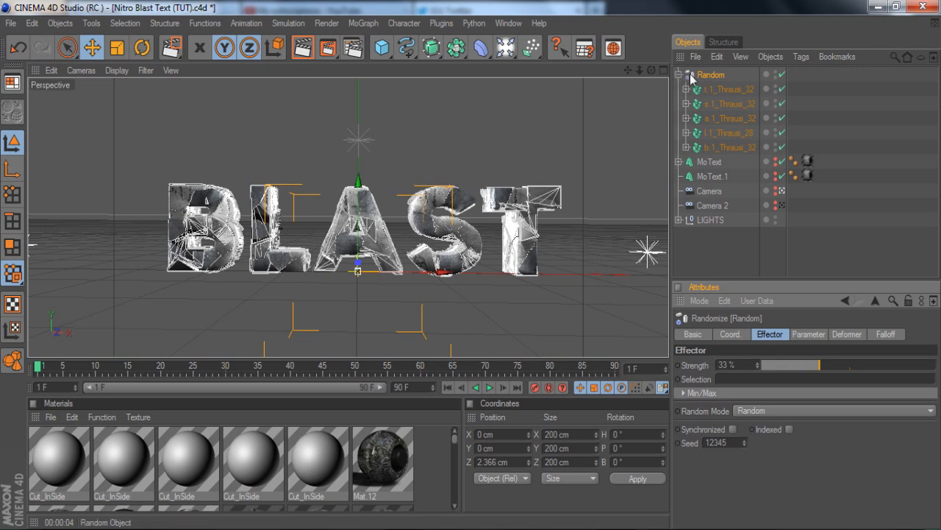
left_click(527, 229)
left_click(708, 75)
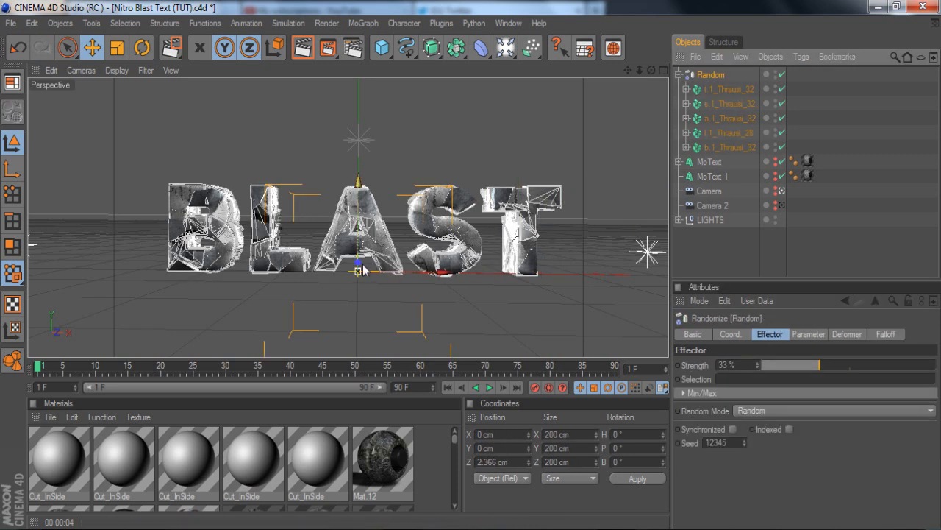
Move the Random effector with its letters to about 3.72 cm on Z and render the frame to the Picture Viewer.
left_click(663, 69)
left_click_drag(534, 170, 534, 165)
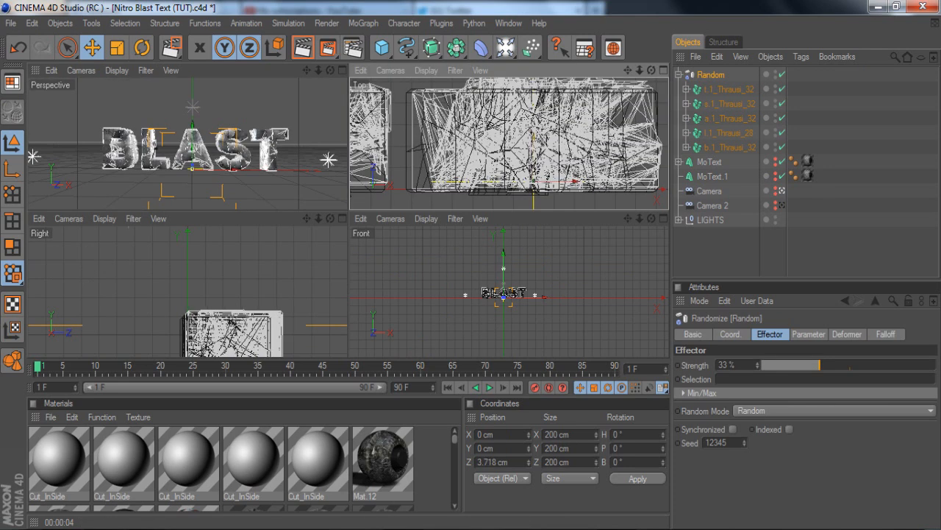
left_click(342, 71)
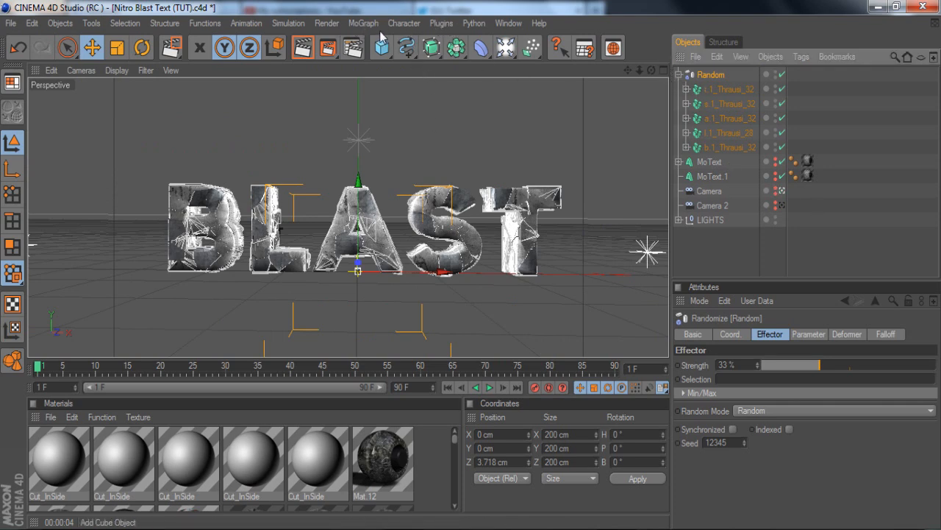
key("shift+r")
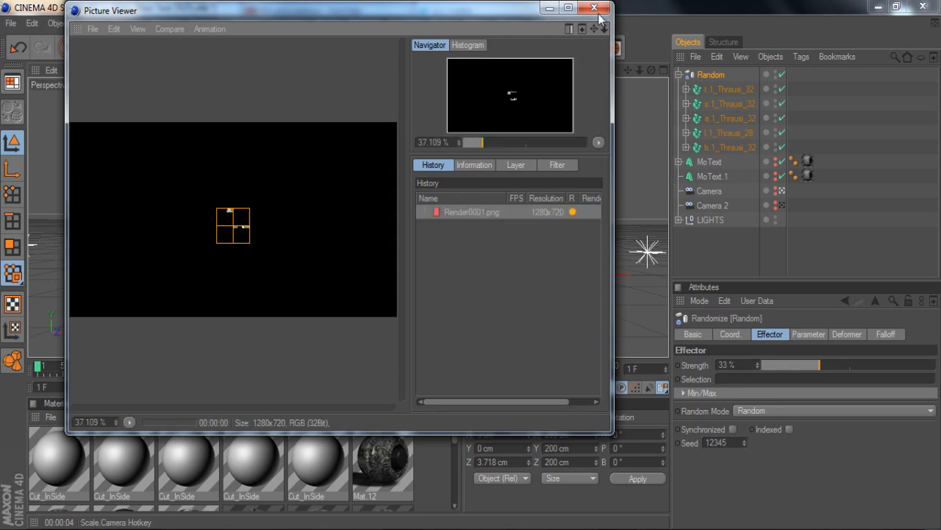
Stop the Picture Viewer render and enable Ambient Occlusion in the render settings.
left_click(598, 10)
left_click(485, 318)
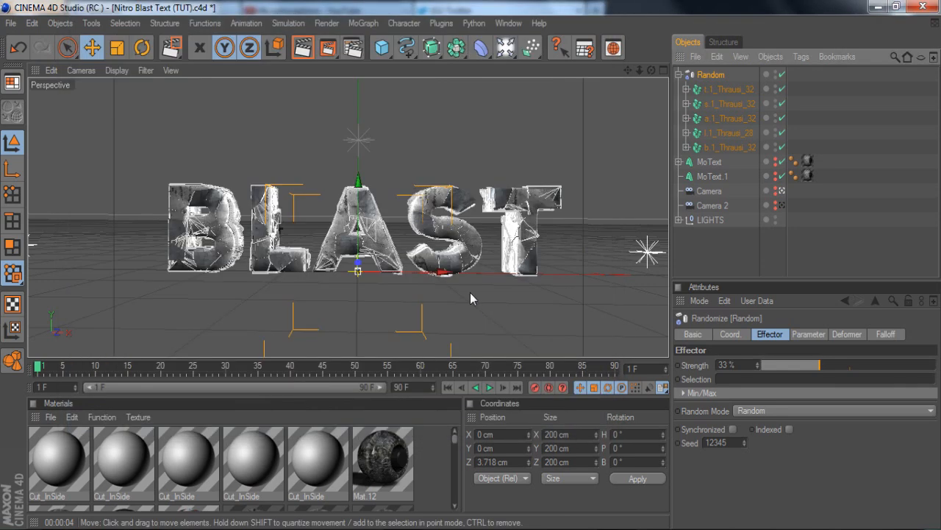
left_click(353, 48)
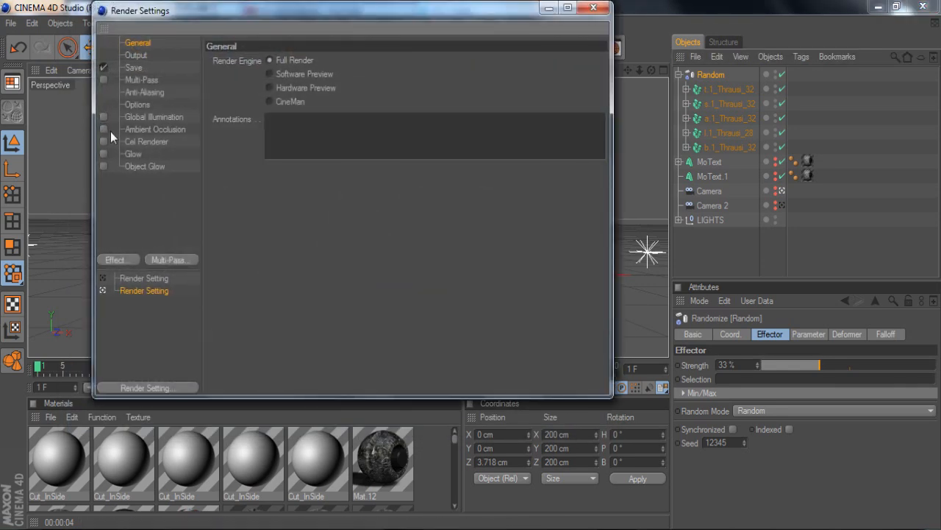
left_click(151, 130)
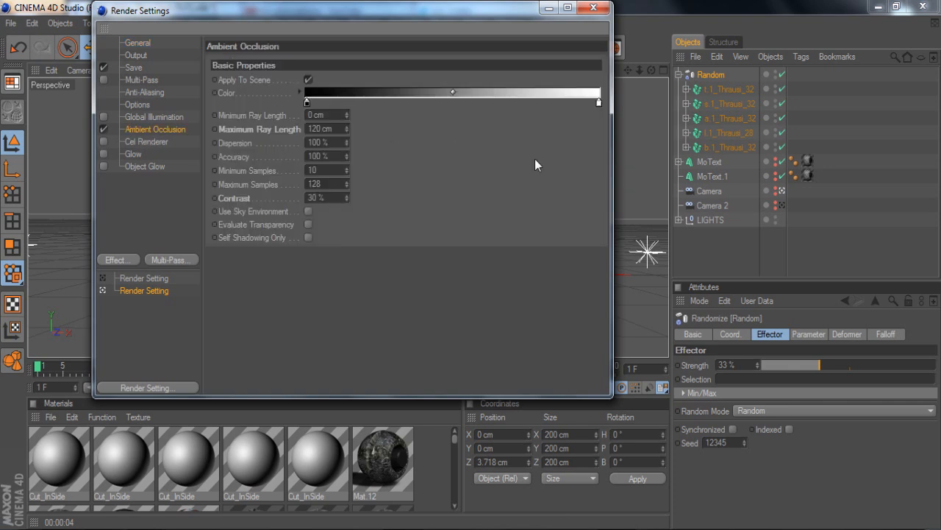
left_click(593, 7)
With the Random effector's children collapsed, render the perspective view as a preview and check the ambient occlusion settings.
left_click(679, 74)
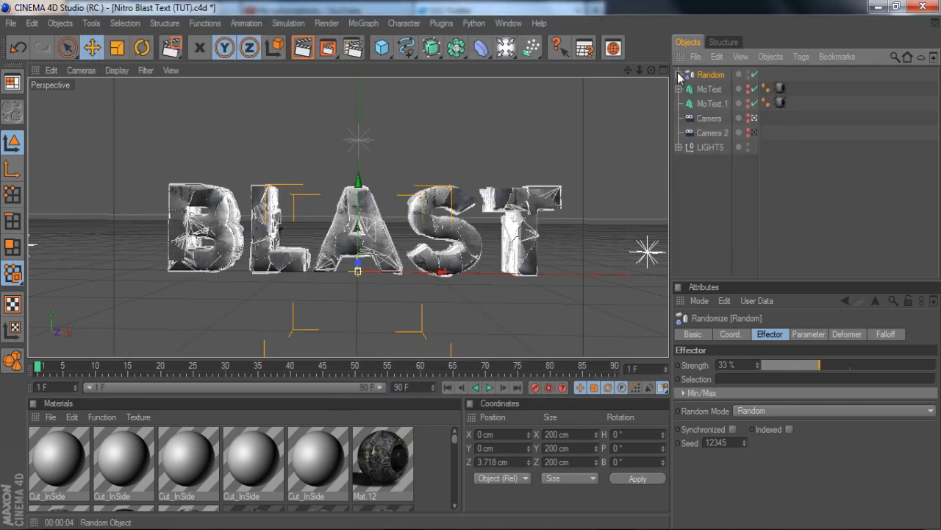
left_click(306, 51)
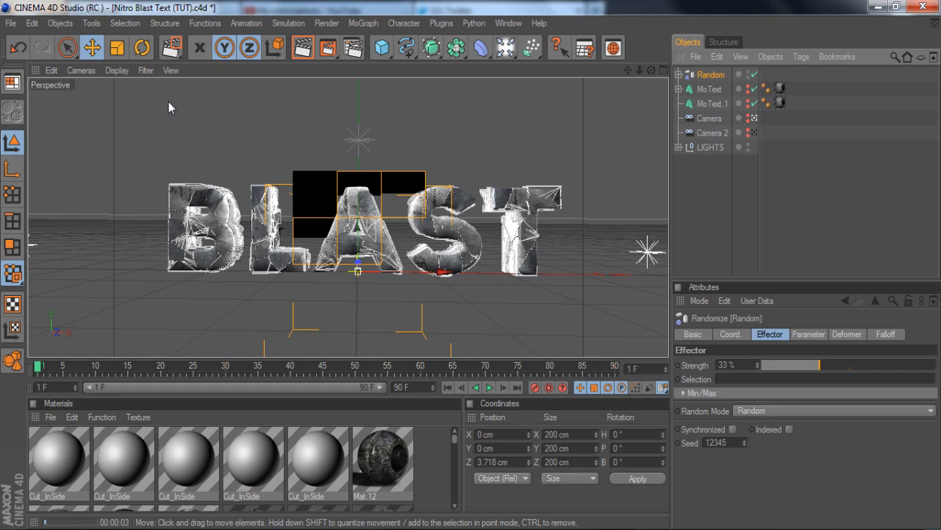
left_click(354, 48)
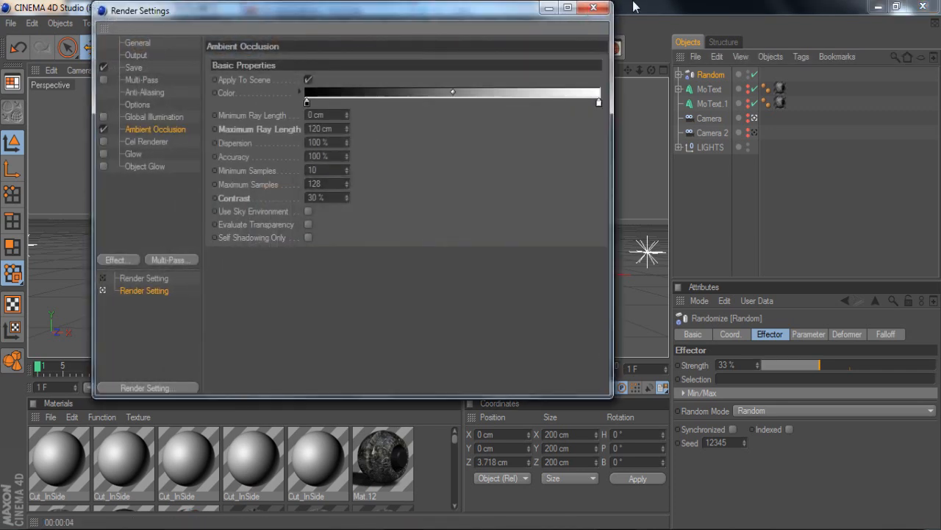
left_click(548, 10)
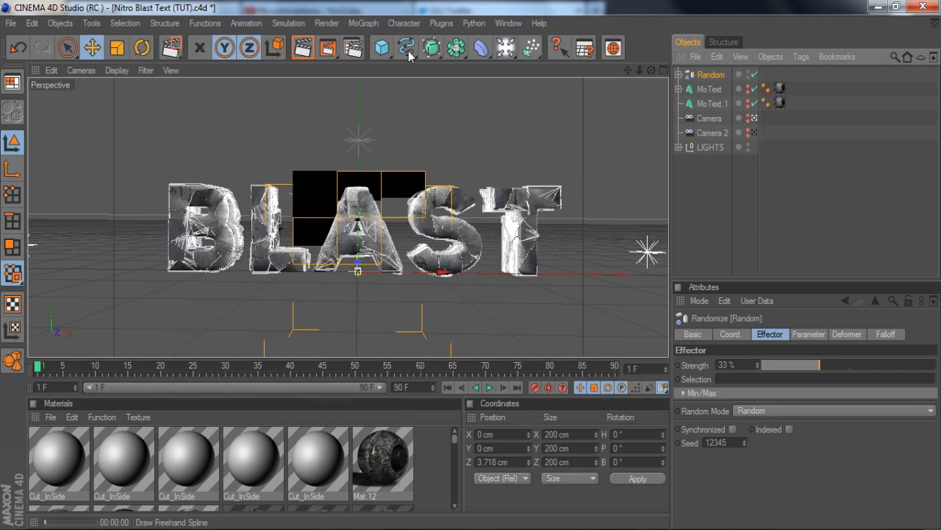